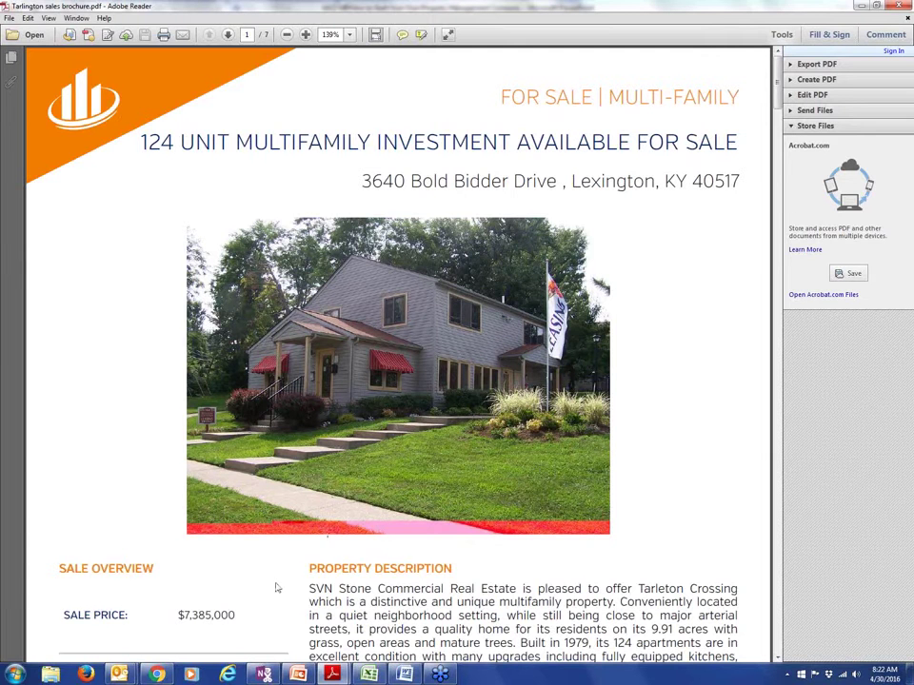
- Mark the 124 unit count and the $7,385,000 sale price on the brochure's first page
{"action": "scroll", "coordinate": [277, 588], "scroll_direction": "down", "scroll_amount": 2}
{"action": "scroll", "coordinate": [277, 570], "scroll_direction": "down", "scroll_amount": 2}
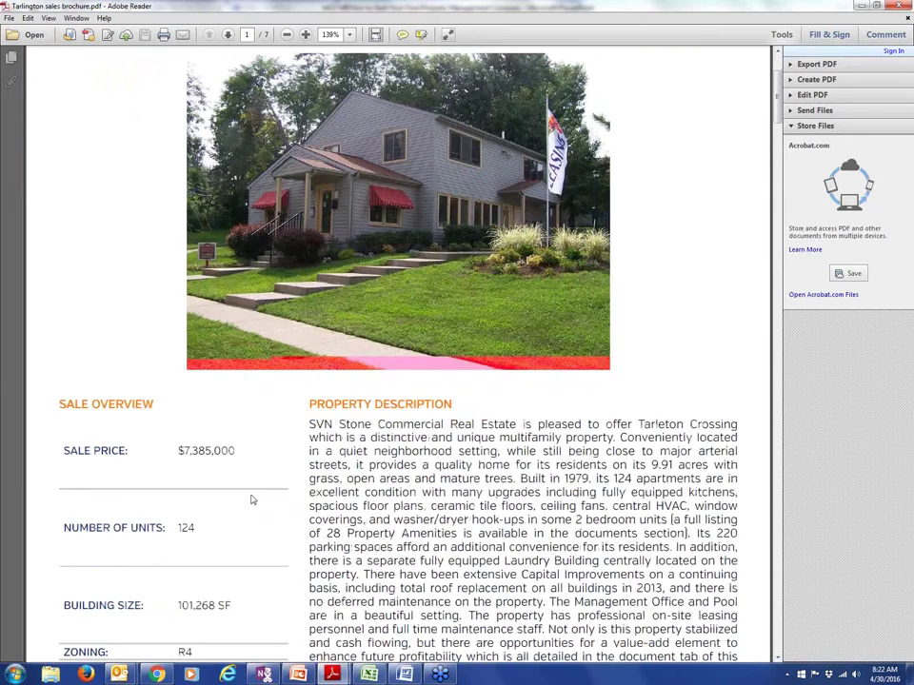
{"action": "scroll", "coordinate": [253, 497], "scroll_direction": "up", "scroll_amount": 4}
{"action": "scroll", "coordinate": [250, 494], "scroll_direction": "down", "scroll_amount": 1}
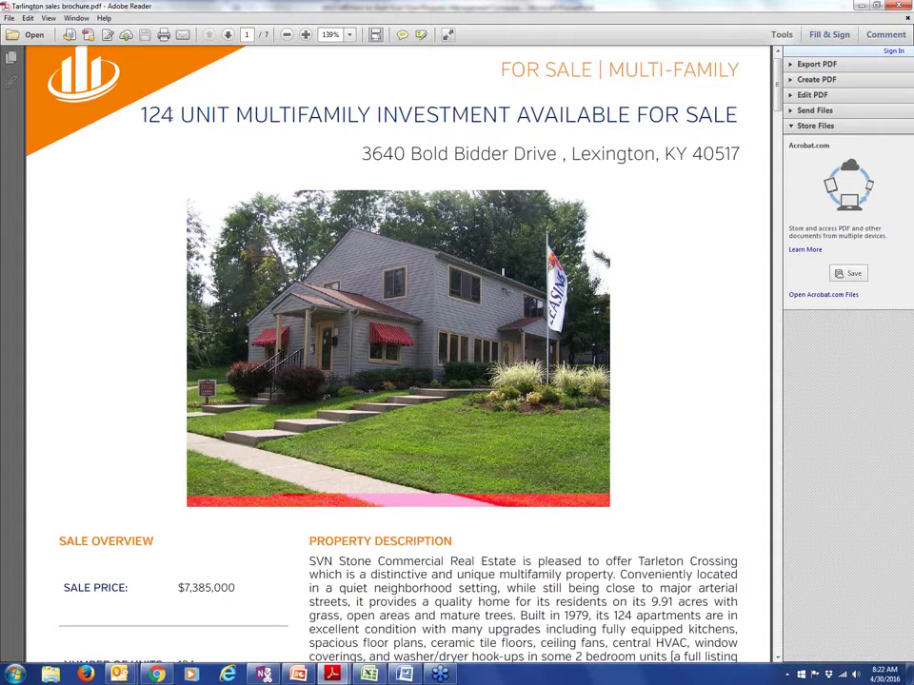
{"action": "left_click_drag", "start_coordinate": [139, 114], "coordinate": [174, 115]}
{"action": "left_click_drag", "start_coordinate": [177, 587], "coordinate": [235, 587]}
{"action": "left_click", "coordinate": [272, 592]}
- Highlight the 1979 build year, the washer/dryer hook-ups phrase and the 2013 roof replacement year
{"action": "scroll", "coordinate": [272, 592], "scroll_direction": "down", "scroll_amount": 5}
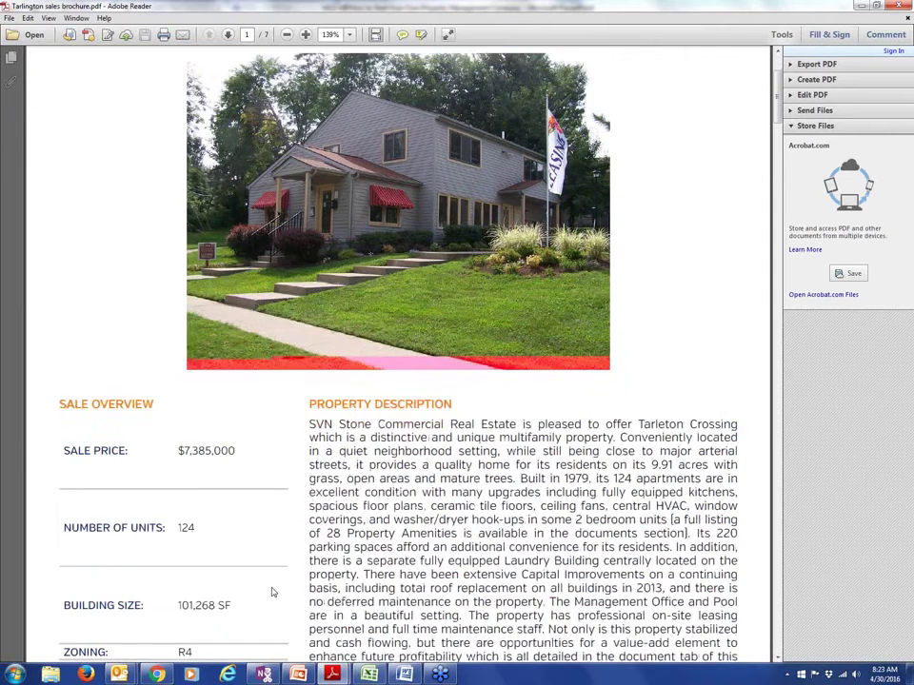
{"action": "scroll", "coordinate": [273, 592], "scroll_direction": "down", "scroll_amount": 2}
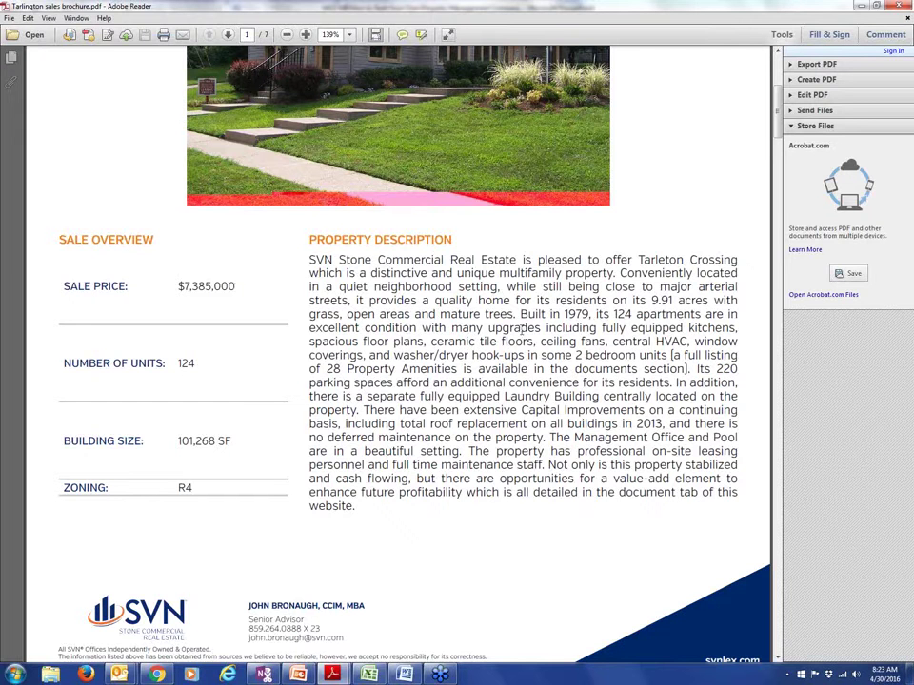
{"action": "double_click", "coordinate": [575, 314]}
{"action": "left_click_drag", "start_coordinate": [393, 355], "coordinate": [663, 359]}
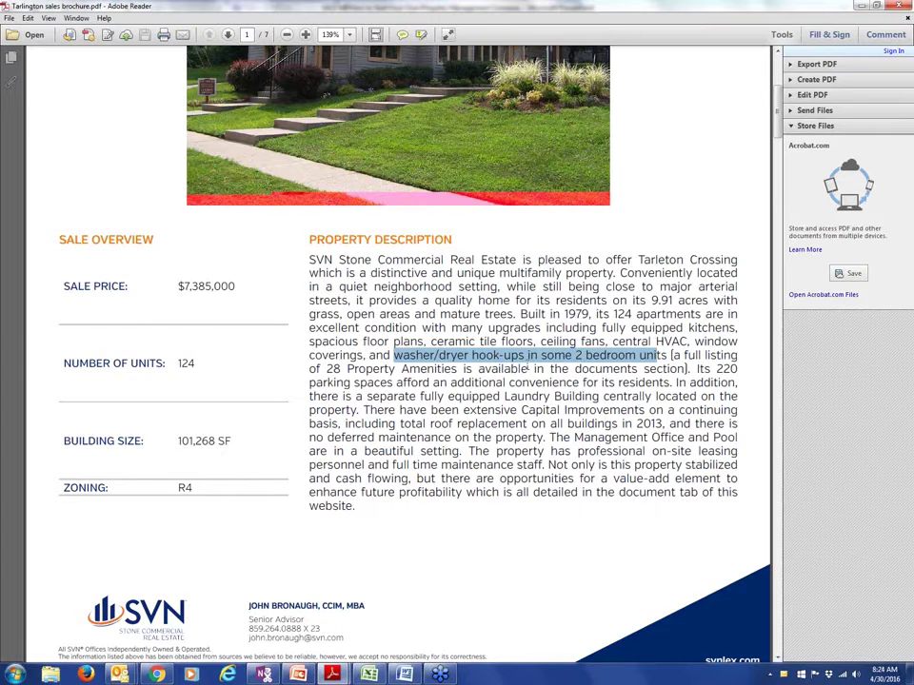
{"action": "left_click", "coordinate": [684, 381]}
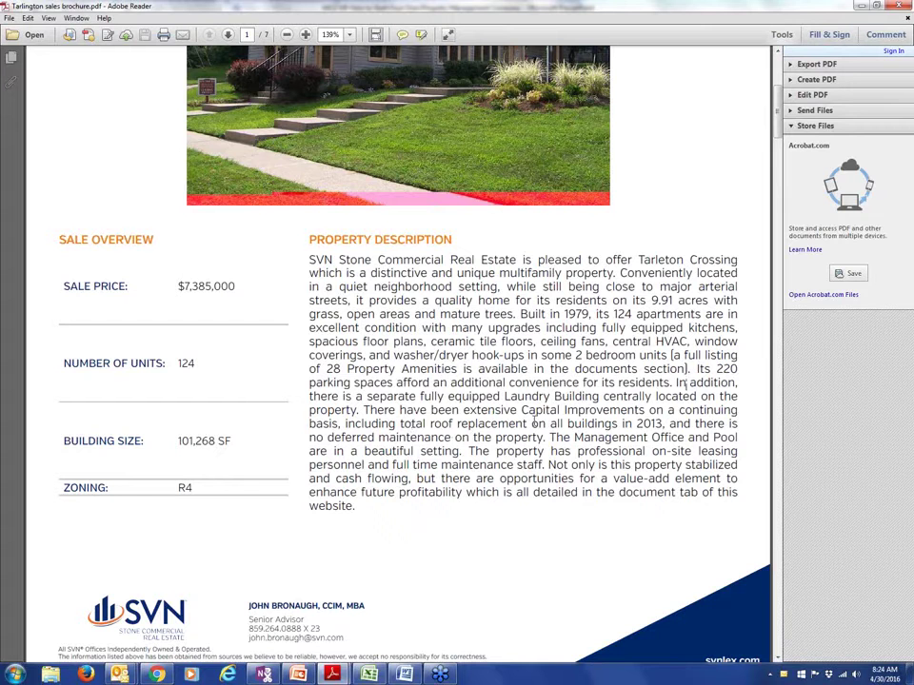
{"action": "double_click", "coordinate": [650, 424]}
- Highlight the value-add opportunity phrase and re-select the 1979 build year
{"action": "double_click", "coordinate": [576, 314]}
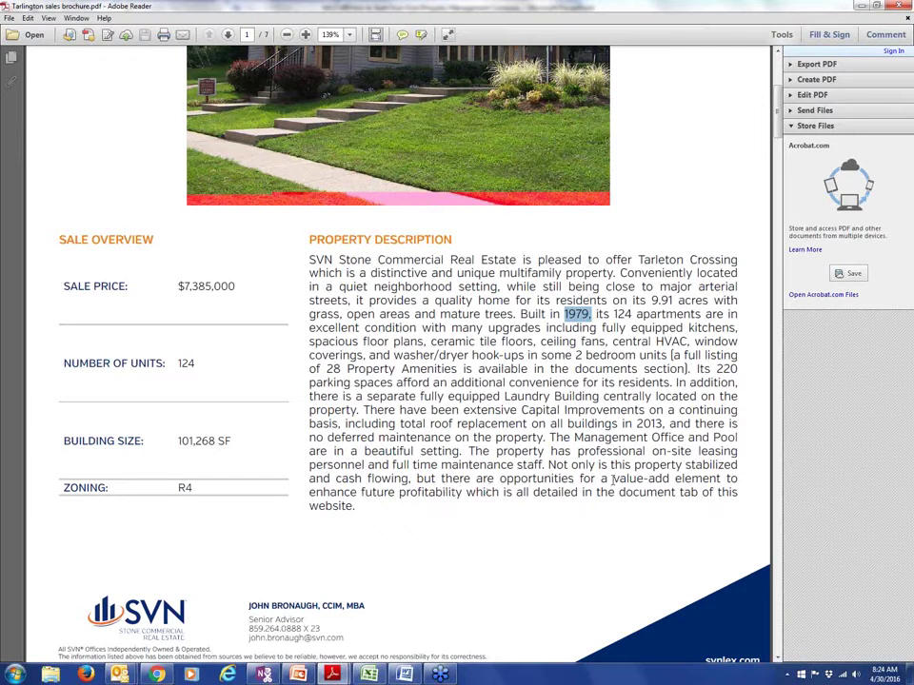
{"action": "left_click_drag", "start_coordinate": [612, 480], "coordinate": [498, 514]}
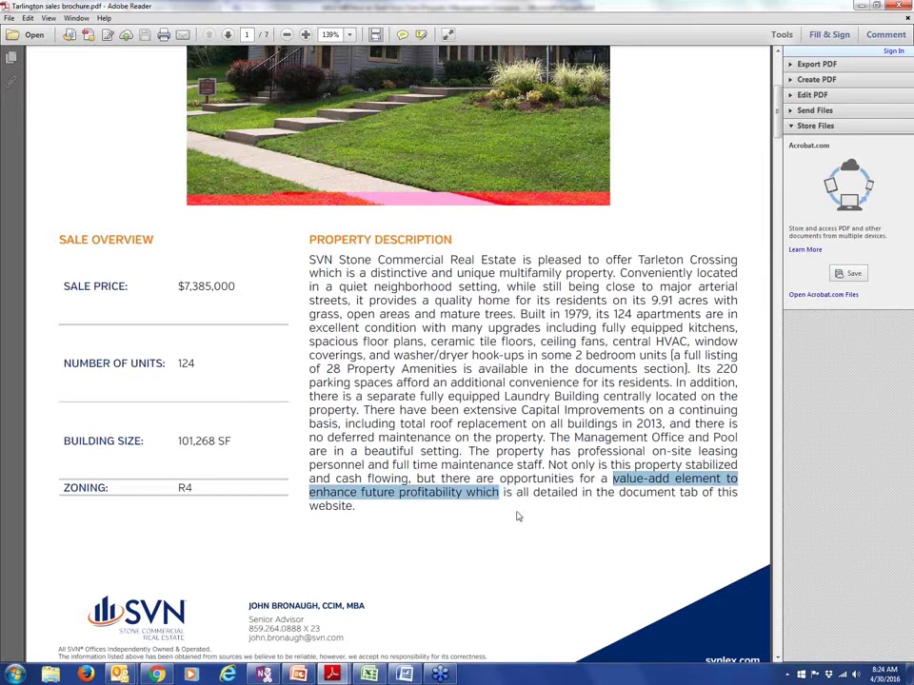
{"action": "left_click", "coordinate": [515, 512]}
{"action": "scroll", "coordinate": [517, 512], "scroll_direction": "up", "scroll_amount": 2}
{"action": "scroll", "coordinate": [517, 512], "scroll_direction": "up", "scroll_amount": 6}
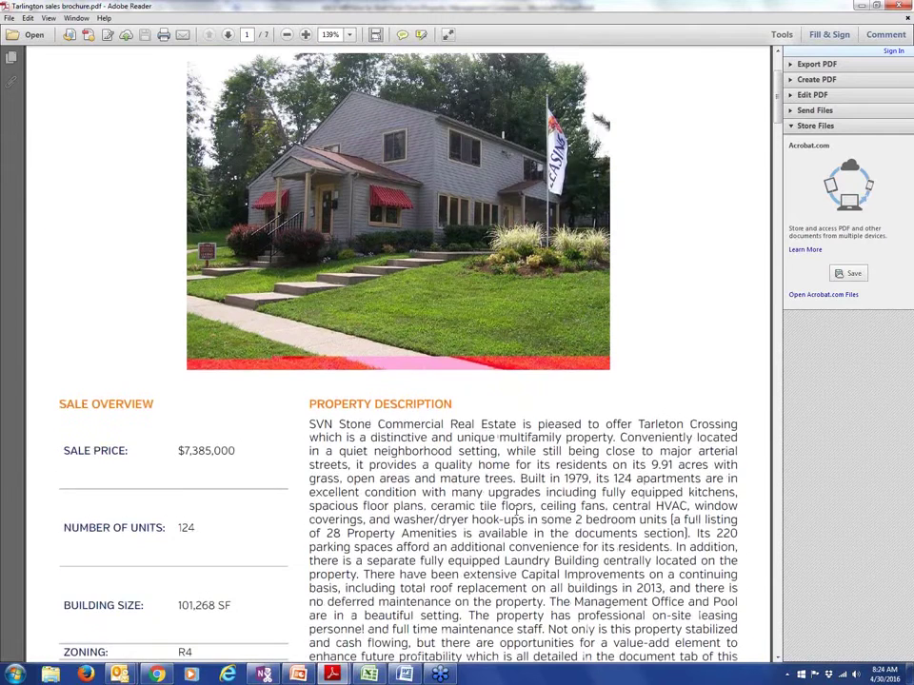
{"action": "scroll", "coordinate": [516, 512], "scroll_direction": "down", "scroll_amount": 3}
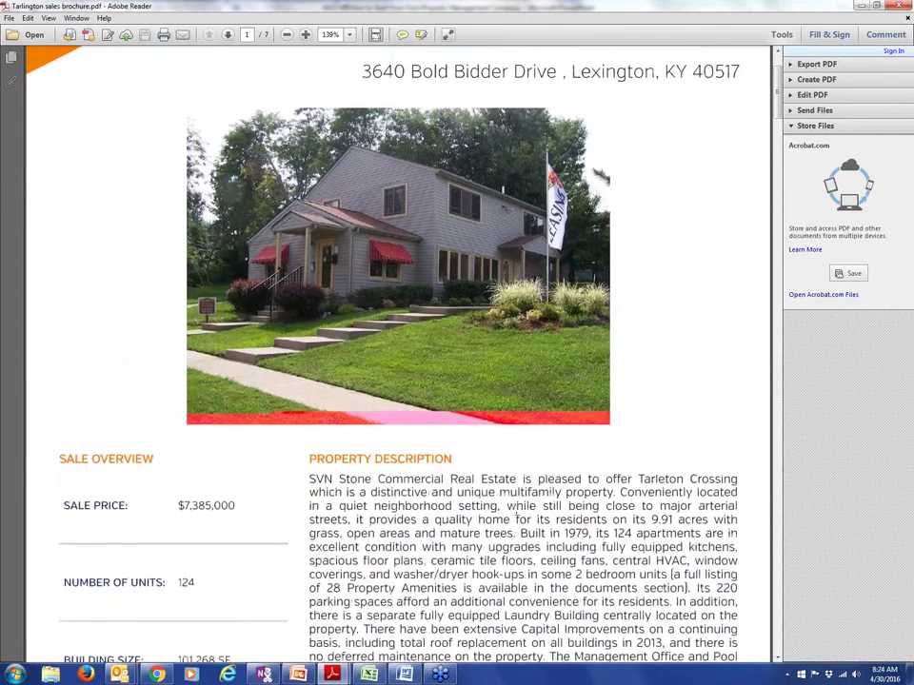
{"action": "scroll", "coordinate": [515, 512], "scroll_direction": "down", "scroll_amount": 4}
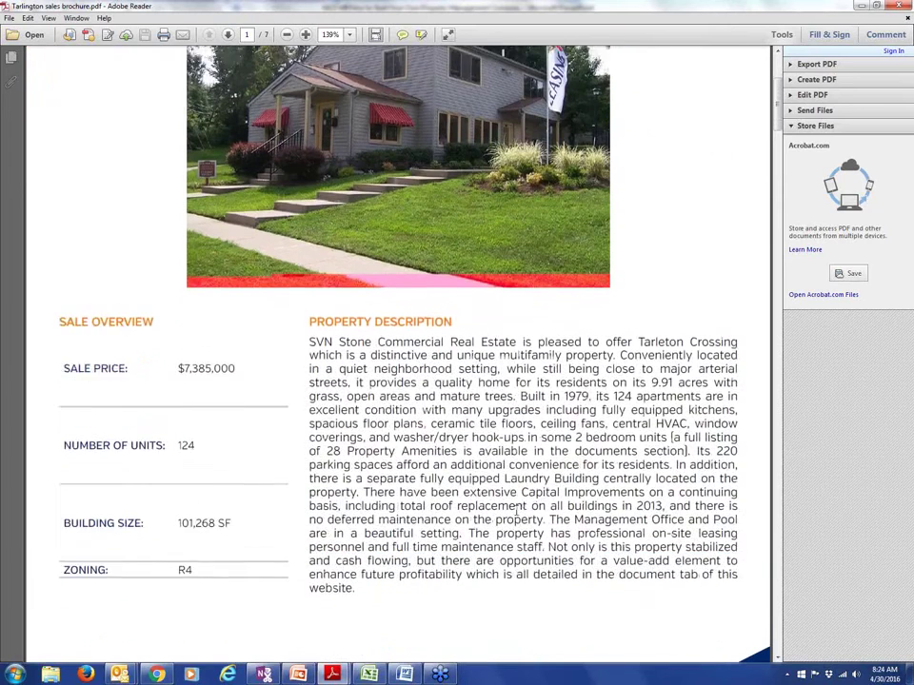
{"action": "scroll", "coordinate": [517, 514], "scroll_direction": "down", "scroll_amount": 1}
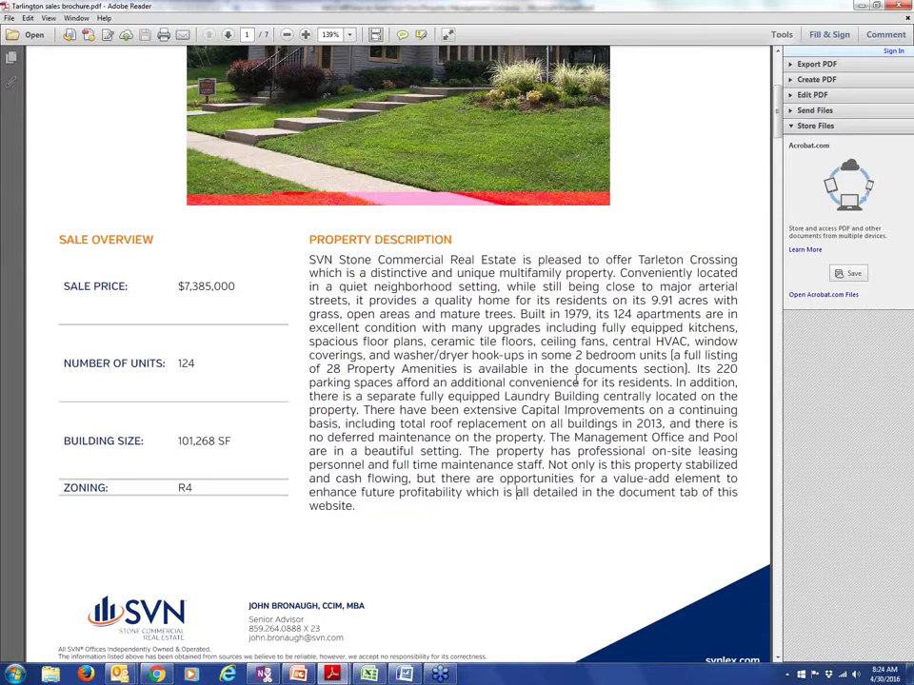
{"action": "double_click", "coordinate": [577, 314]}
- On page 2's unit table, highlight the MIN RENT and MAX RENT column headings
{"action": "scroll", "coordinate": [547, 440], "scroll_direction": "down", "scroll_amount": 1}
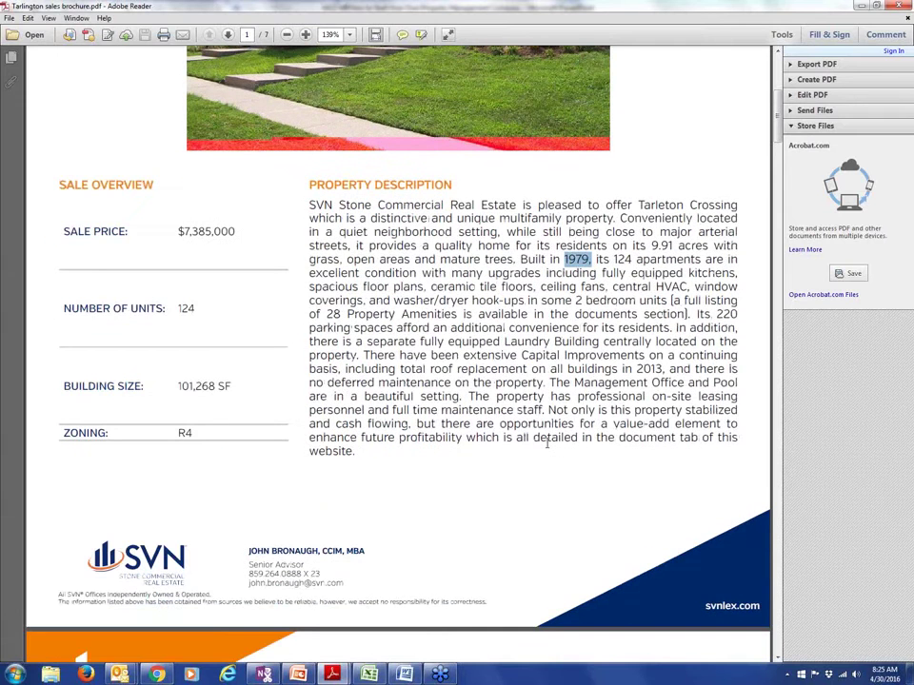
{"action": "scroll", "coordinate": [547, 440], "scroll_direction": "down", "scroll_amount": 6}
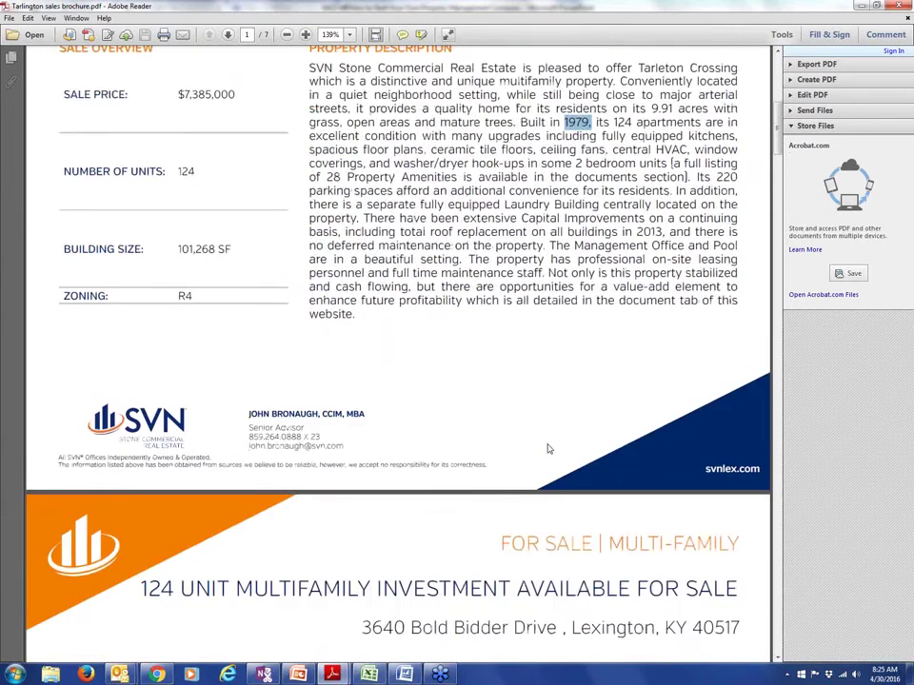
{"action": "scroll", "coordinate": [547, 441], "scroll_direction": "down", "scroll_amount": 5}
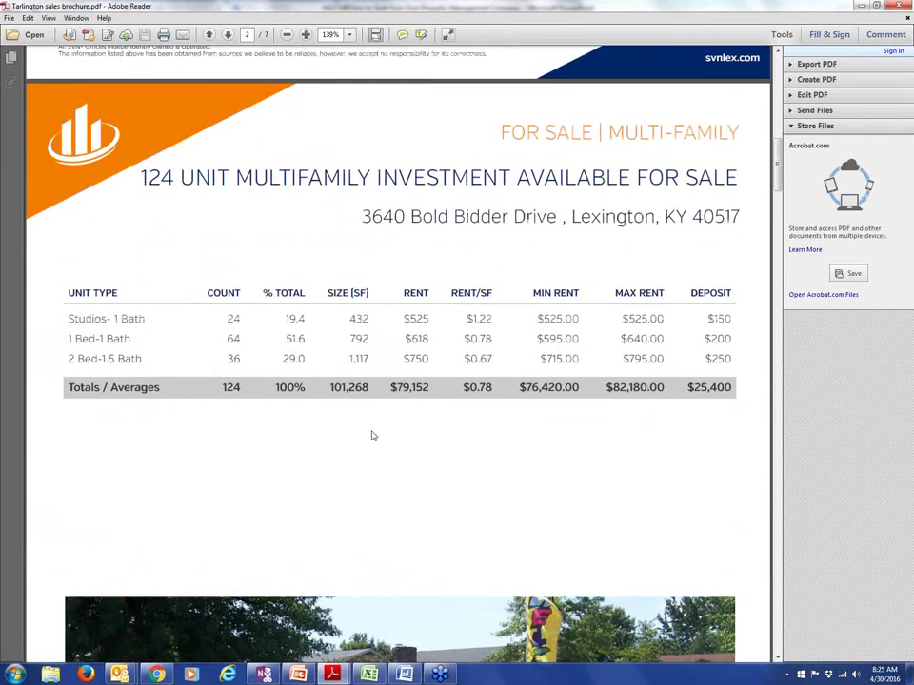
{"action": "scroll", "coordinate": [309, 402], "scroll_direction": "down", "scroll_amount": 1}
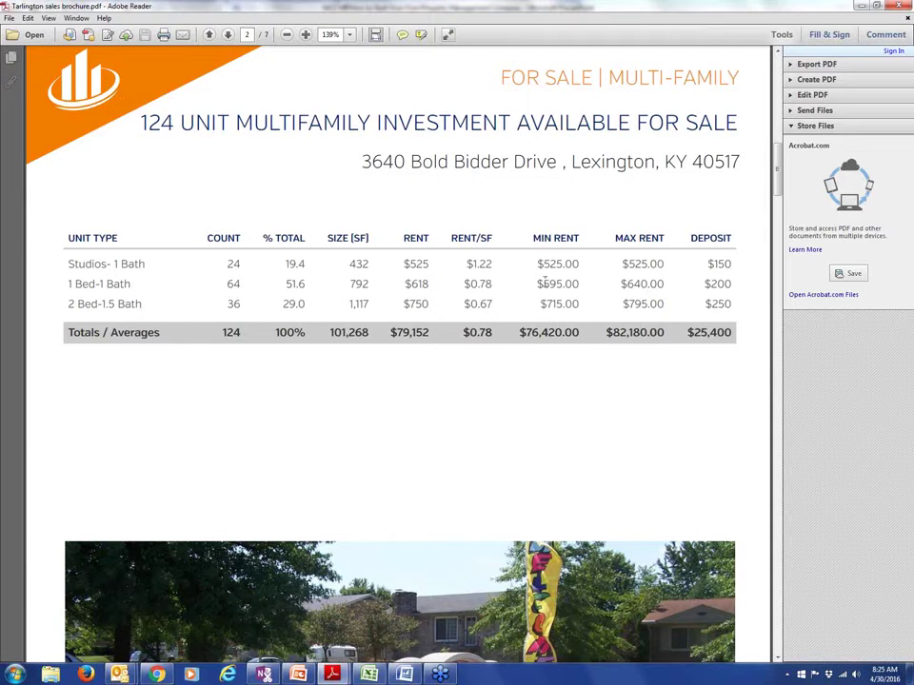
{"action": "left_click_drag", "start_coordinate": [532, 238], "coordinate": [664, 239]}
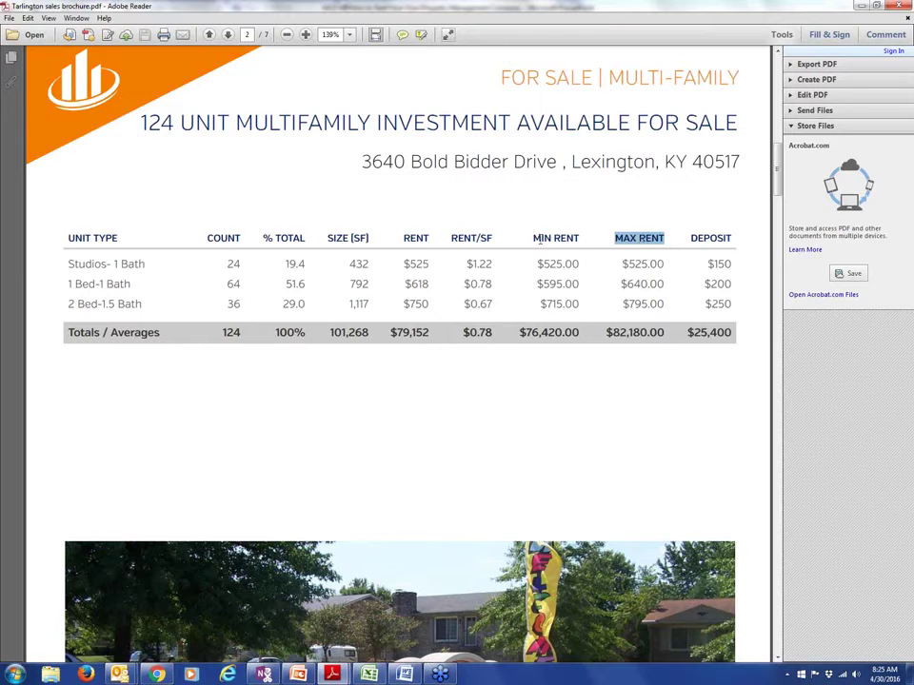
{"action": "left_click_drag", "start_coordinate": [535, 240], "coordinate": [579, 240]}
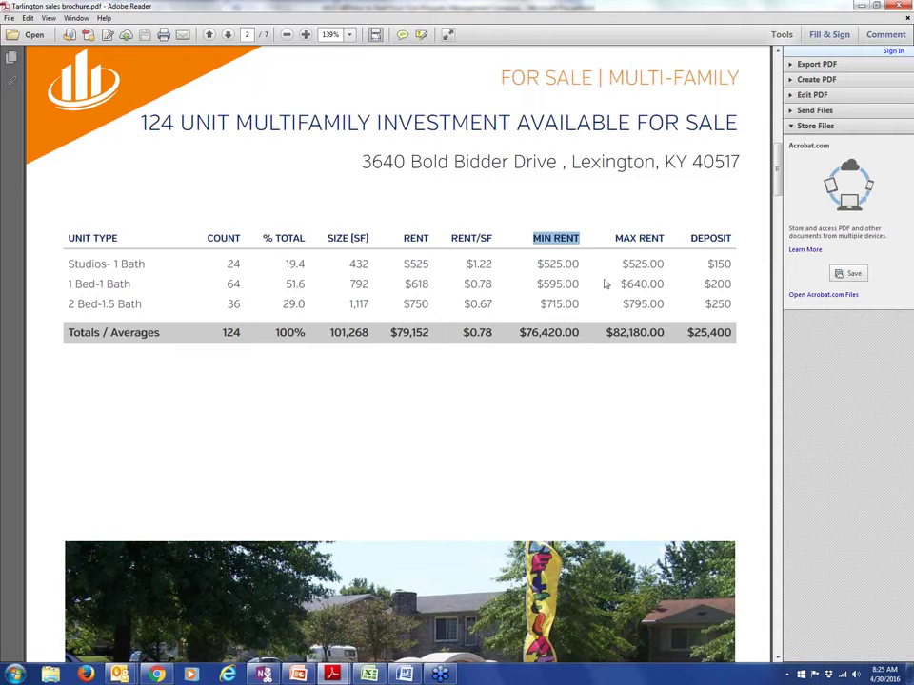
{"action": "left_click_drag", "start_coordinate": [614, 239], "coordinate": [635, 241]}
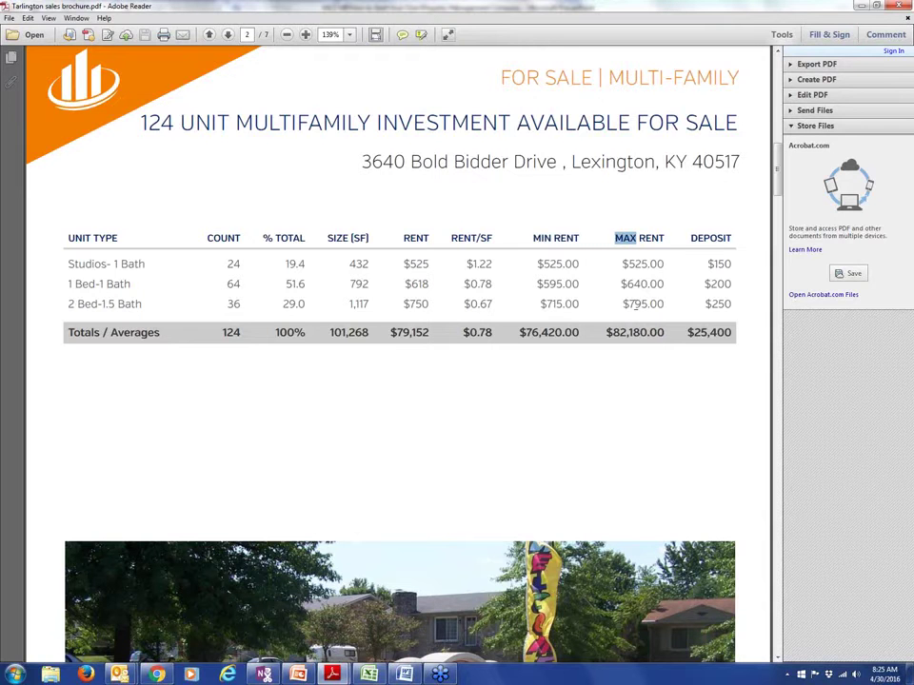
{"action": "left_click_drag", "start_coordinate": [534, 238], "coordinate": [551, 239]}
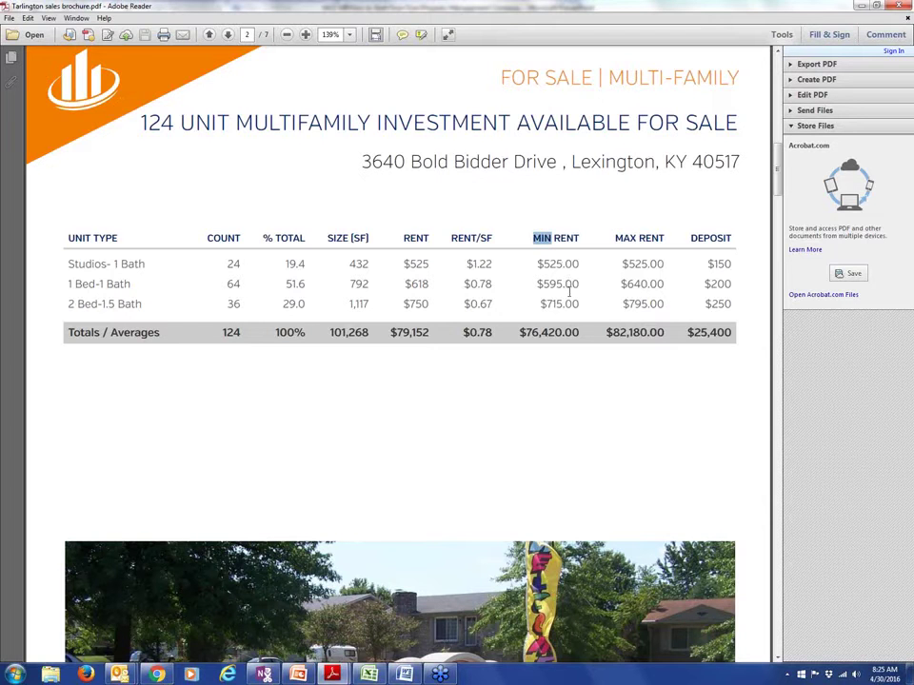
{"action": "left_click_drag", "start_coordinate": [616, 238], "coordinate": [664, 239]}
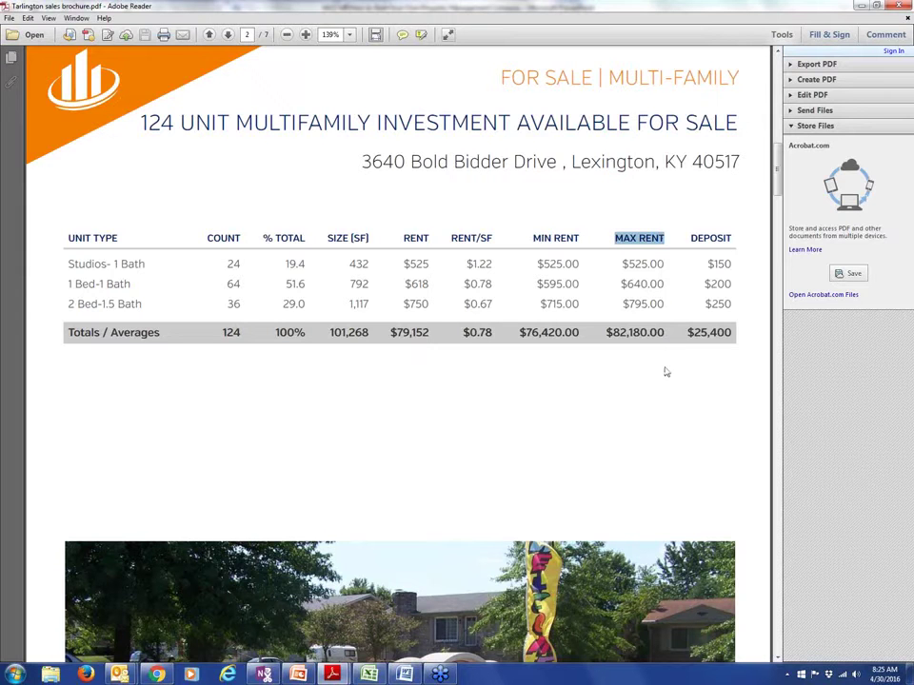
{"action": "left_click_drag", "start_coordinate": [533, 238], "coordinate": [565, 242]}
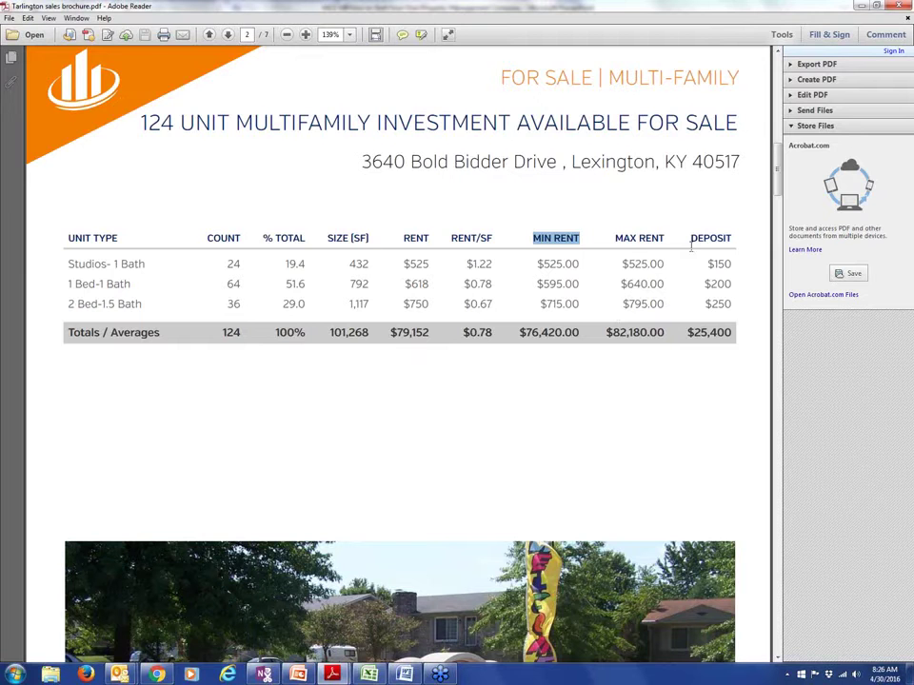
- Highlight the DEPOSIT heading and $25,400 total deposit, then scroll down to the entrance photo
{"action": "left_click_drag", "start_coordinate": [692, 238], "coordinate": [726, 263]}
{"action": "left_click_drag", "start_coordinate": [687, 332], "coordinate": [731, 333]}
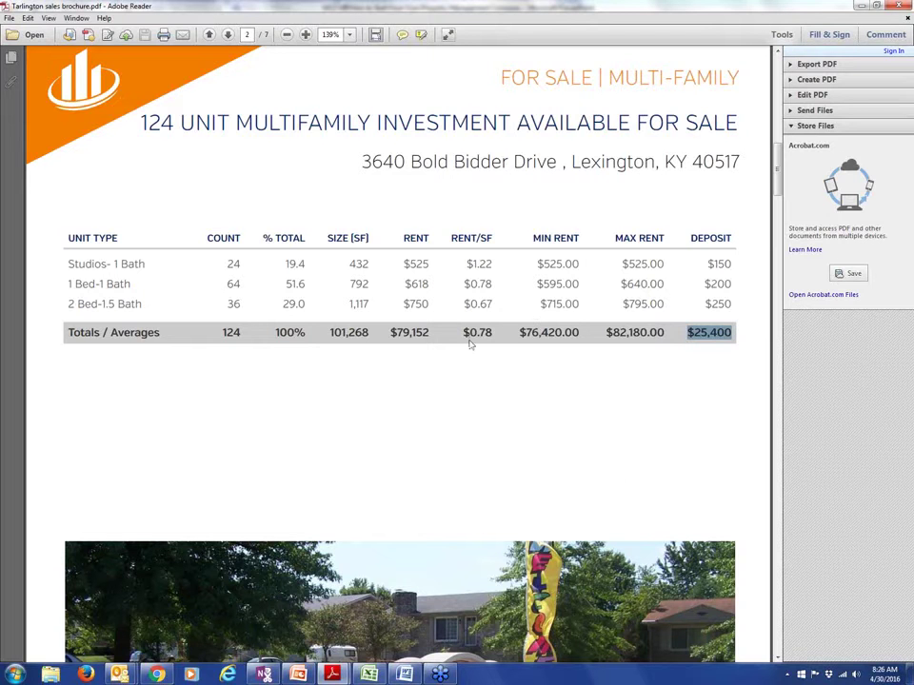
{"action": "scroll", "coordinate": [468, 340], "scroll_direction": "down", "scroll_amount": 5}
{"action": "scroll", "coordinate": [468, 340], "scroll_direction": "down", "scroll_amount": 3}
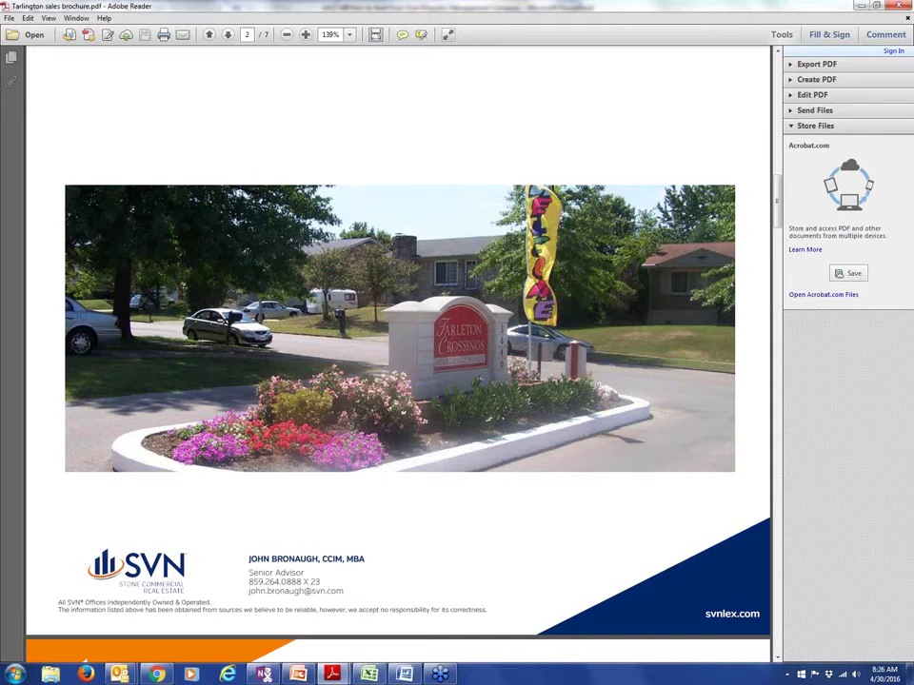
- Scroll down through the brochure's photos and maps to the confidentiality agreement
{"action": "scroll", "coordinate": [530, 351], "scroll_direction": "down", "scroll_amount": 5}
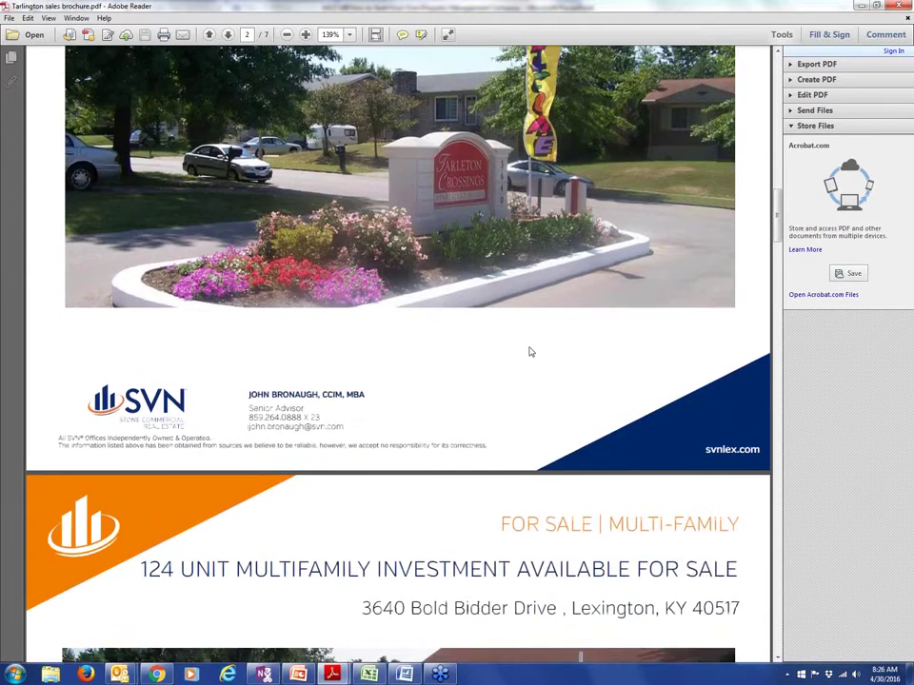
{"action": "scroll", "coordinate": [530, 351], "scroll_direction": "down", "scroll_amount": 8}
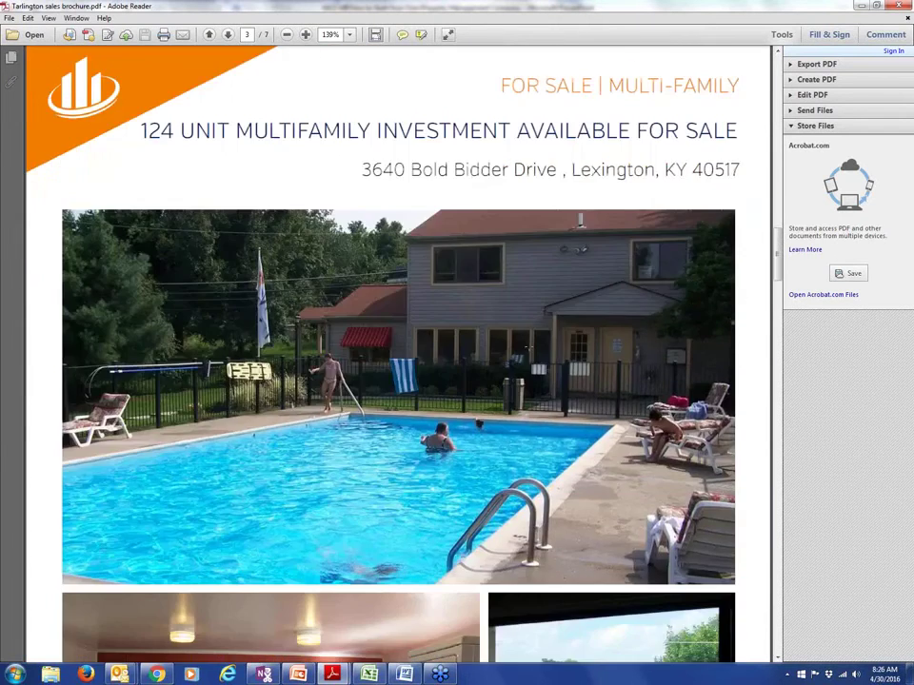
{"action": "scroll", "coordinate": [398, 381], "scroll_direction": "down", "scroll_amount": 1}
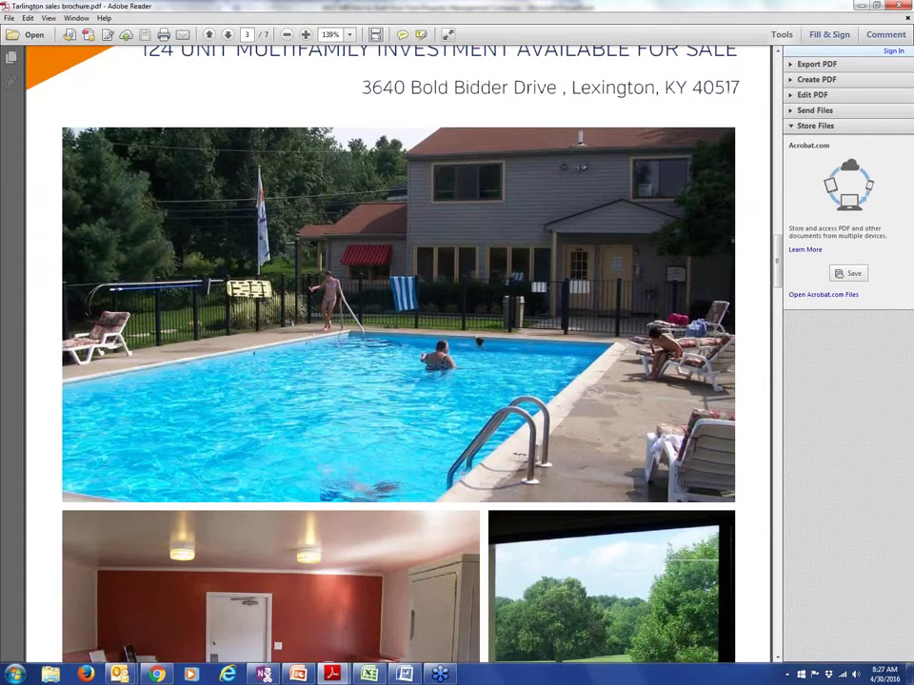
{"action": "scroll", "coordinate": [398, 380], "scroll_direction": "down", "scroll_amount": 4}
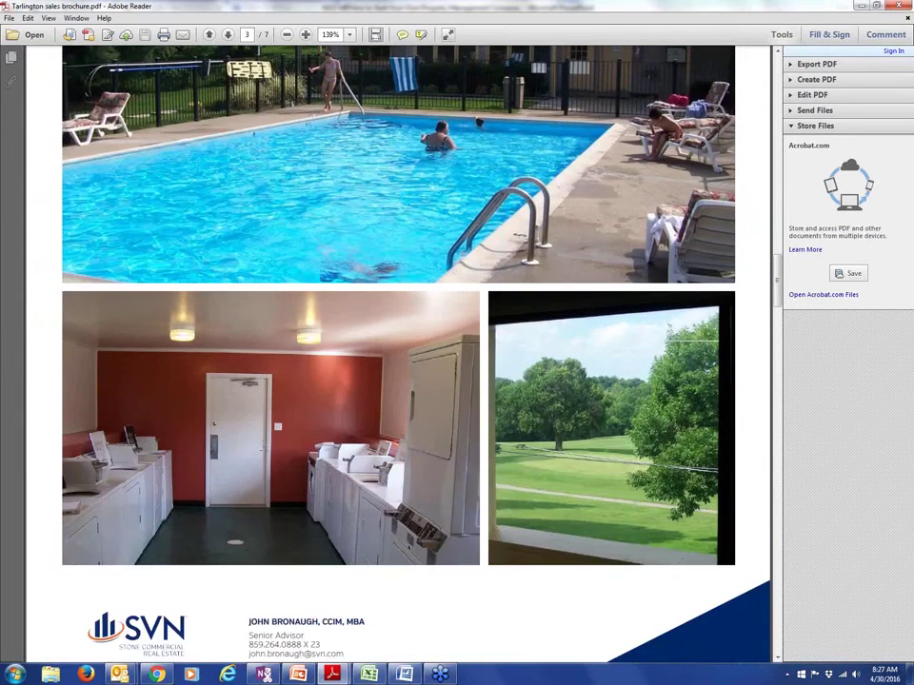
{"action": "scroll", "coordinate": [397, 380], "scroll_direction": "down", "scroll_amount": 2}
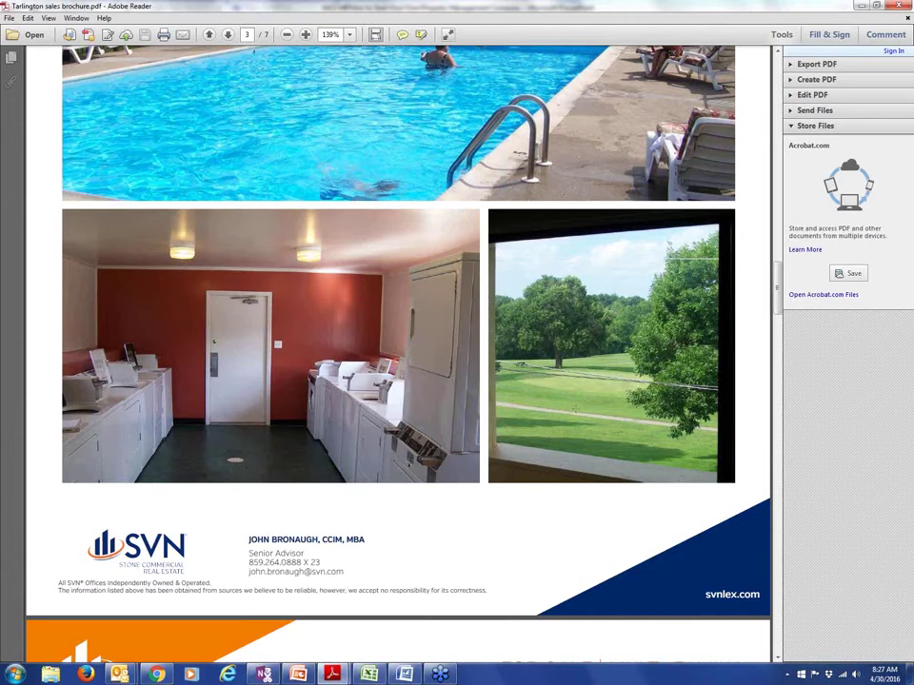
{"action": "scroll", "coordinate": [575, 409], "scroll_direction": "down", "scroll_amount": 10}
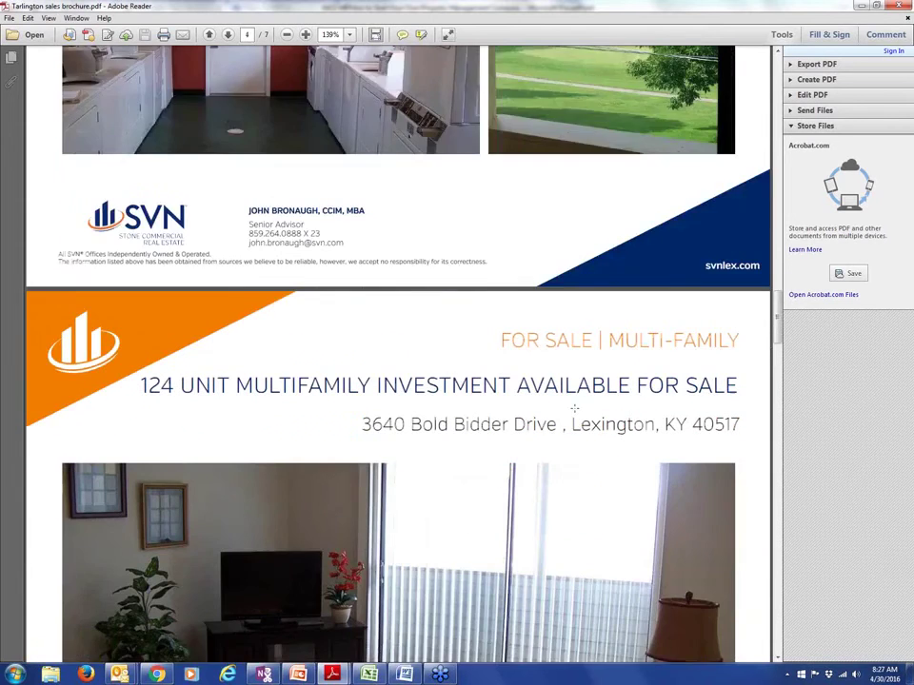
{"action": "scroll", "coordinate": [575, 410], "scroll_direction": "down", "scroll_amount": 6}
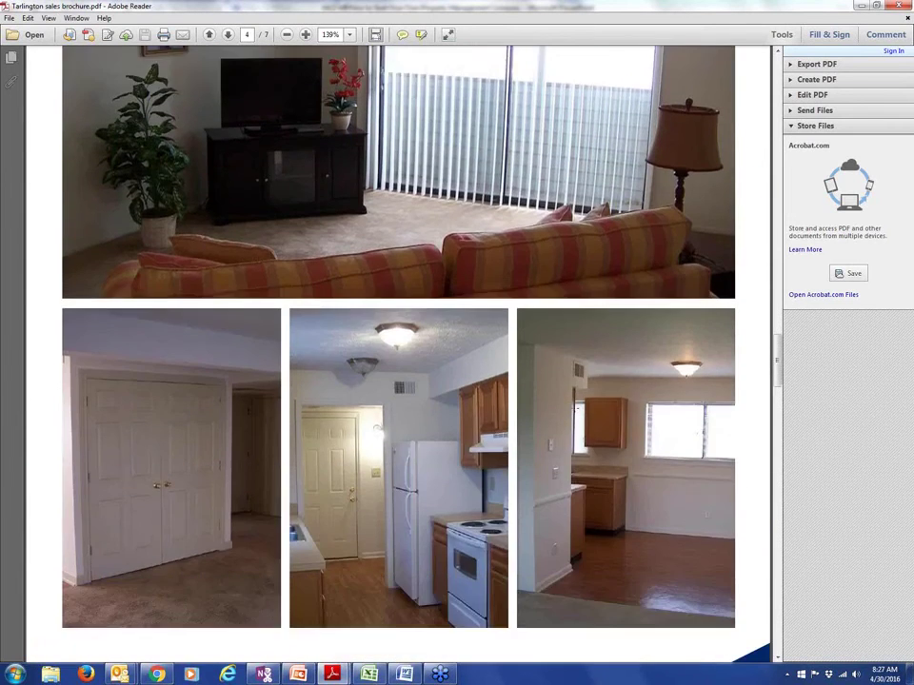
{"action": "scroll", "coordinate": [574, 410], "scroll_direction": "down", "scroll_amount": 2}
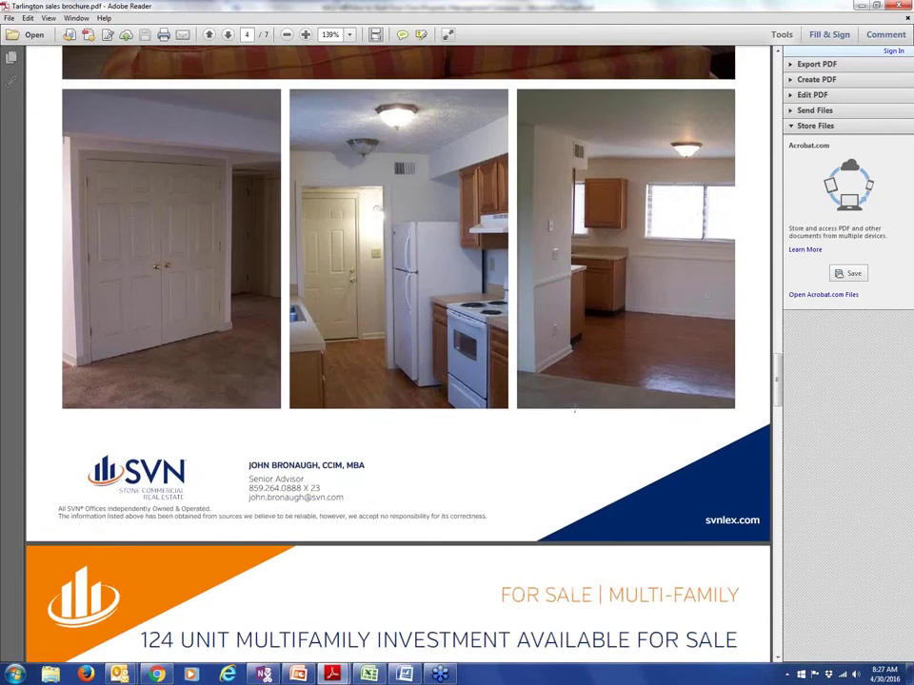
{"action": "scroll", "coordinate": [574, 411], "scroll_direction": "down", "scroll_amount": 1}
{"action": "scroll", "coordinate": [575, 413], "scroll_direction": "down", "scroll_amount": 2}
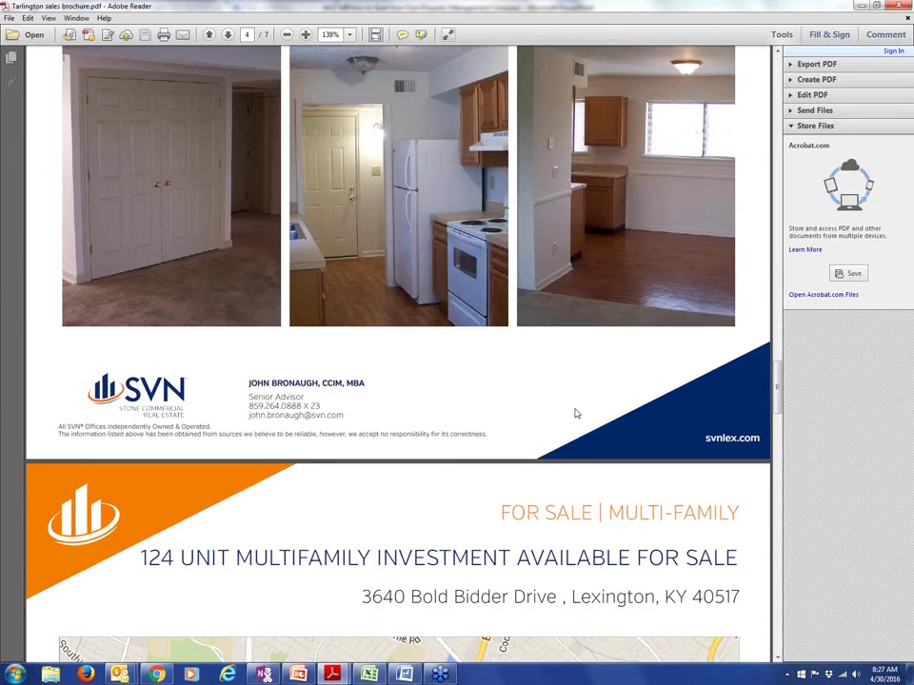
{"action": "scroll", "coordinate": [574, 413], "scroll_direction": "down", "scroll_amount": 5}
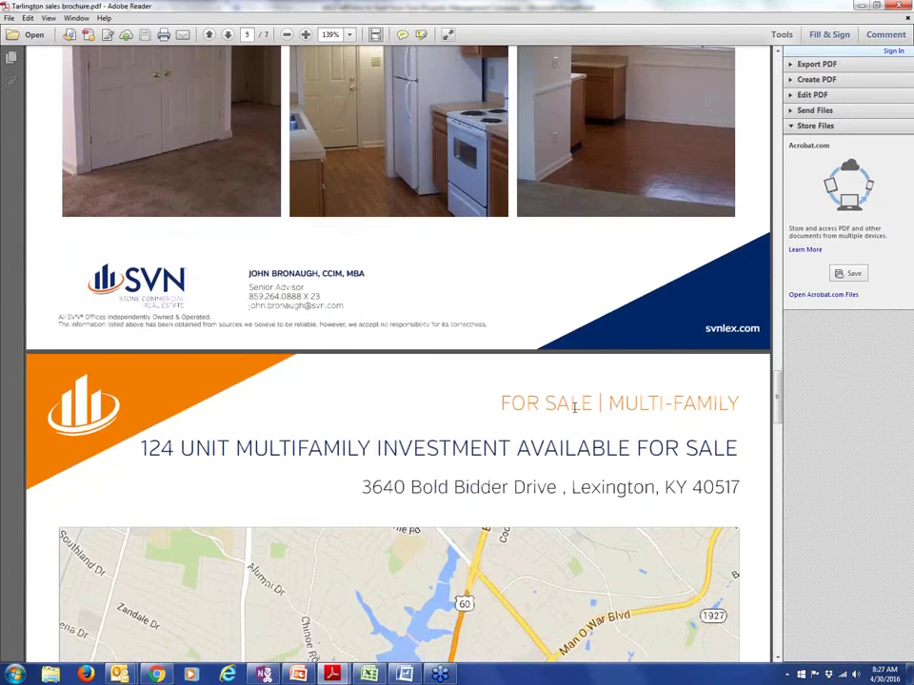
{"action": "scroll", "coordinate": [574, 408], "scroll_direction": "down", "scroll_amount": 4}
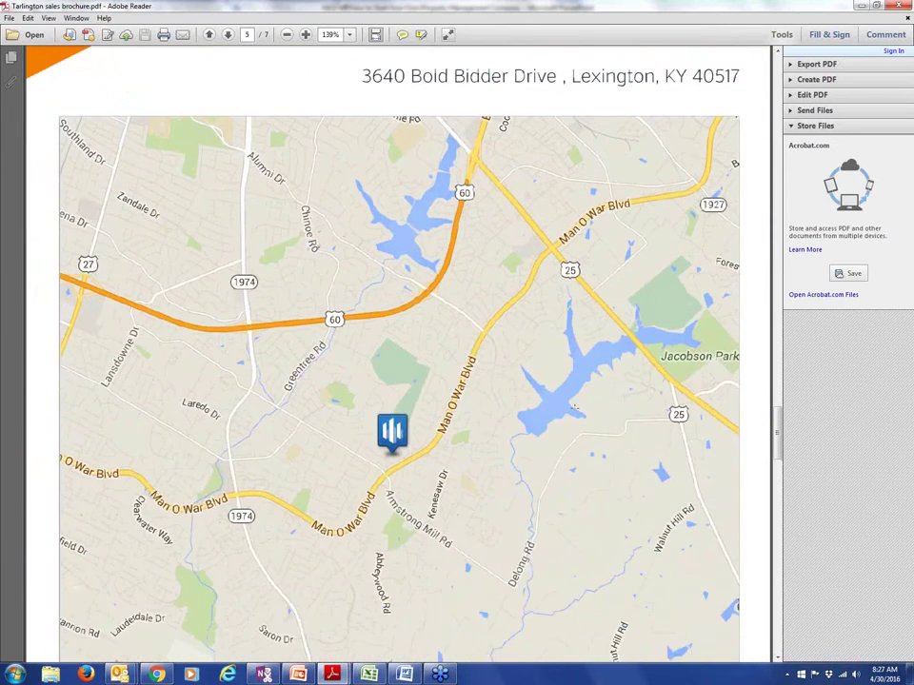
{"action": "scroll", "coordinate": [573, 408], "scroll_direction": "down", "scroll_amount": 1}
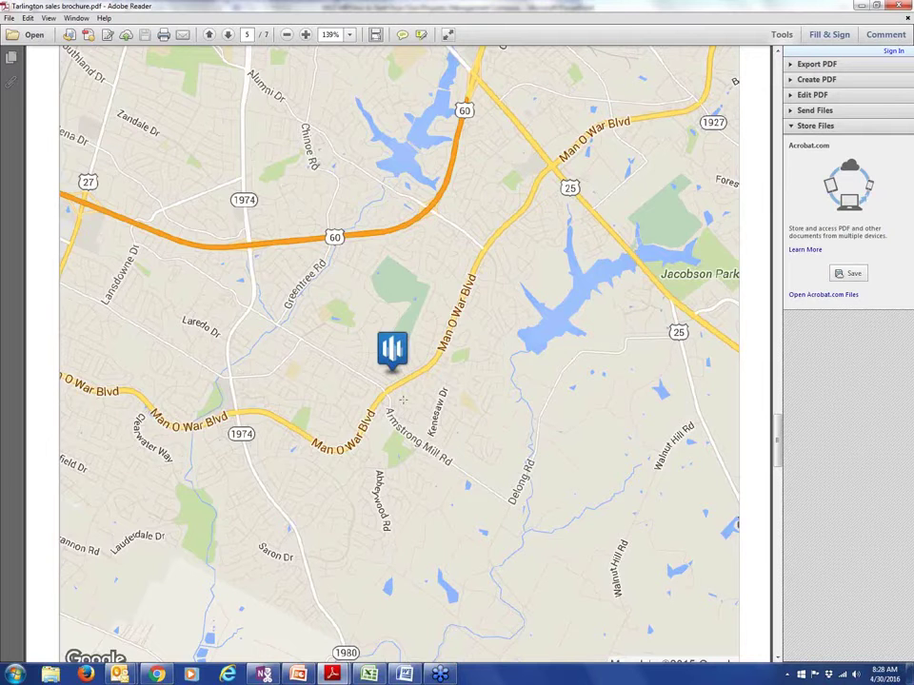
{"action": "scroll", "coordinate": [402, 399], "scroll_direction": "down", "scroll_amount": 10}
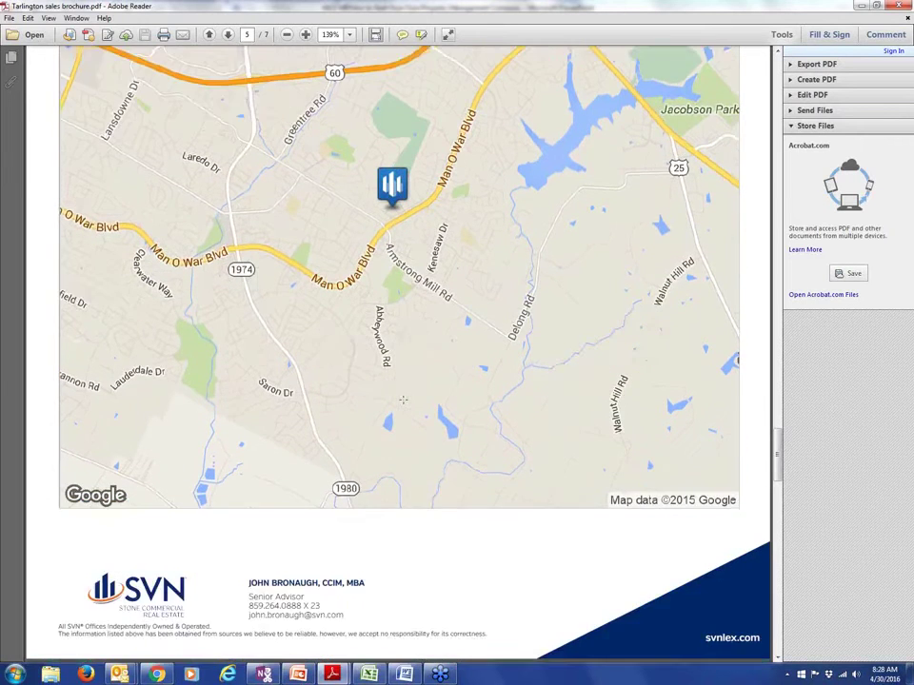
{"action": "scroll", "coordinate": [403, 405], "scroll_direction": "down", "scroll_amount": 10}
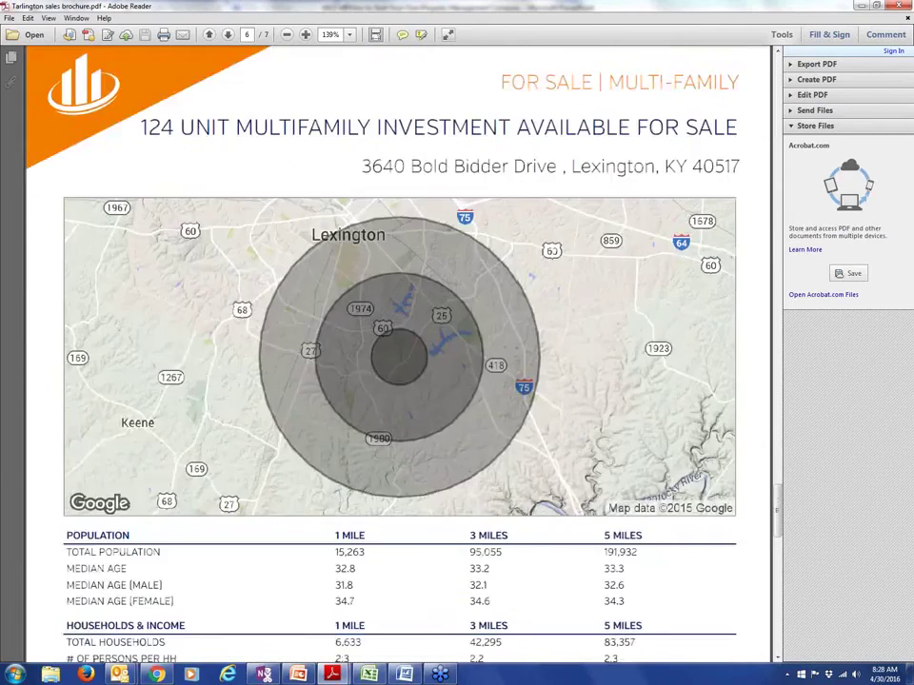
{"action": "scroll", "coordinate": [402, 406], "scroll_direction": "down", "scroll_amount": 10}
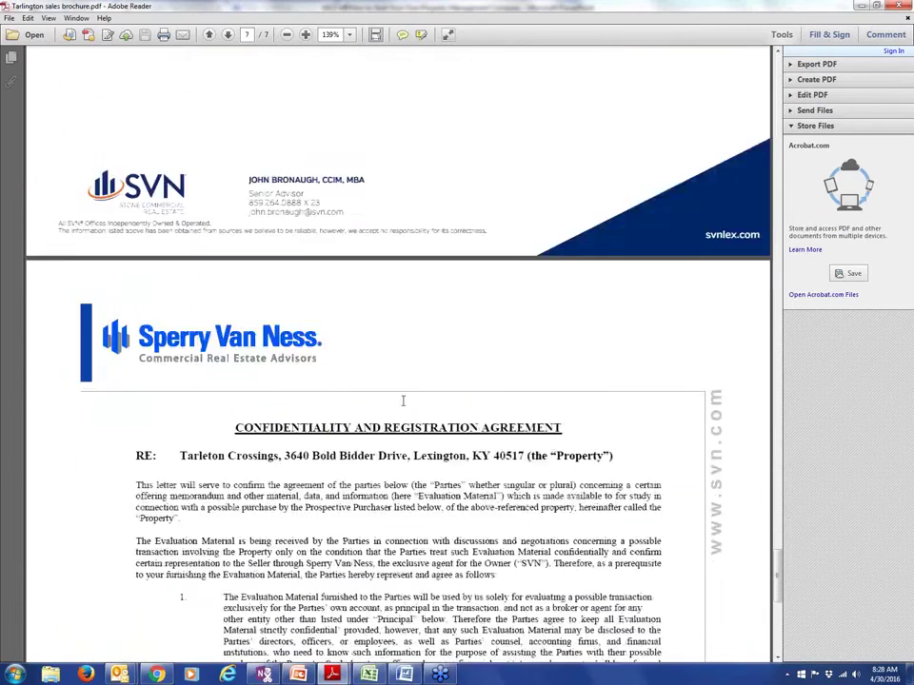
{"action": "scroll", "coordinate": [403, 406], "scroll_direction": "down", "scroll_amount": 5}
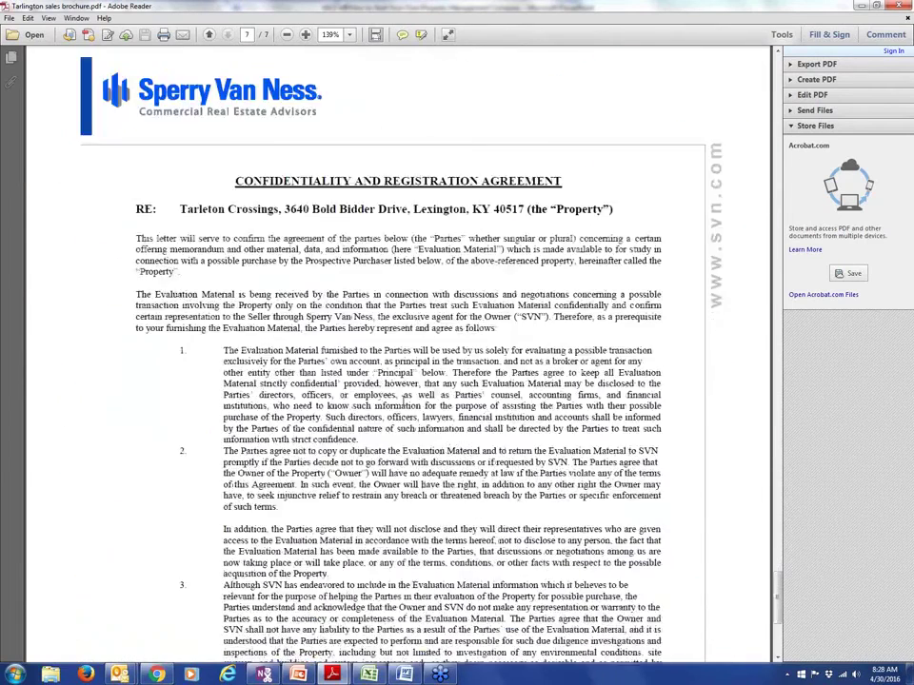
{"action": "scroll", "coordinate": [404, 402], "scroll_direction": "down", "scroll_amount": 2}
- Scroll back up to page 2's unit mix table totalling 124 units
{"action": "scroll", "coordinate": [403, 402], "scroll_direction": "up", "scroll_amount": 5}
{"action": "scroll", "coordinate": [403, 401], "scroll_direction": "up", "scroll_amount": 10}
{"action": "scroll", "coordinate": [403, 401], "scroll_direction": "up", "scroll_amount": 12}
{"action": "scroll", "coordinate": [404, 407], "scroll_direction": "up", "scroll_amount": 10}
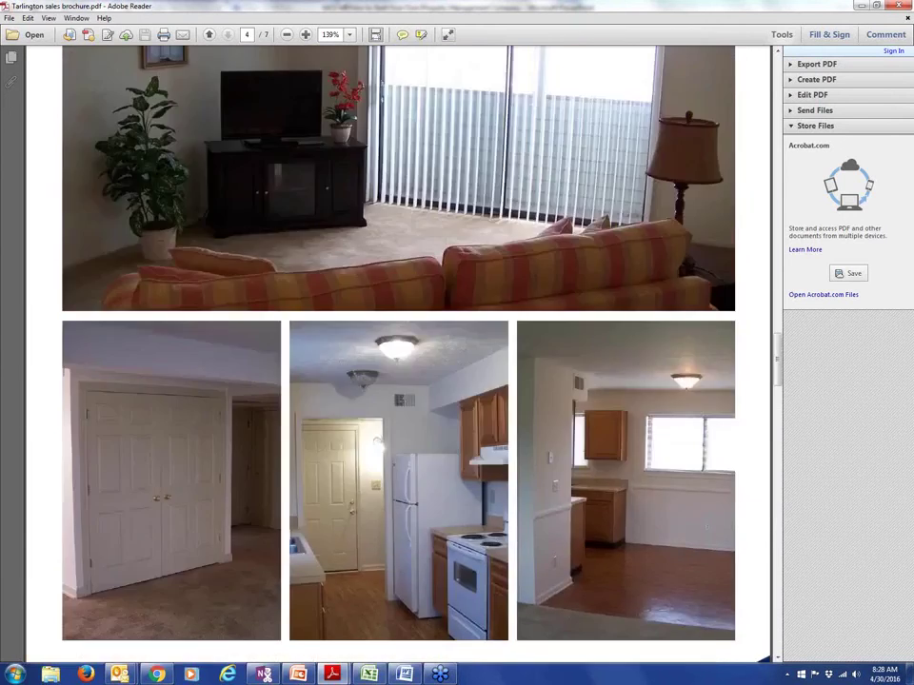
{"action": "scroll", "coordinate": [404, 407], "scroll_direction": "up", "scroll_amount": 10}
{"action": "scroll", "coordinate": [403, 406], "scroll_direction": "up", "scroll_amount": 8}
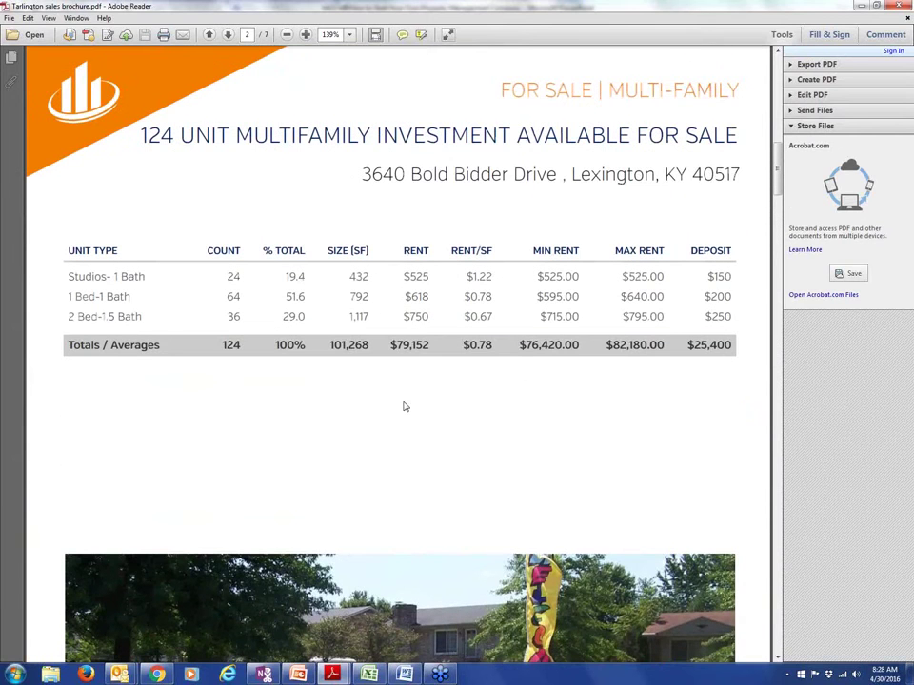
- Switch to the Tarlinton T12 report, select the month headings, and scroll to page 5's totals
{"action": "mouse_move", "coordinate": [332, 675]}
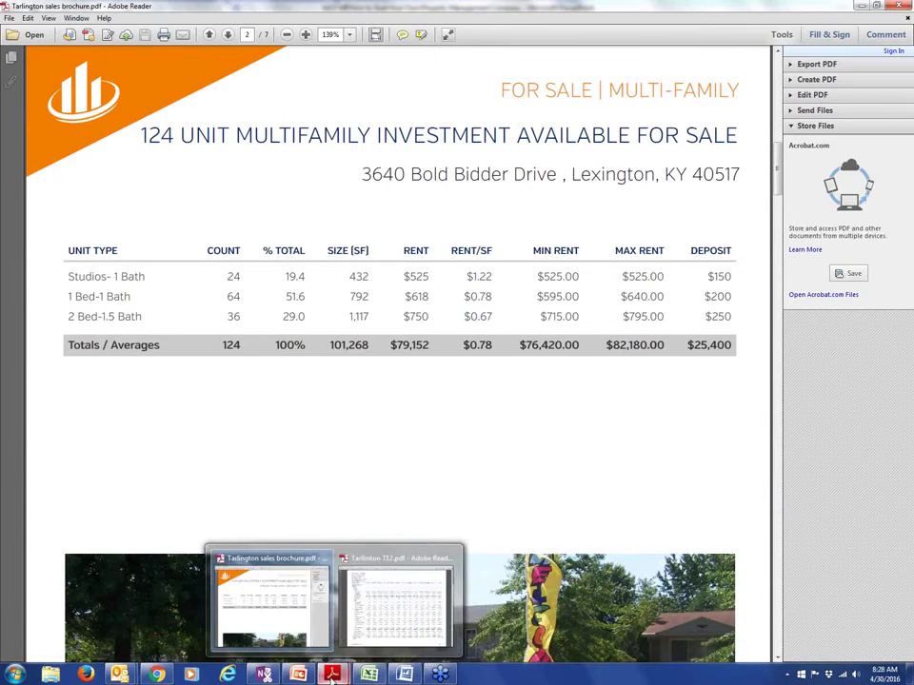
{"action": "left_click", "coordinate": [398, 609]}
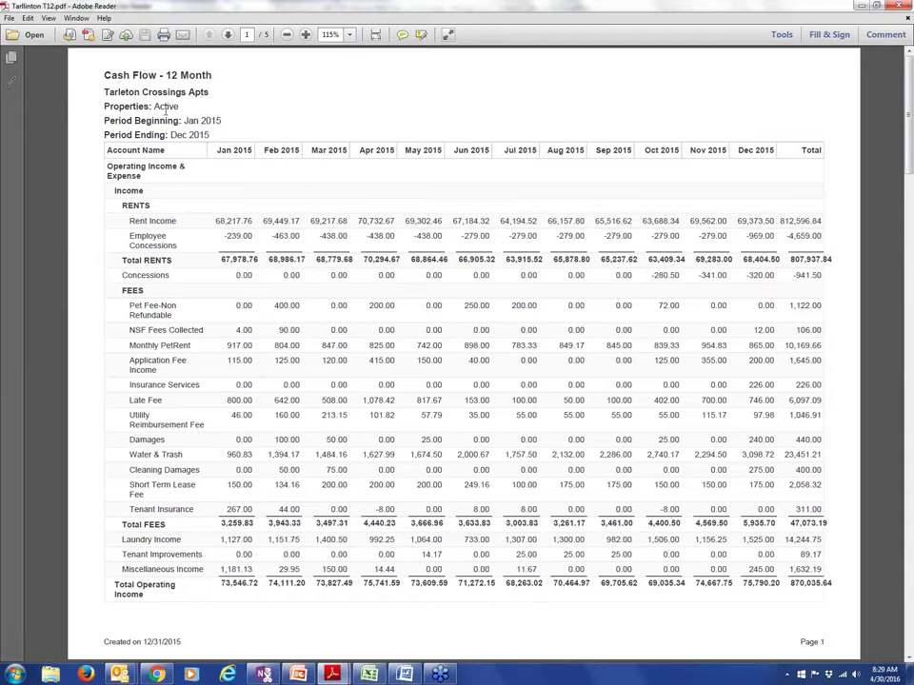
{"action": "left_click_drag", "start_coordinate": [214, 150], "coordinate": [692, 258]}
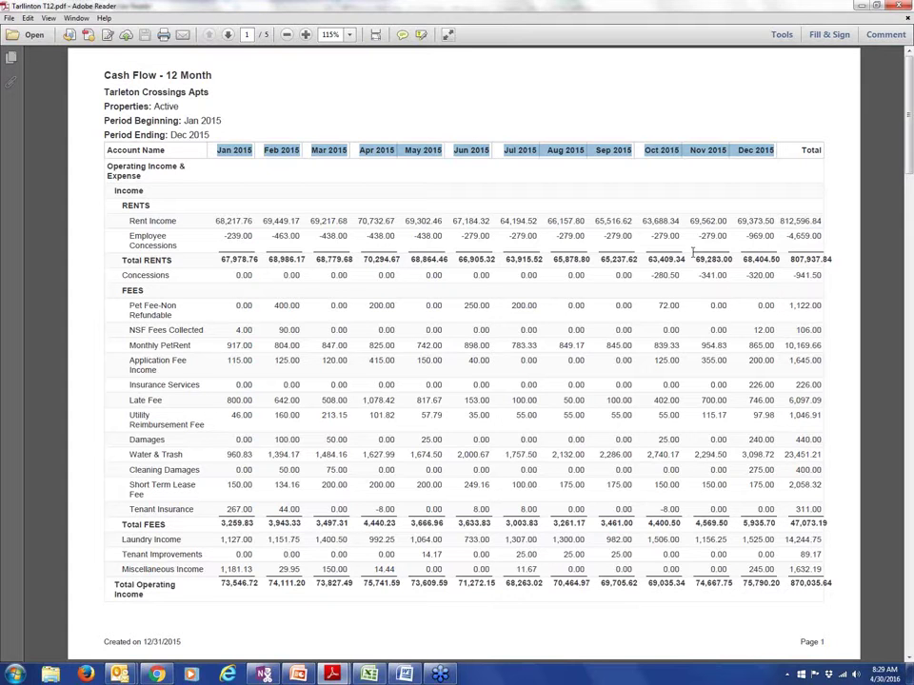
{"action": "scroll", "coordinate": [628, 255], "scroll_direction": "down", "scroll_amount": 5}
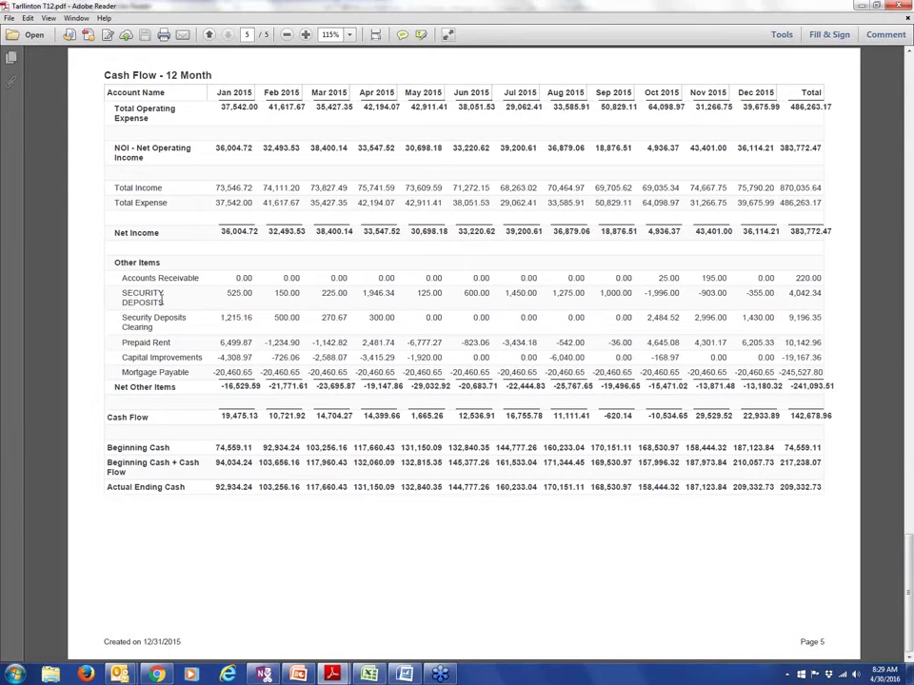
{"action": "scroll", "coordinate": [162, 297], "scroll_direction": "up", "scroll_amount": 1}
{"action": "scroll", "coordinate": [156, 317], "scroll_direction": "down", "scroll_amount": 1}
{"action": "left_click_drag", "start_coordinate": [113, 148], "coordinate": [152, 160]}
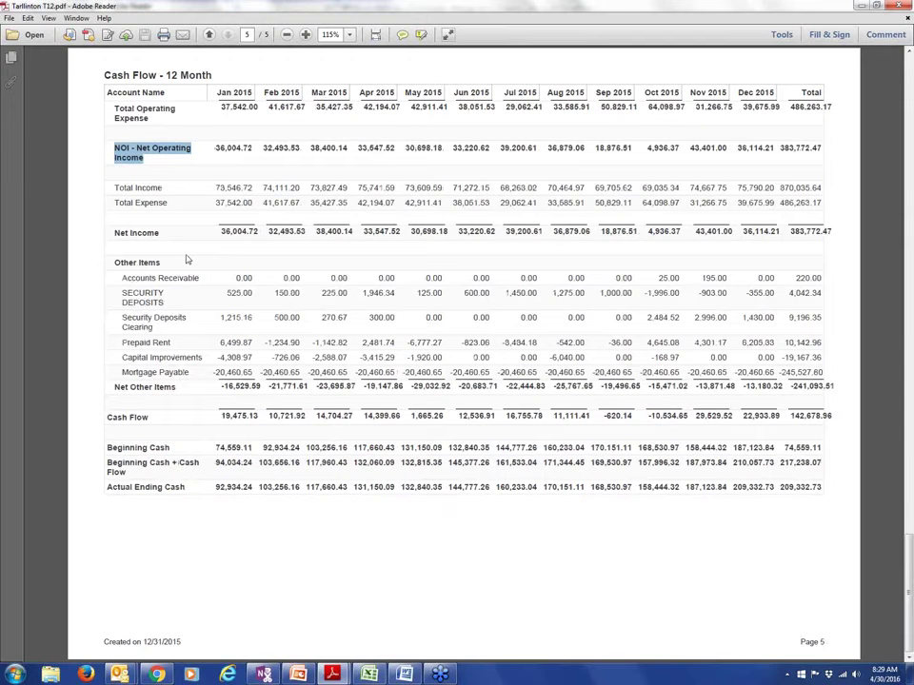
{"action": "left_click_drag", "start_coordinate": [780, 147], "coordinate": [821, 148]}
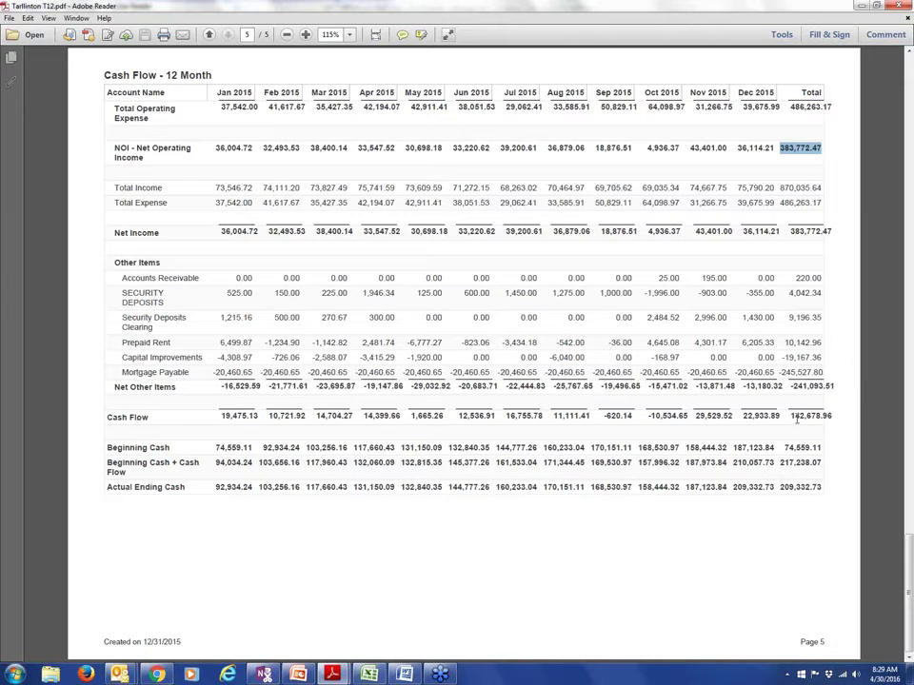
{"action": "left_click_drag", "start_coordinate": [791, 416], "coordinate": [831, 416]}
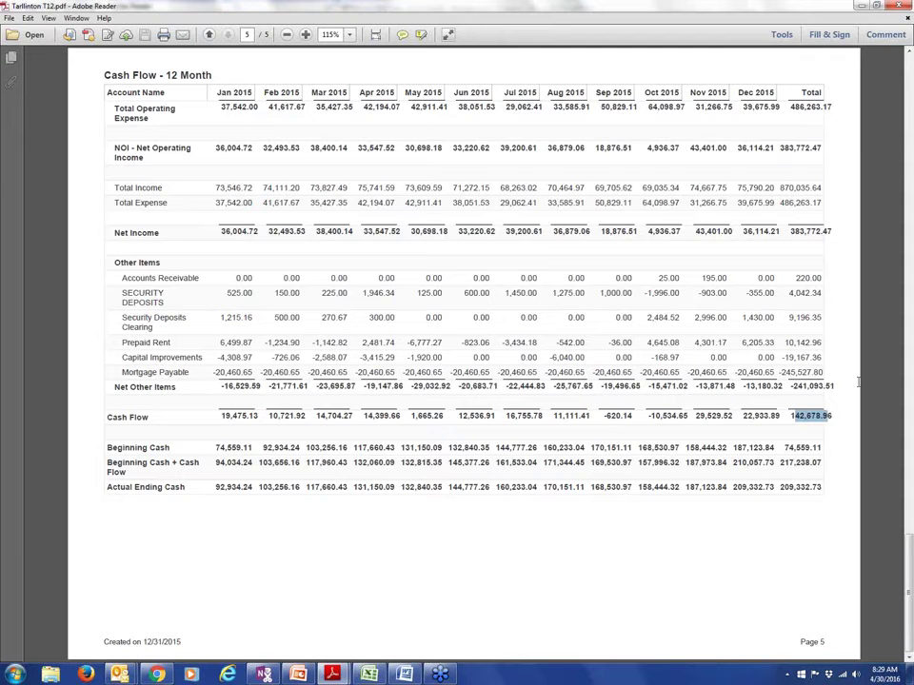
{"action": "left_click_drag", "start_coordinate": [778, 372], "coordinate": [826, 375]}
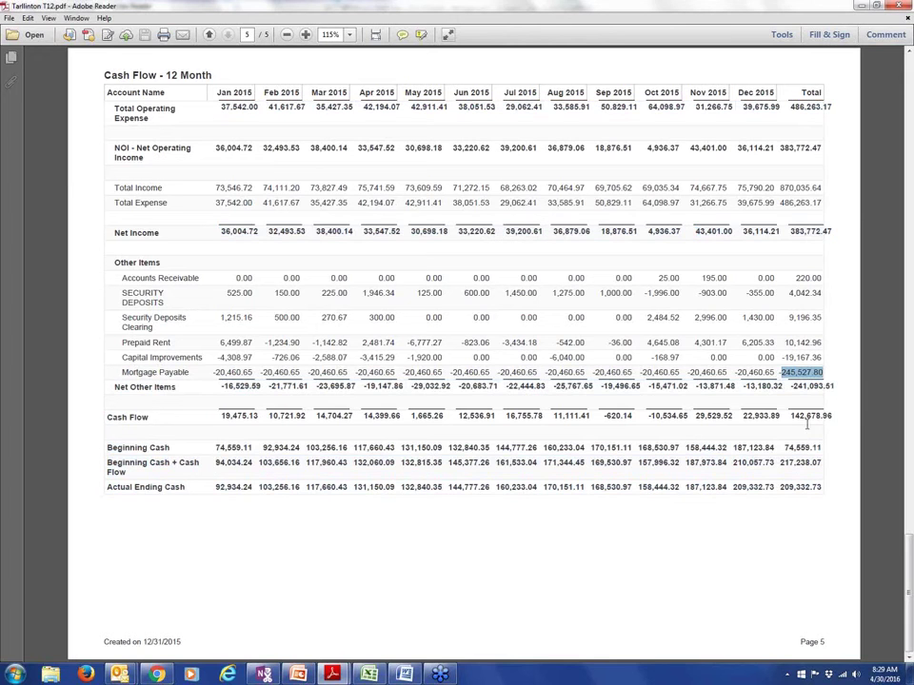
{"action": "left_click_drag", "start_coordinate": [791, 416], "coordinate": [824, 416]}
{"action": "left_click", "coordinate": [616, 298]}
{"action": "left_click_drag", "start_coordinate": [115, 146], "coordinate": [144, 158]}
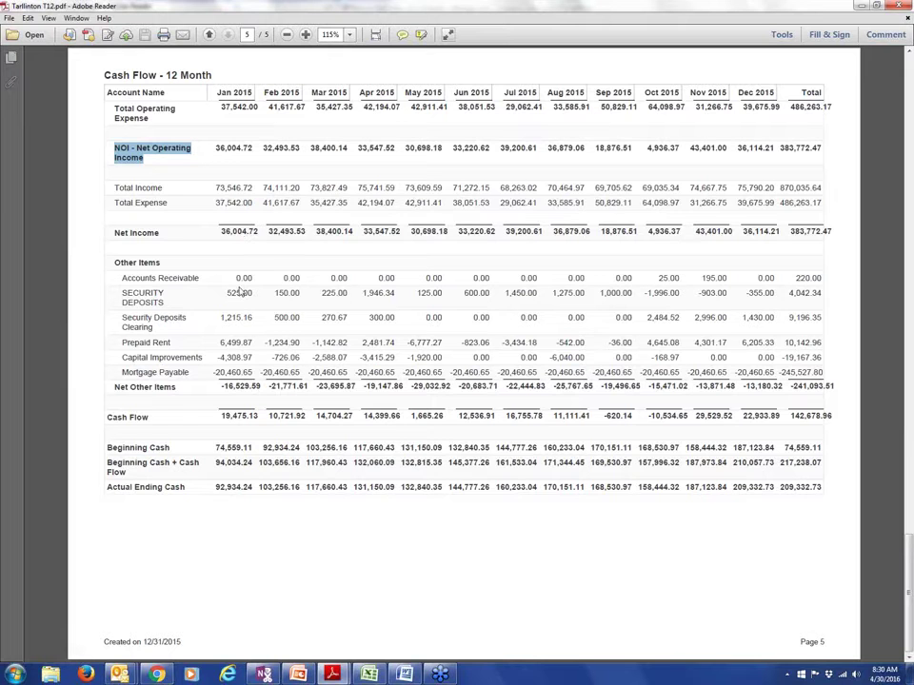
{"action": "mouse_move", "coordinate": [333, 674]}
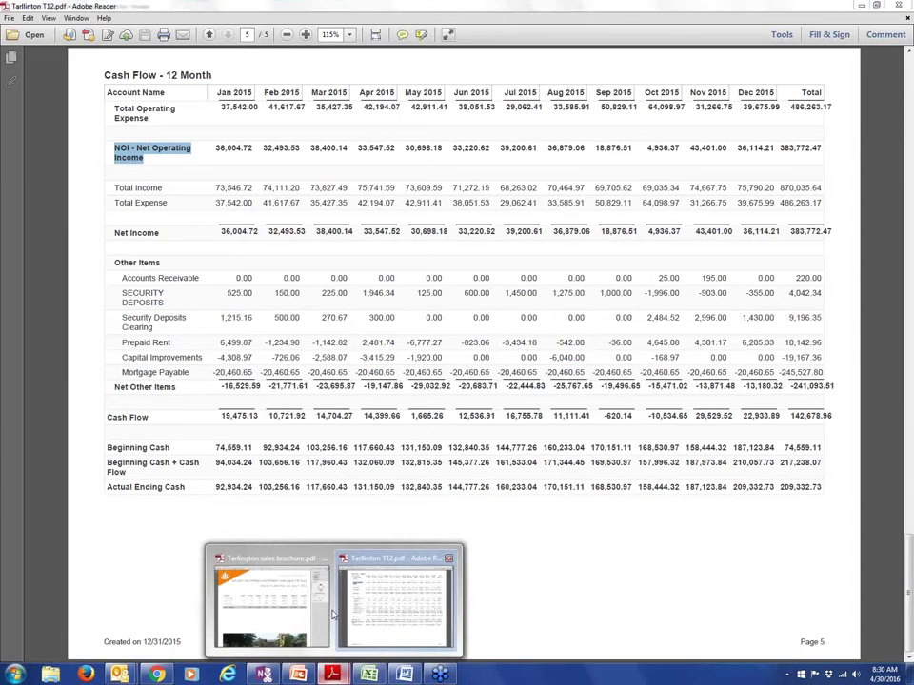
- Switch back to the sales brochure, checking page 1's Sale Overview and page 2's unit table
{"action": "left_click", "coordinate": [300, 613]}
{"action": "scroll", "coordinate": [300, 614], "scroll_direction": "up", "scroll_amount": 10}
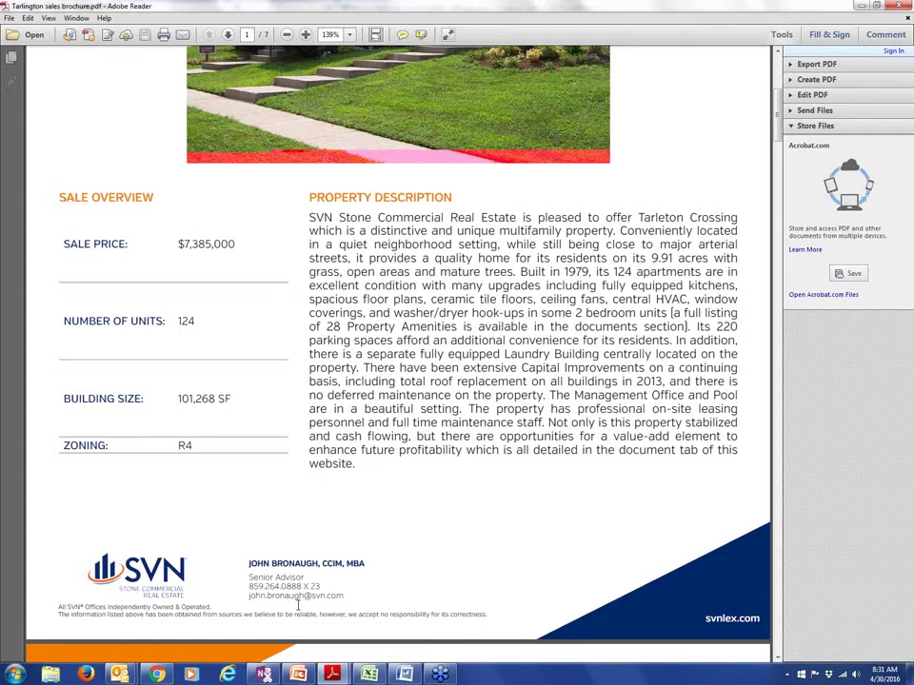
{"action": "scroll", "coordinate": [342, 457], "scroll_direction": "down", "scroll_amount": 8}
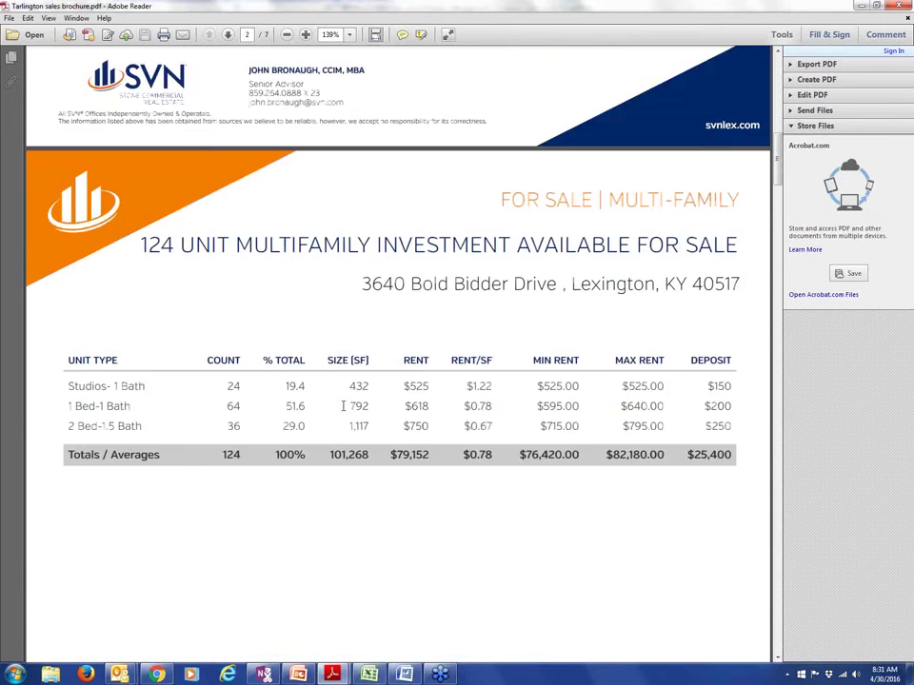
{"action": "scroll", "coordinate": [343, 407], "scroll_direction": "down", "scroll_amount": 3}
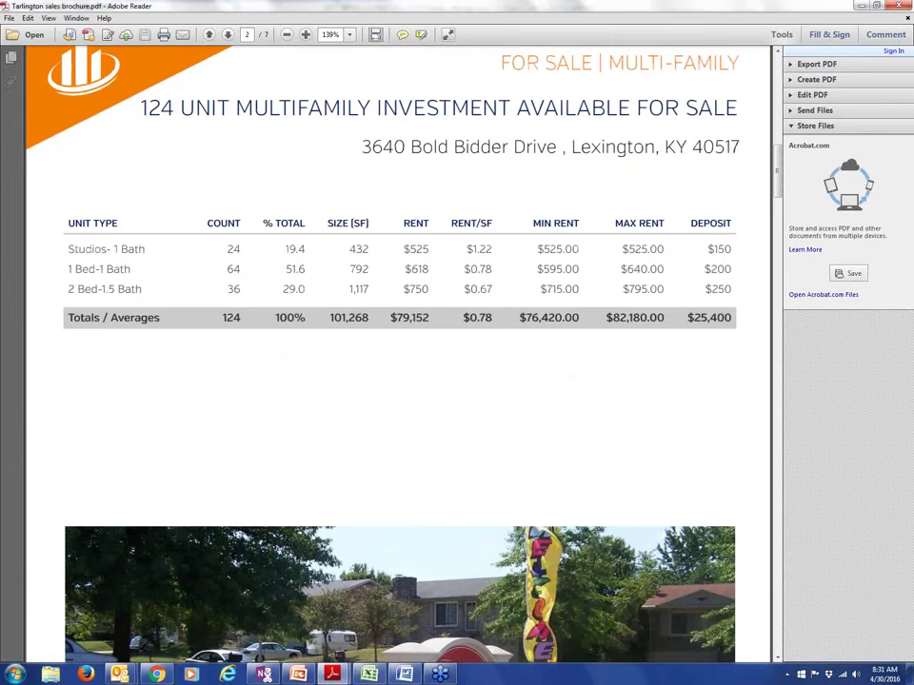
- Enter $7,385,000 as the Contract Purchase Price on the Input Data sheet
{"action": "left_click", "coordinate": [377, 676]}
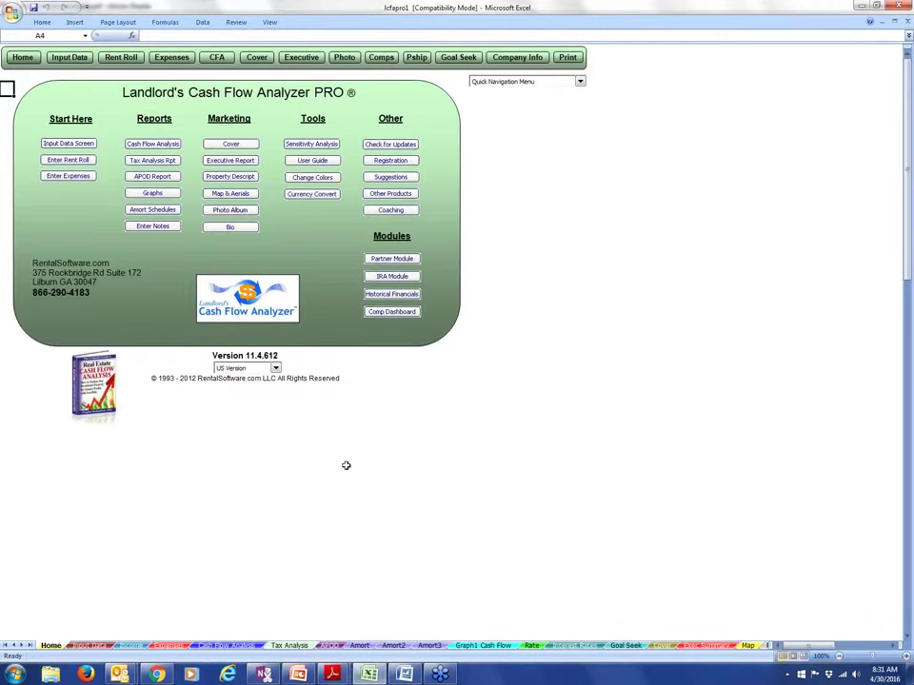
{"action": "left_click", "coordinate": [88, 645]}
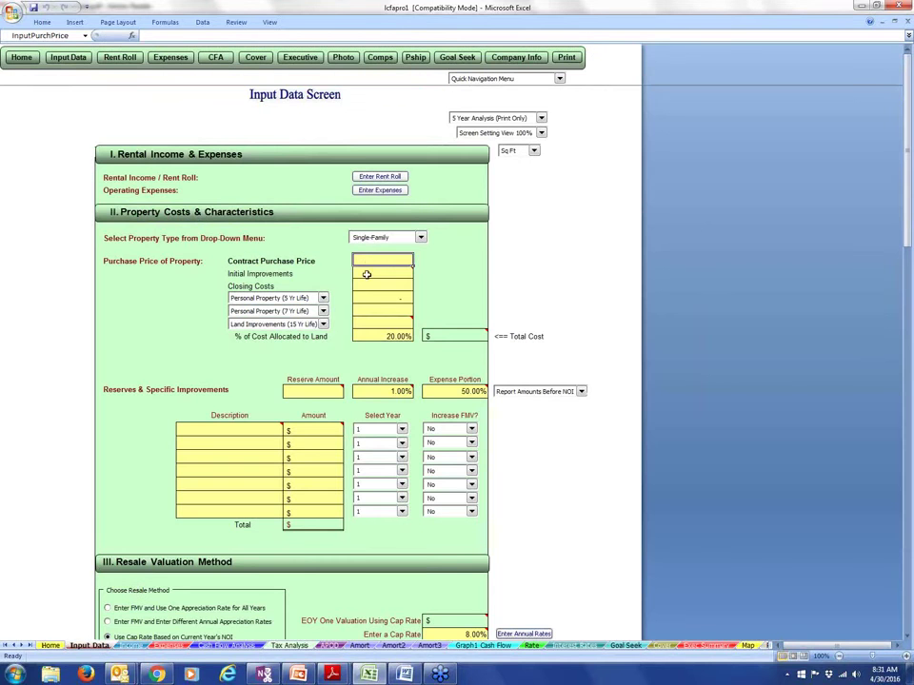
{"action": "left_click", "coordinate": [369, 261]}
{"action": "type", "text": "7,385,"}
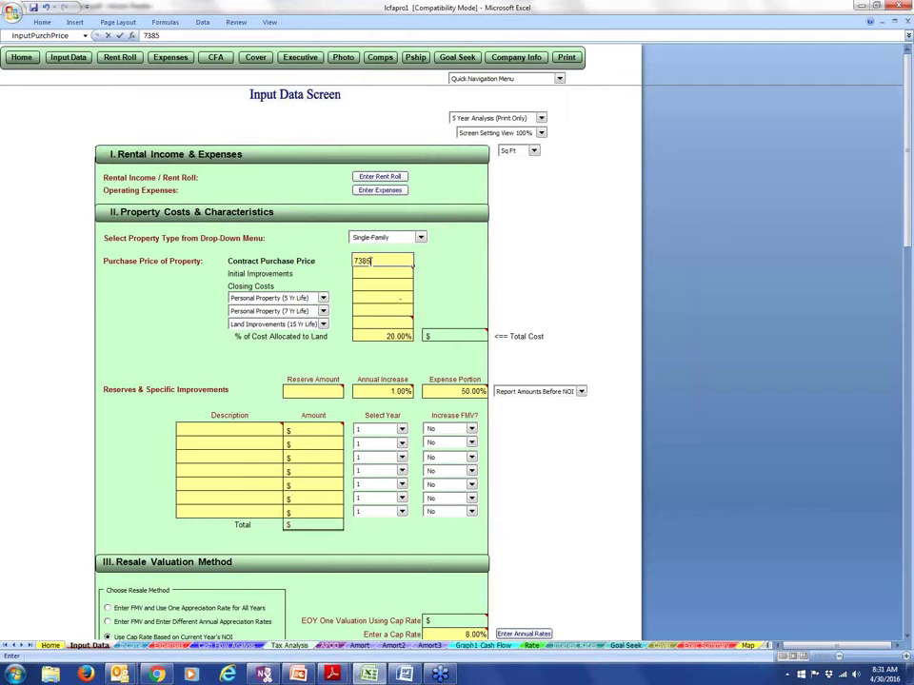
{"action": "type", "text": "000"}
{"action": "key", "text": "Return"}
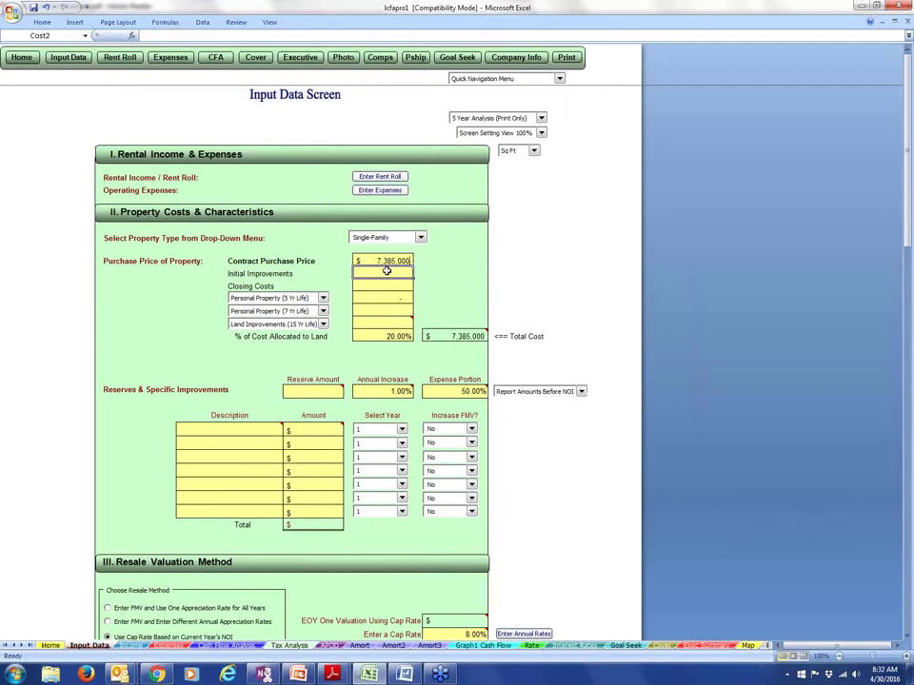
{"action": "scroll", "coordinate": [386, 271], "scroll_direction": "down", "scroll_amount": 1}
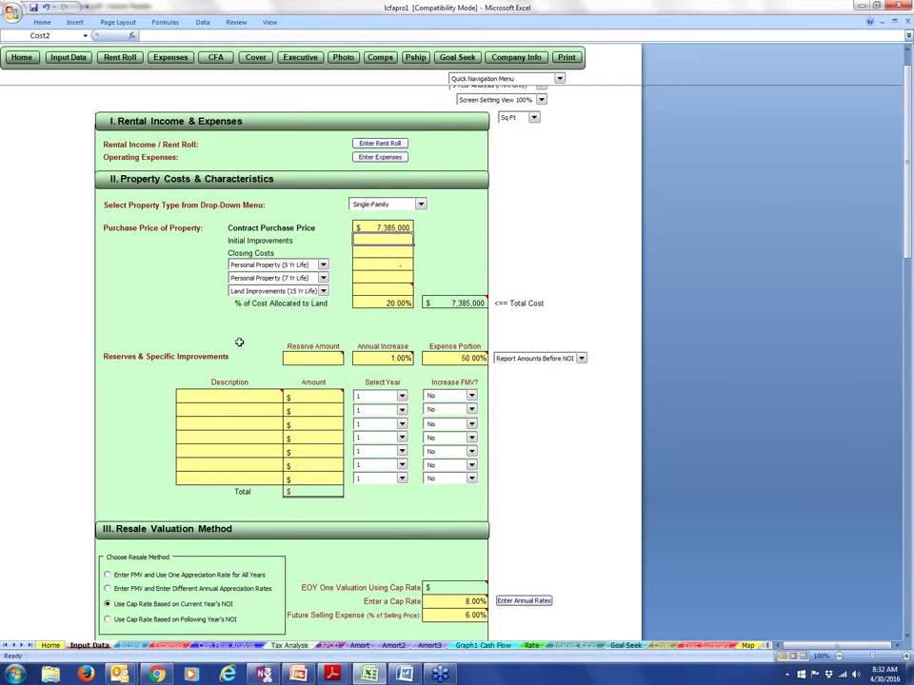
- Change the property type from Single-Family to Multi-Family
{"action": "left_click", "coordinate": [386, 251]}
{"action": "left_click", "coordinate": [420, 204]}
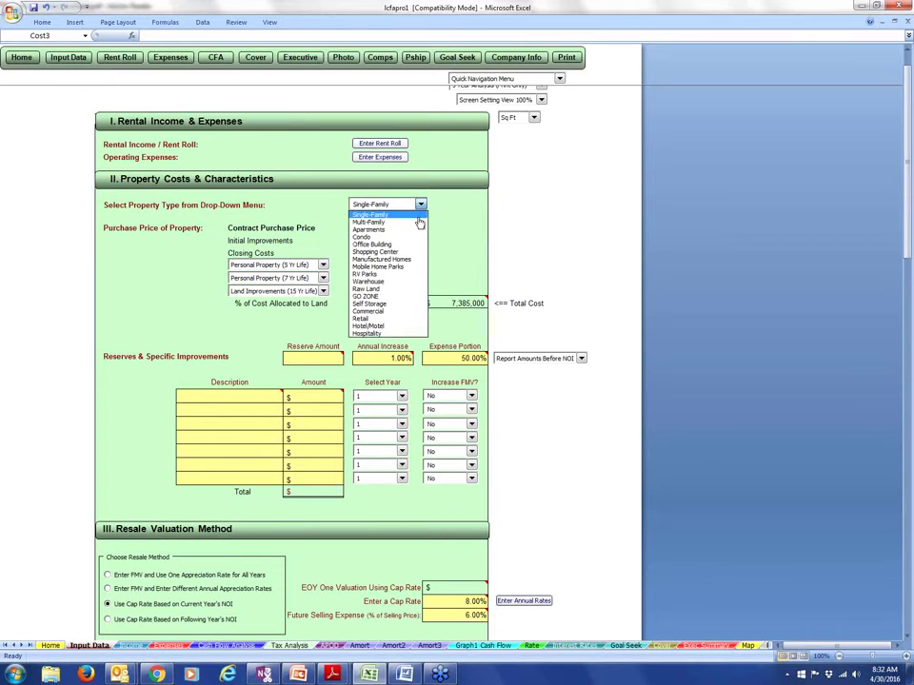
{"action": "left_click", "coordinate": [424, 218]}
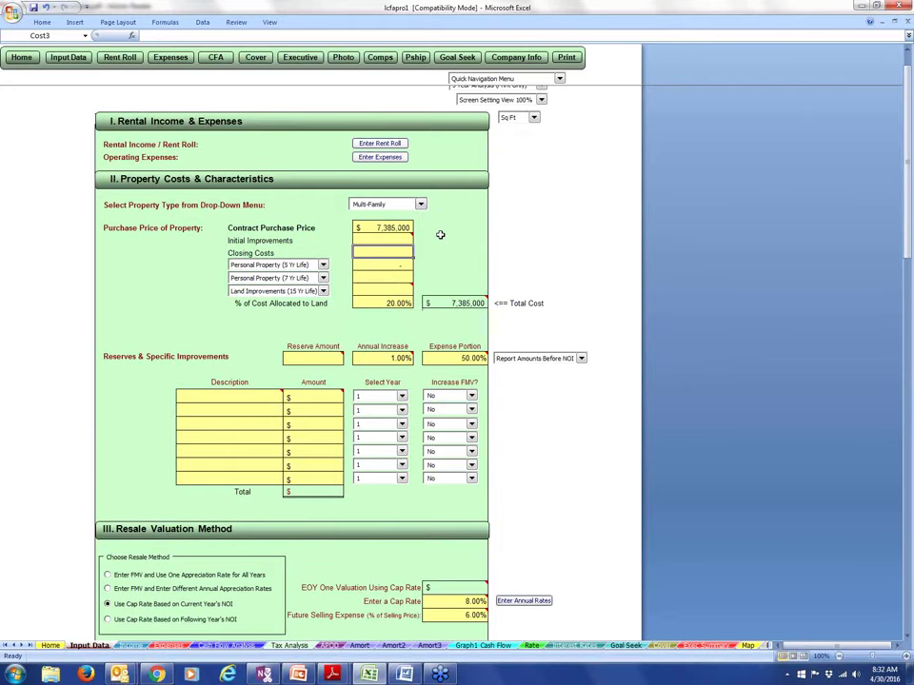
- Change the cap rate from 8.00% to 5.20%
{"action": "scroll", "coordinate": [441, 234], "scroll_direction": "down", "scroll_amount": 7}
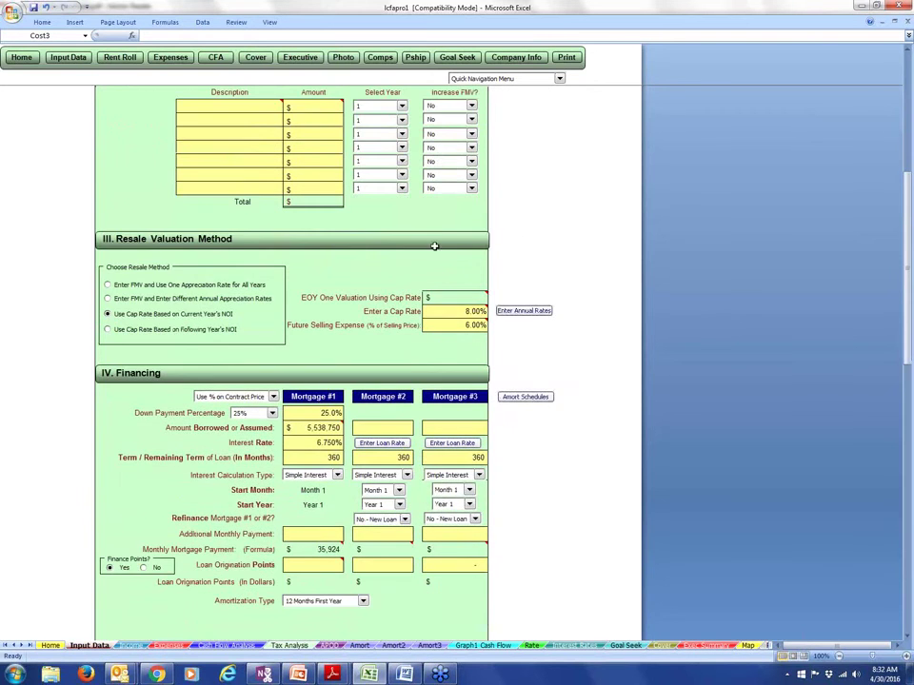
{"action": "left_click", "coordinate": [472, 313]}
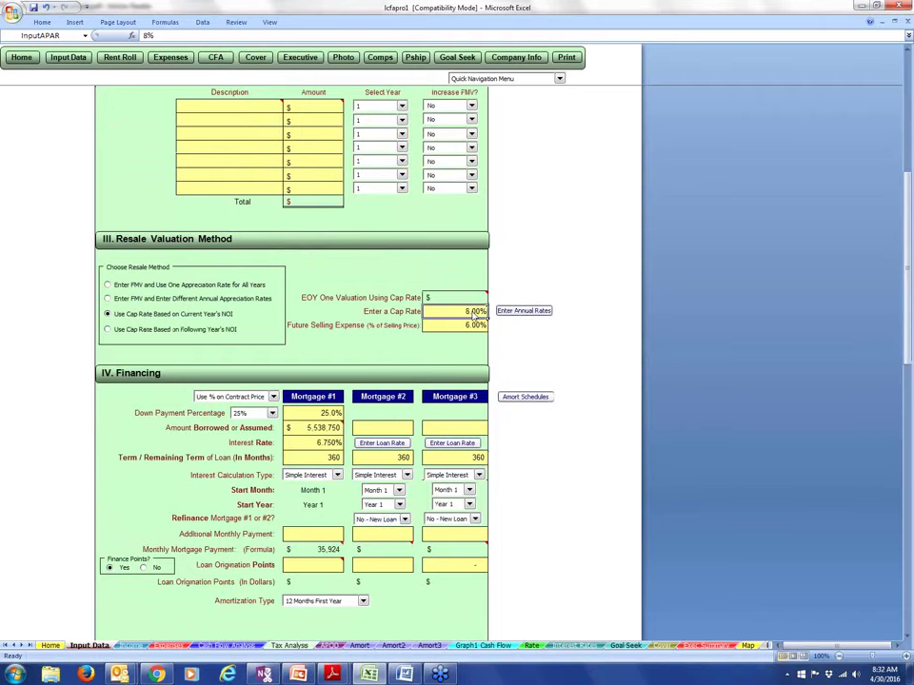
{"action": "type", "text": "5.2"}
{"action": "key", "text": "Return"}
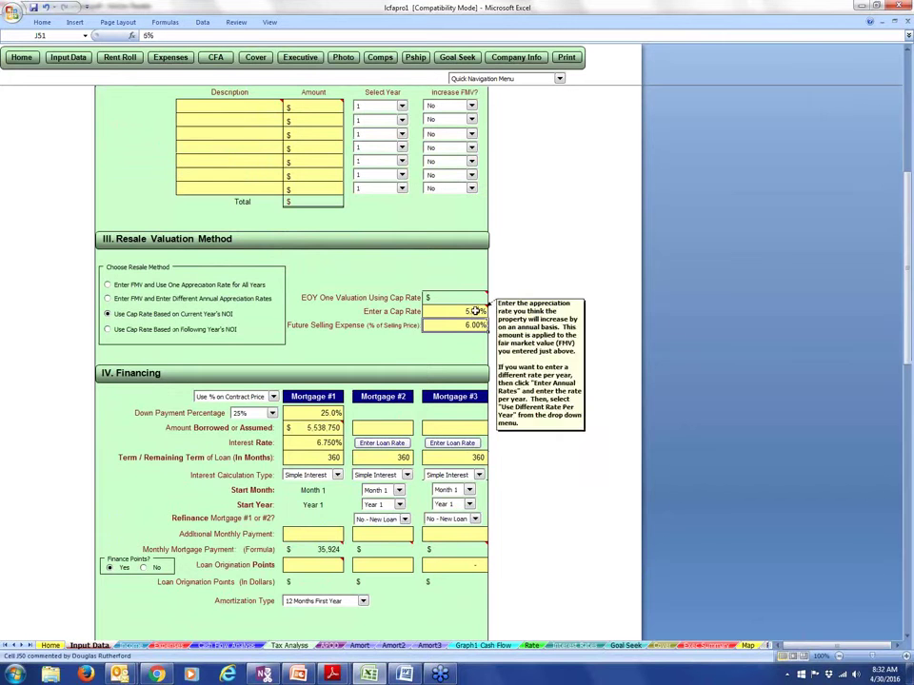
- Give Mortgage #1 a 4.500% interest rate and a 300-month loan term
{"action": "mouse_move", "coordinate": [476, 314]}
{"action": "scroll", "coordinate": [555, 341], "scroll_direction": "down", "scroll_amount": 2}
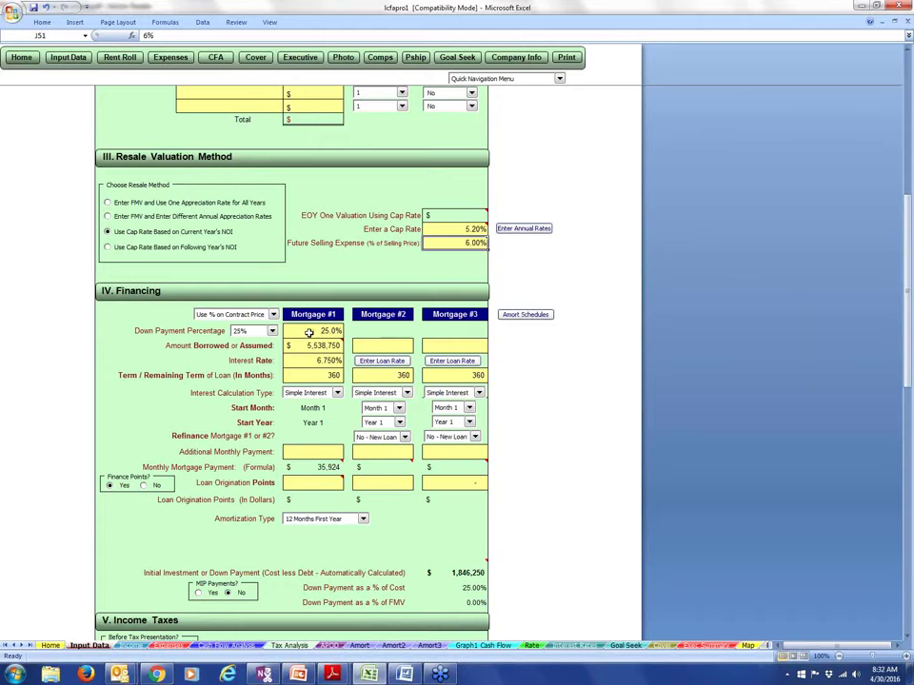
{"action": "left_click", "coordinate": [320, 359]}
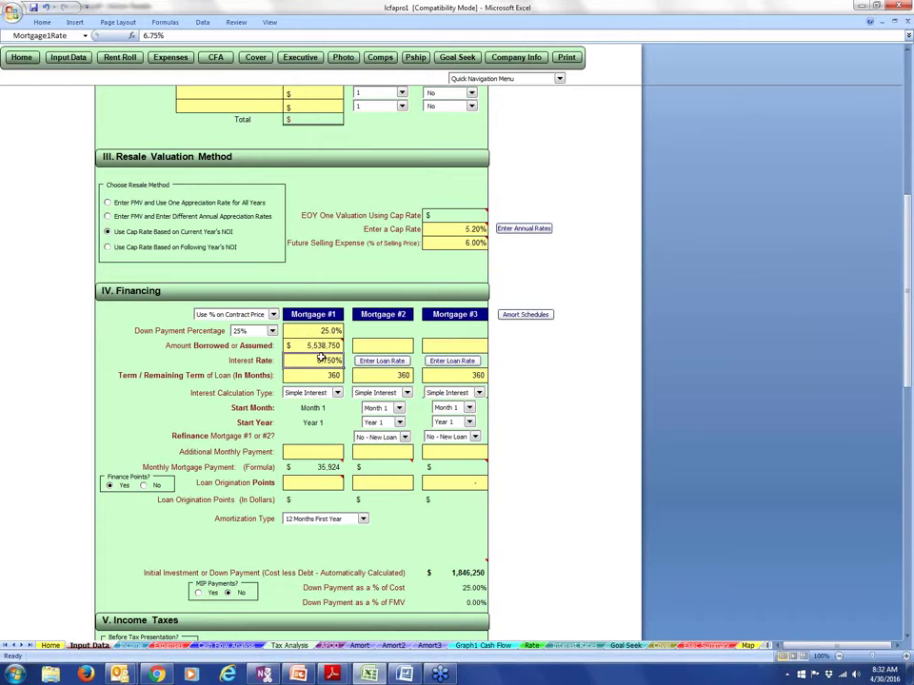
{"action": "type", "text": "3.88"}
{"action": "key", "text": "Return"}
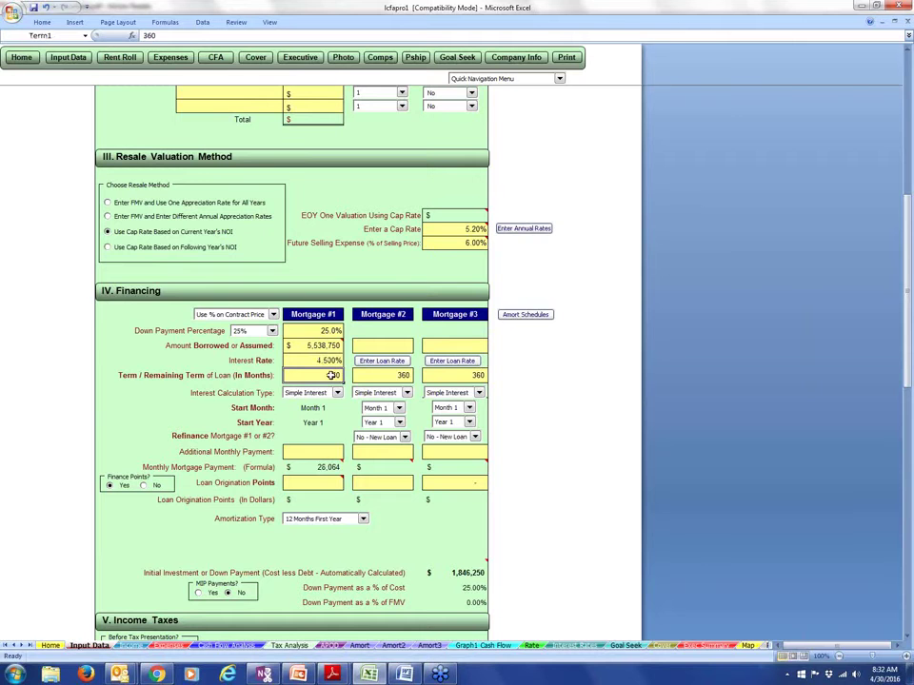
{"action": "type", "text": "3000"}
{"action": "key", "text": "Return"}
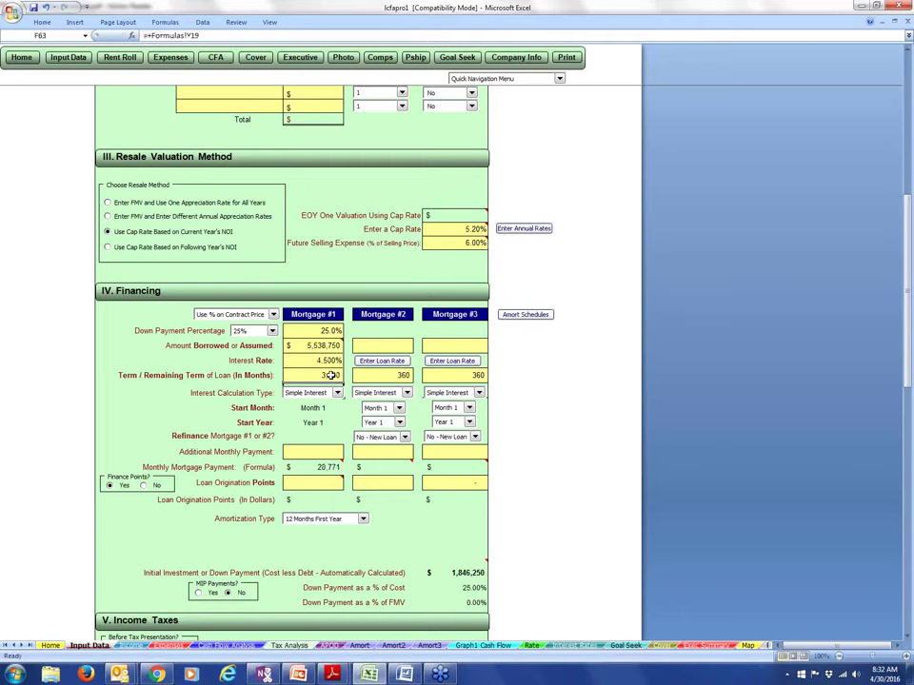
{"action": "left_click", "coordinate": [329, 375]}
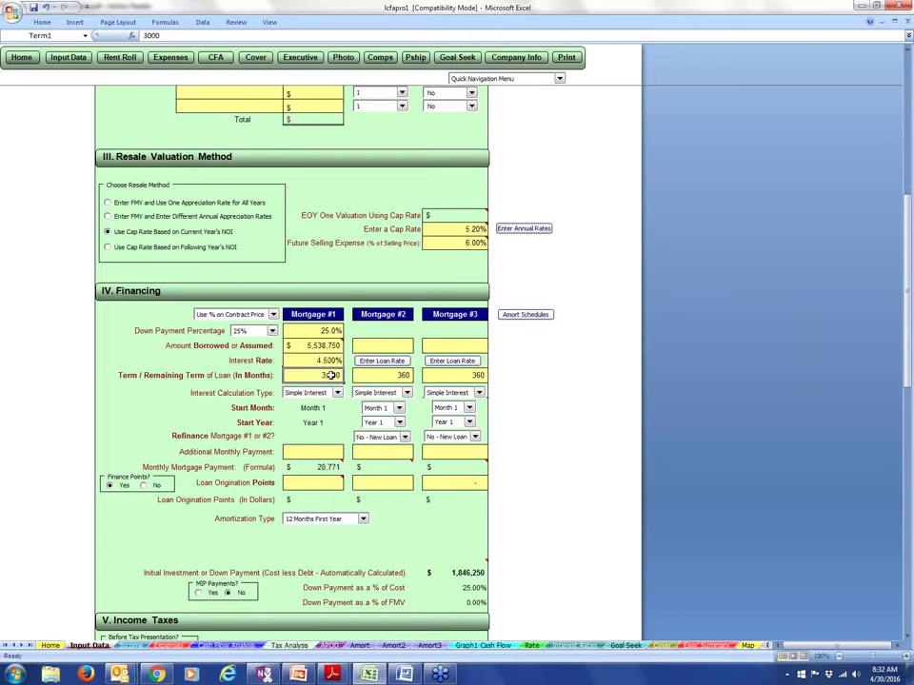
{"action": "type", "text": "600"}
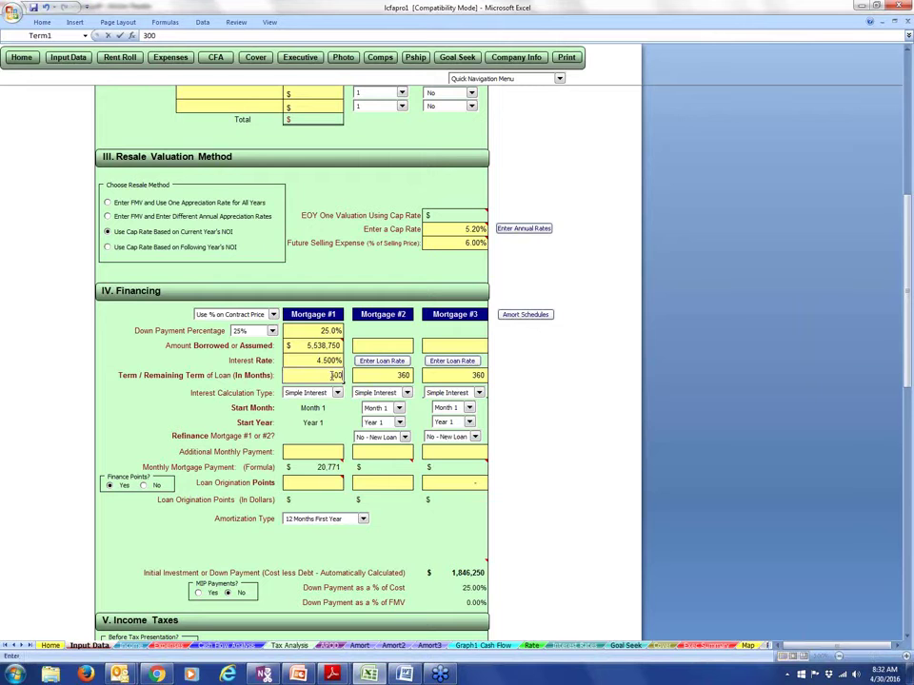
{"action": "key", "text": "Return"}
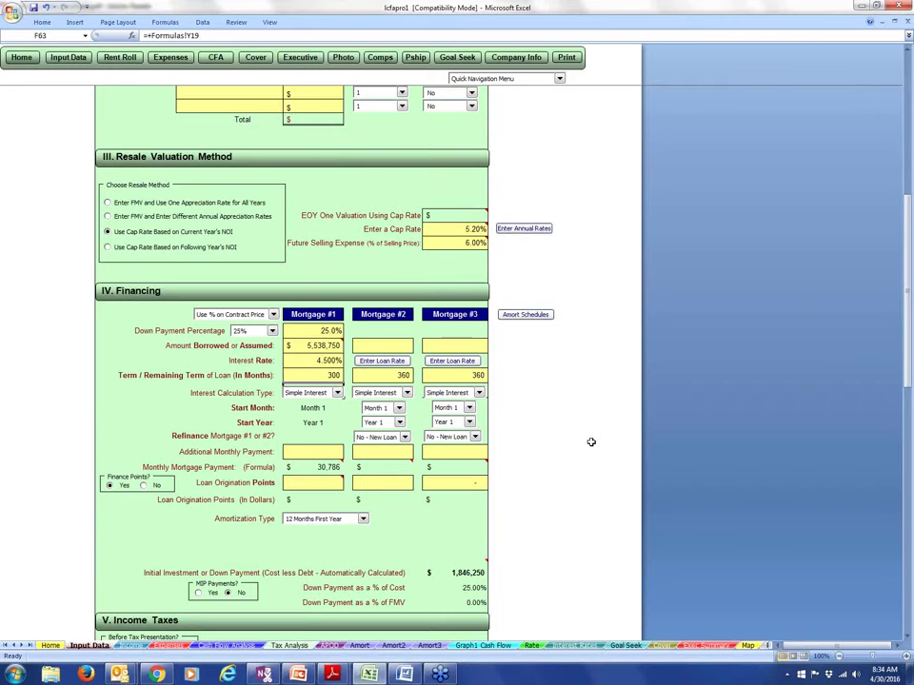
- Scroll back up the Input Data sheet and switch to the Income sheet
{"action": "scroll", "coordinate": [540, 484], "scroll_direction": "down", "scroll_amount": 3}
{"action": "scroll", "coordinate": [541, 484], "scroll_direction": "up", "scroll_amount": 15}
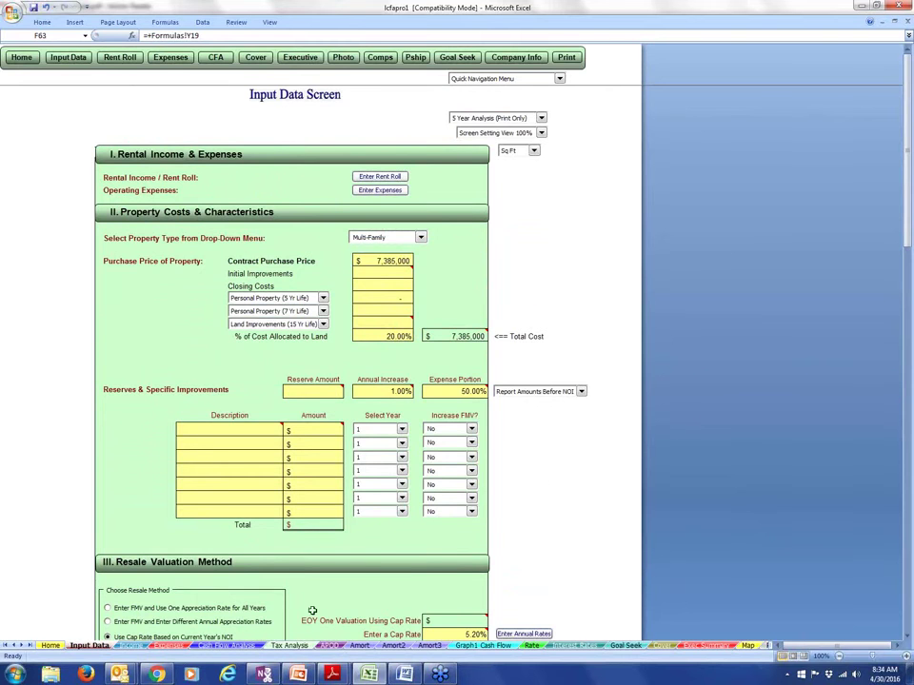
{"action": "left_click", "coordinate": [132, 646]}
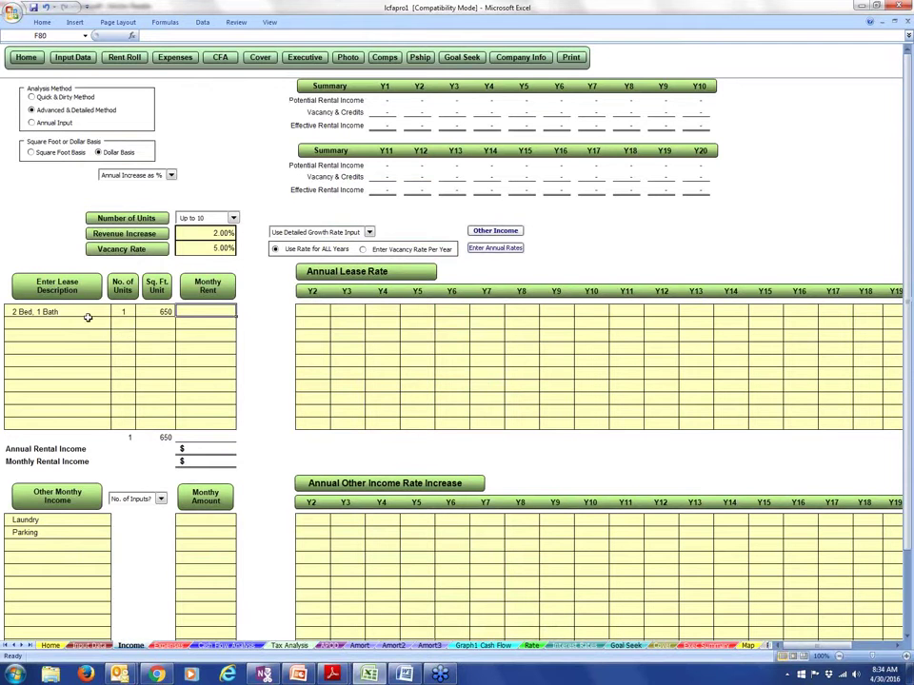
- Bring the Tarlington sales brochure PDF back to the front from the Adobe Reader taskbar icon
{"action": "left_click", "coordinate": [331, 673]}
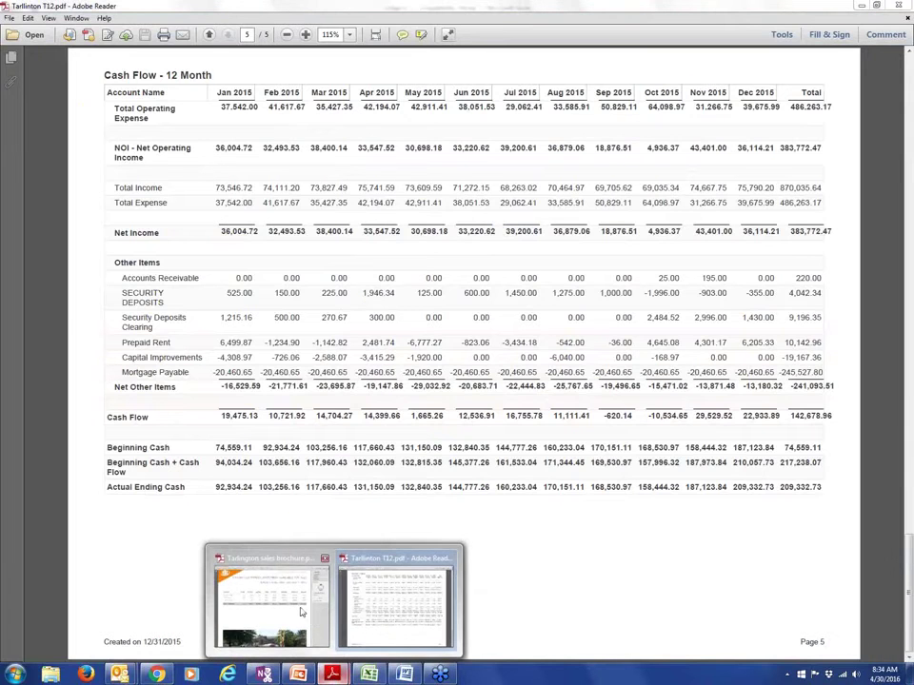
{"action": "left_click", "coordinate": [276, 592]}
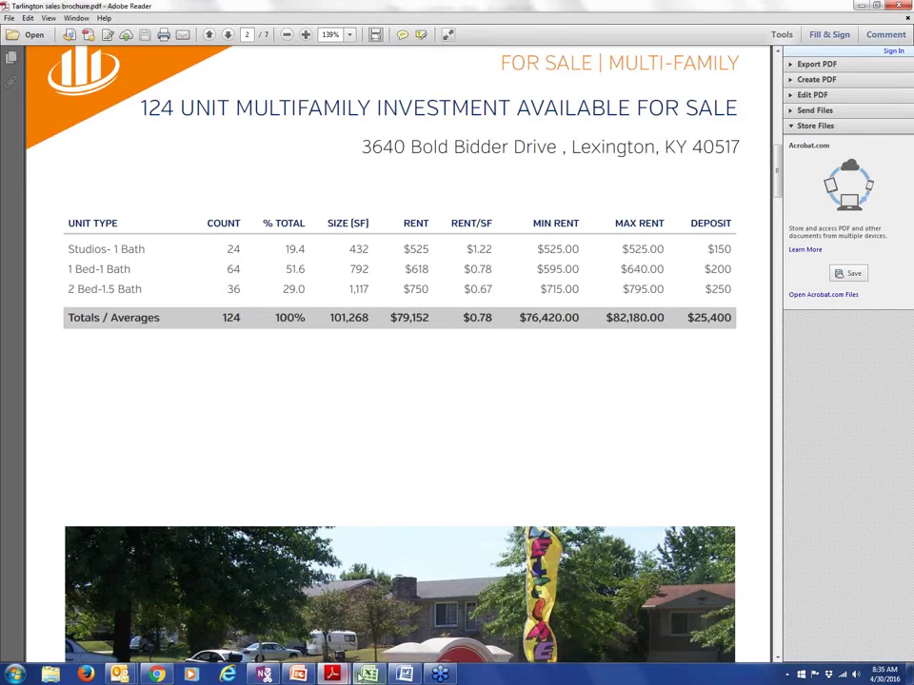
{"action": "left_click", "coordinate": [368, 675]}
{"action": "left_click", "coordinate": [85, 312]}
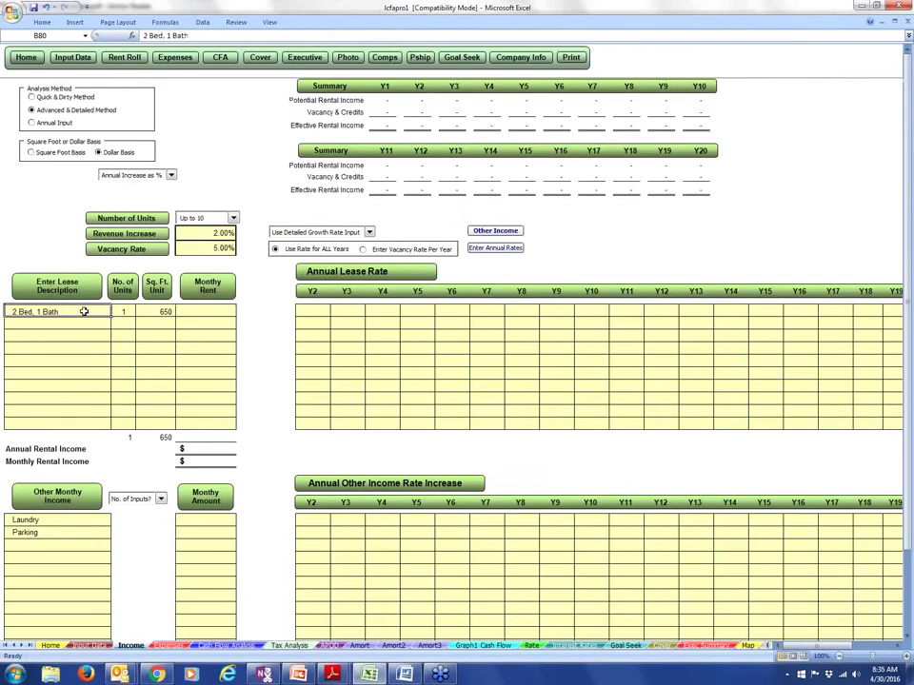
{"action": "type", "text": "Studio"}
{"action": "key", "text": "Tab"}
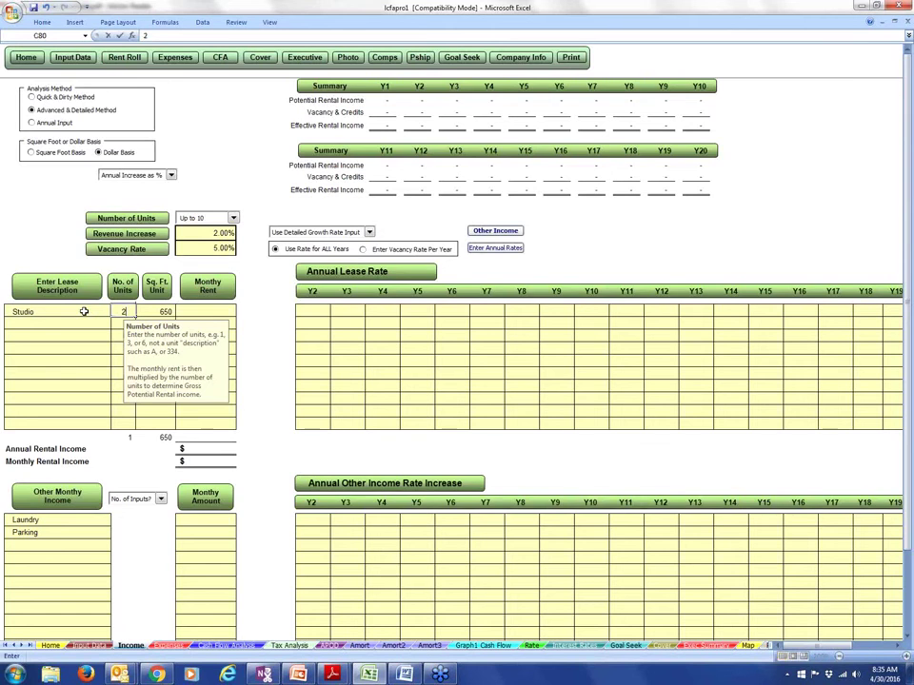
{"action": "type", "text": "24"}
{"action": "key", "text": "Tab"}
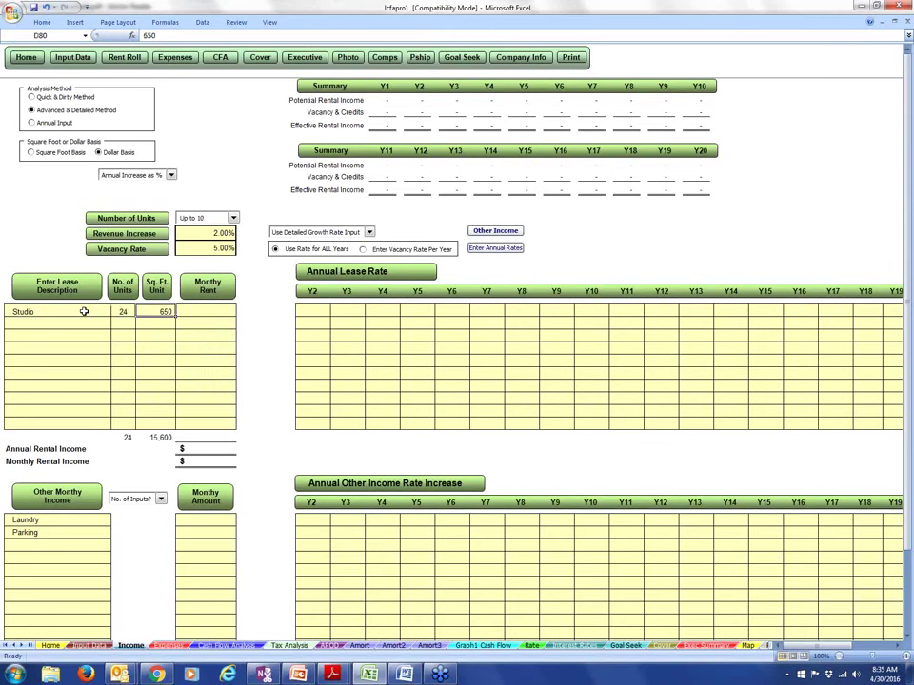
{"action": "type", "text": "0"}
{"action": "key", "text": "Tab"}
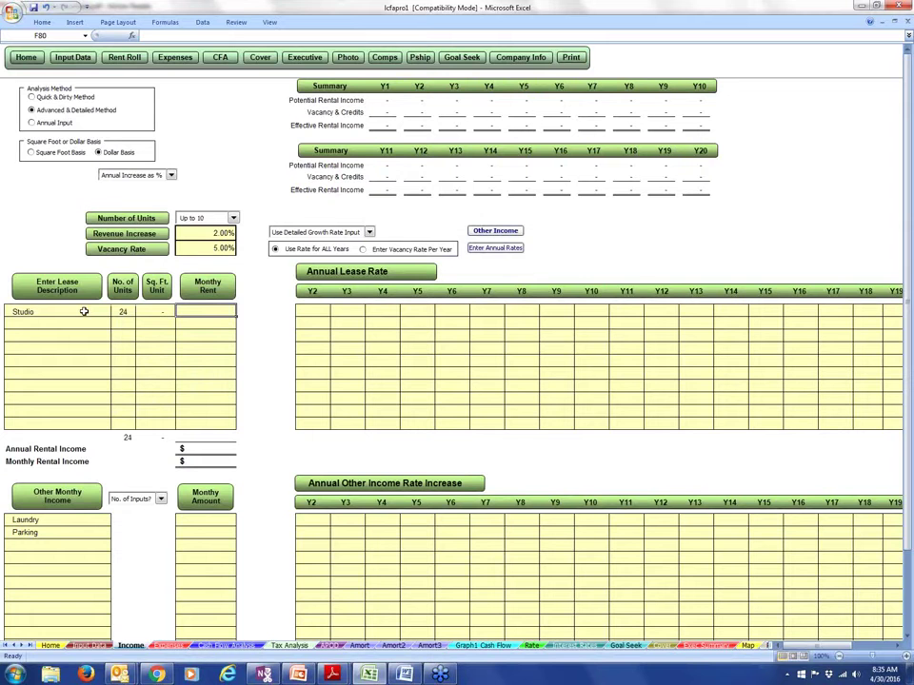
{"action": "type", "text": "525"}
{"action": "key", "text": "Tab"}
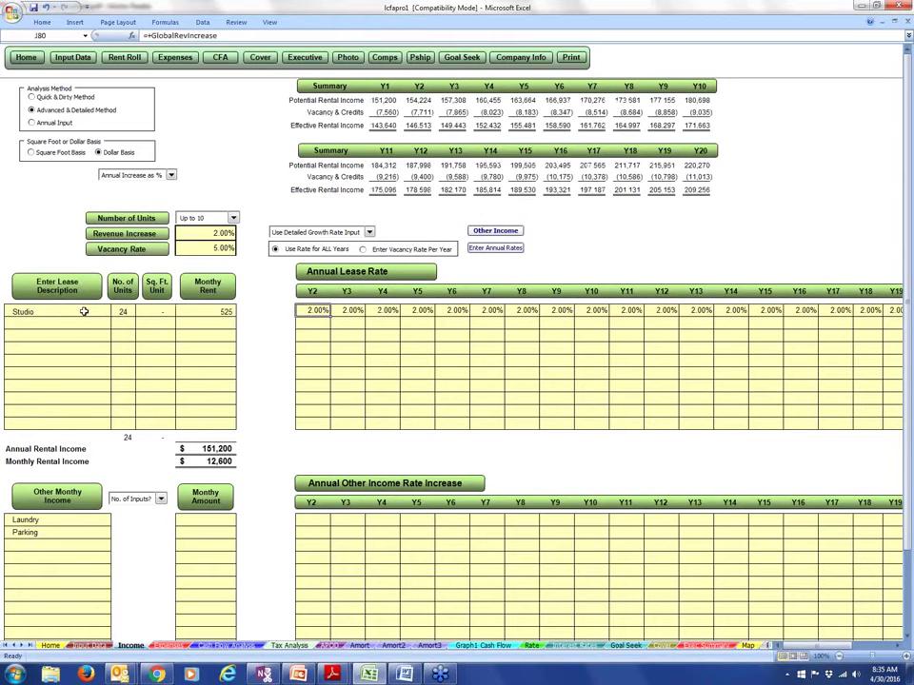
{"action": "left_click", "coordinate": [84, 325]}
{"action": "type", "text": "1 Bed 1"}
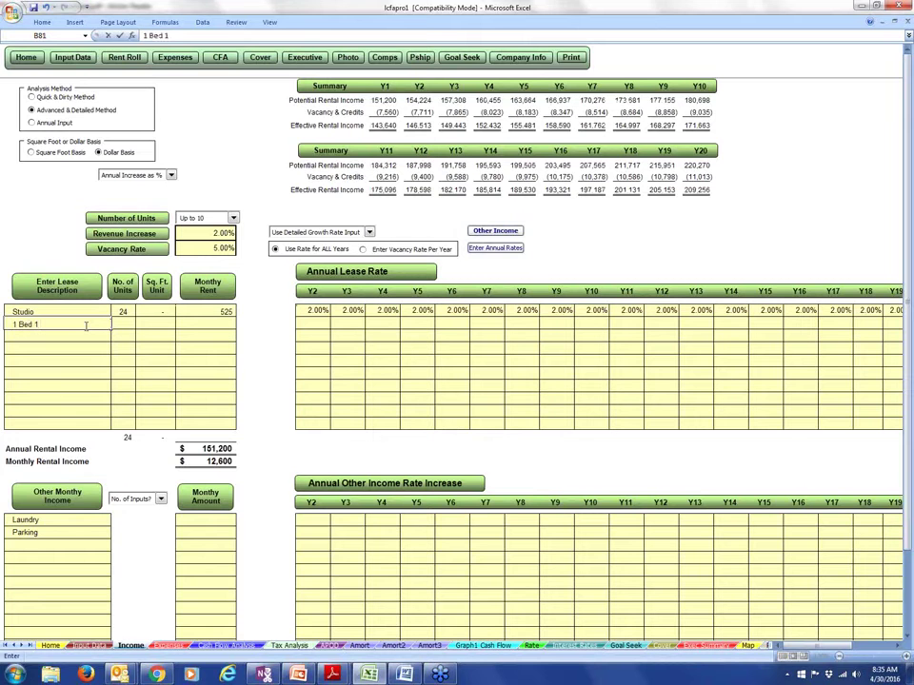
{"action": "type", "text": " Bath"}
{"action": "key", "text": "Tab"}
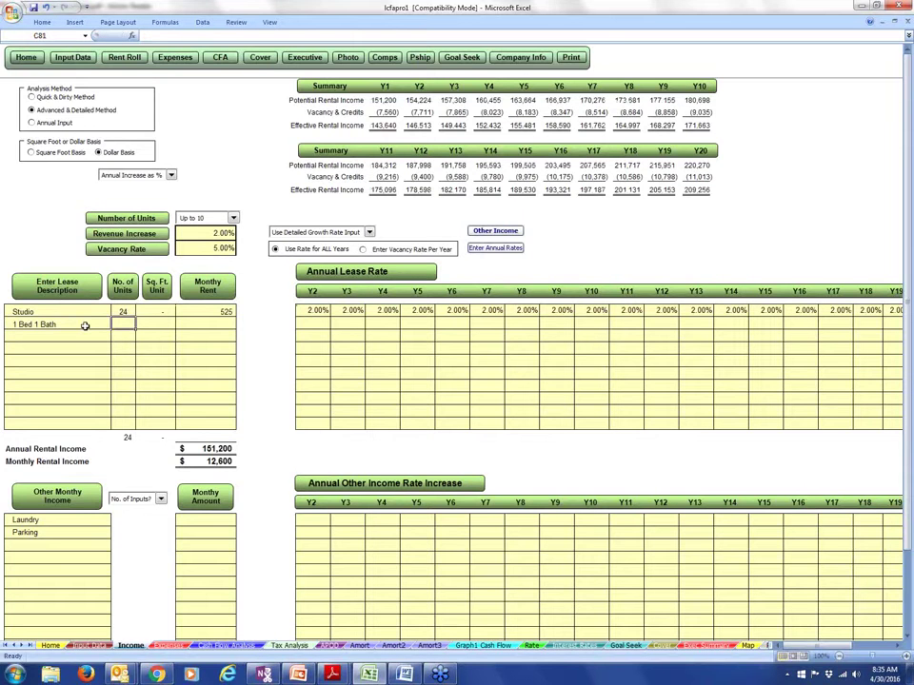
{"action": "type", "text": "64"}
{"action": "key", "text": "Tab"}
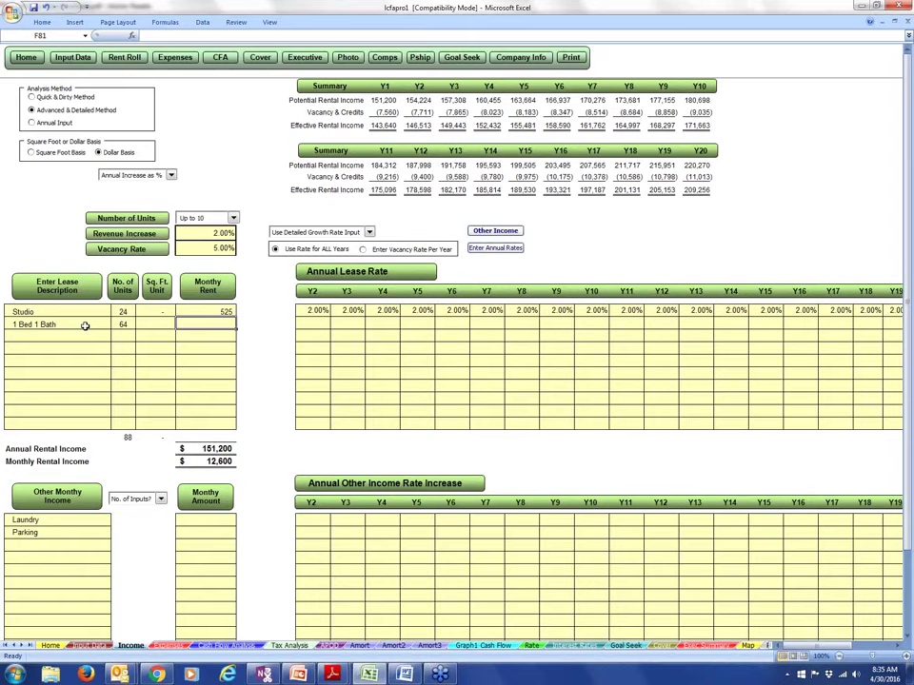
{"action": "type", "text": "640"}
{"action": "left_click", "coordinate": [85, 333]}
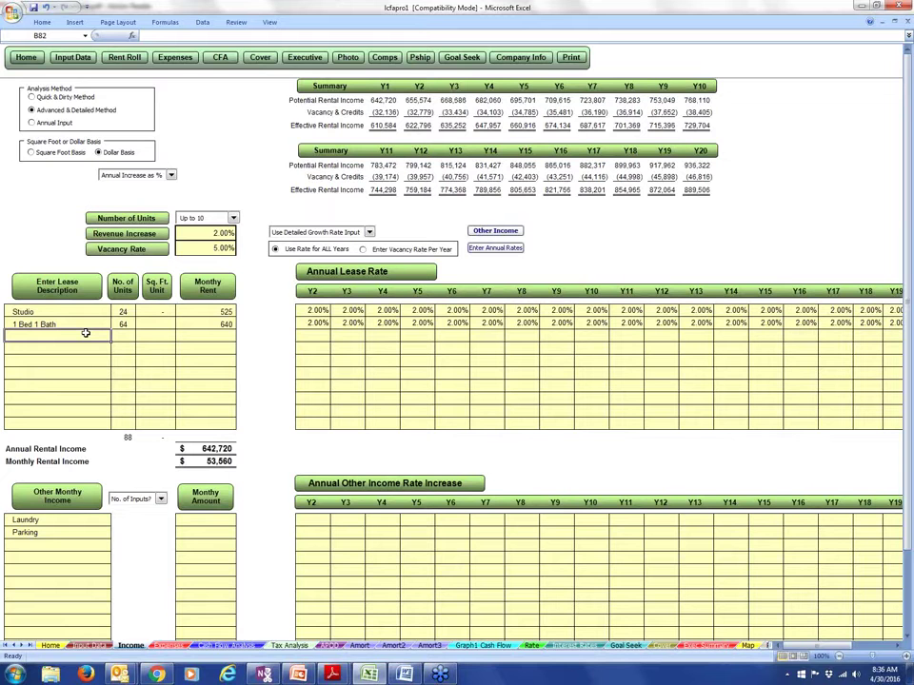
{"action": "type", "text": "Bed 1."}
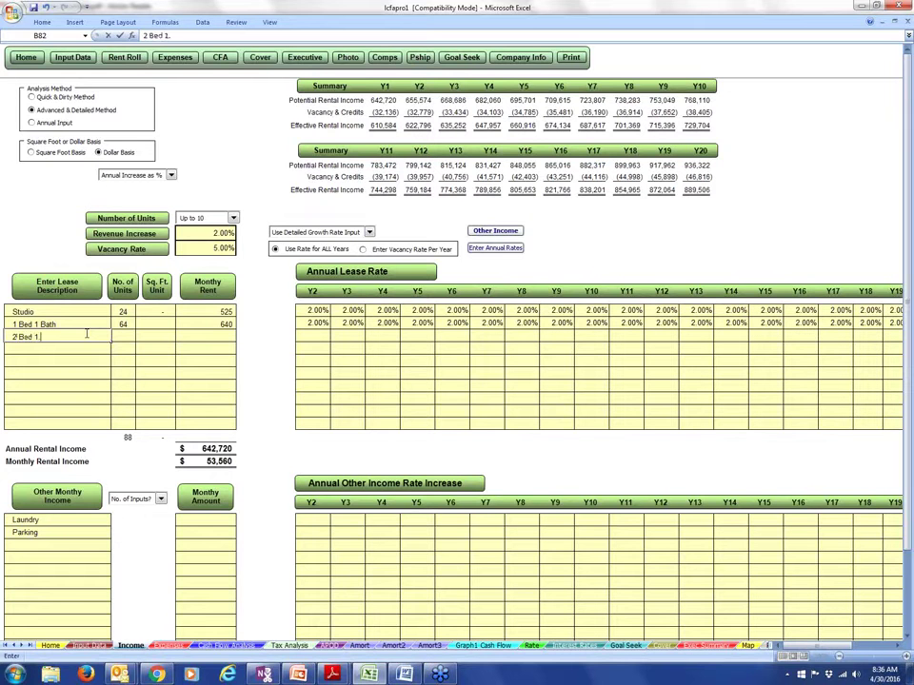
{"action": "type", "text": "5 Bath"}
{"action": "key", "text": "Tab"}
{"action": "type", "text": "36"}
{"action": "key", "text": "Tab"}
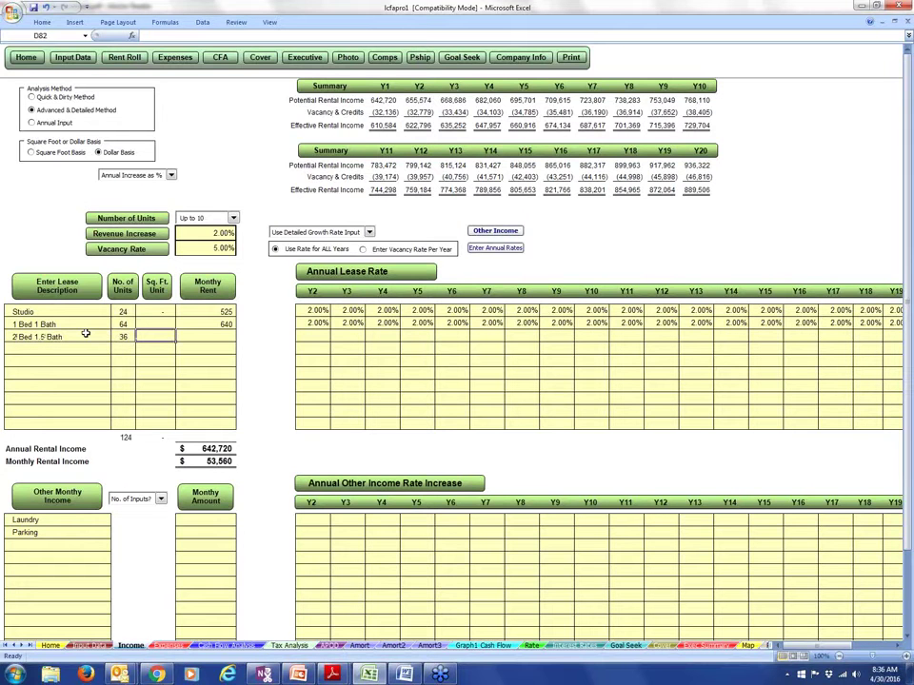
{"action": "key", "text": "Tab"}
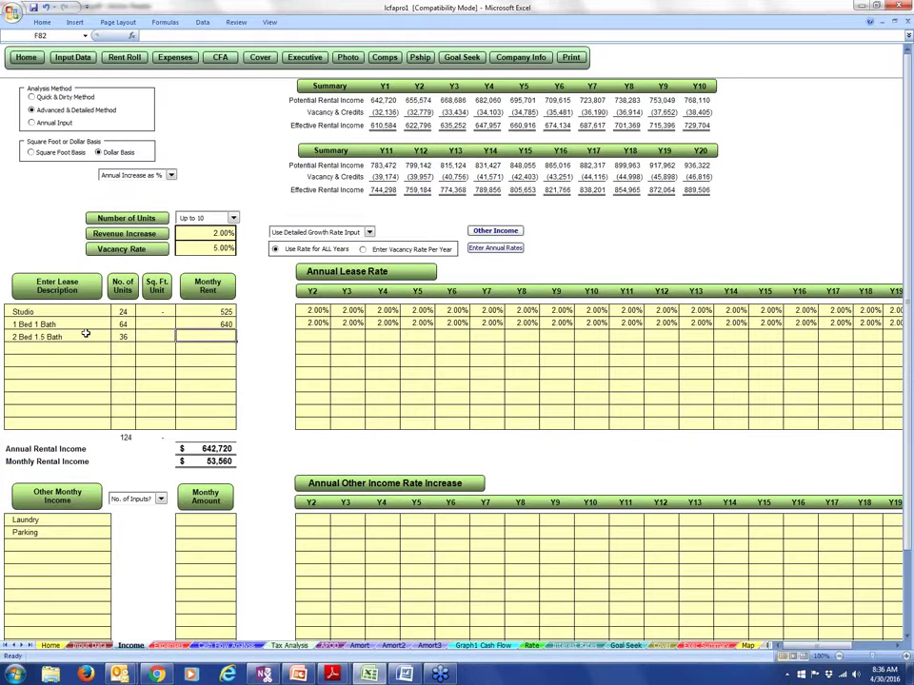
{"action": "type", "text": "795"}
{"action": "key", "text": "Return"}
{"action": "key", "text": "Tab"}
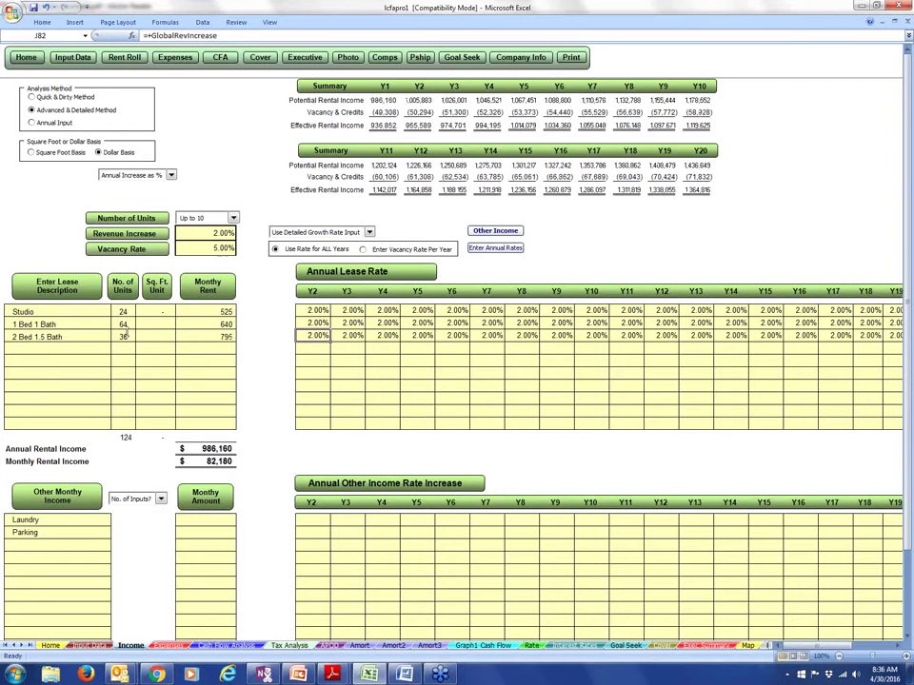
{"action": "left_click", "coordinate": [383, 100]}
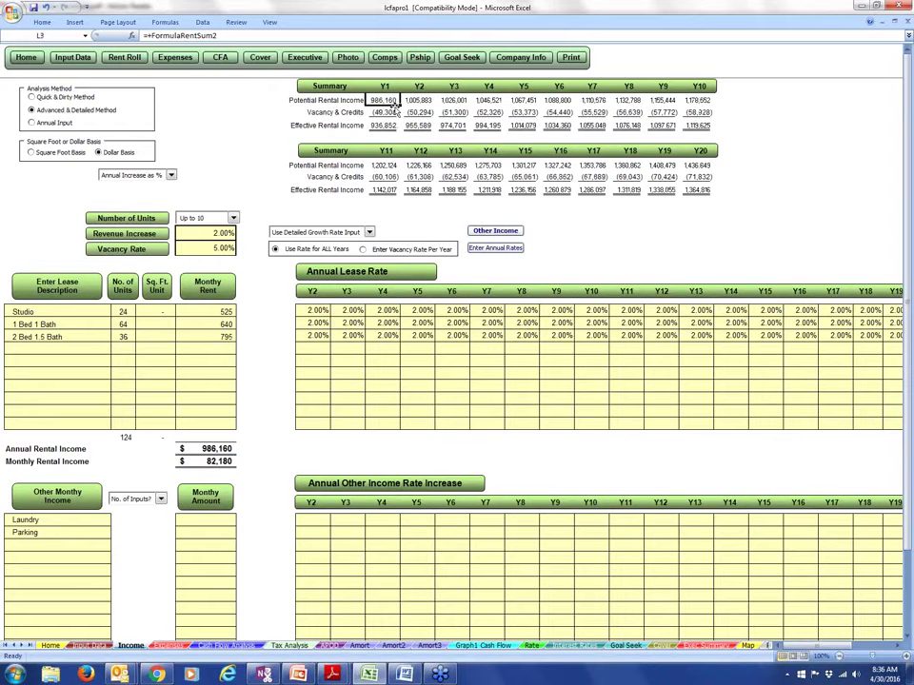
{"action": "left_click", "coordinate": [221, 247]}
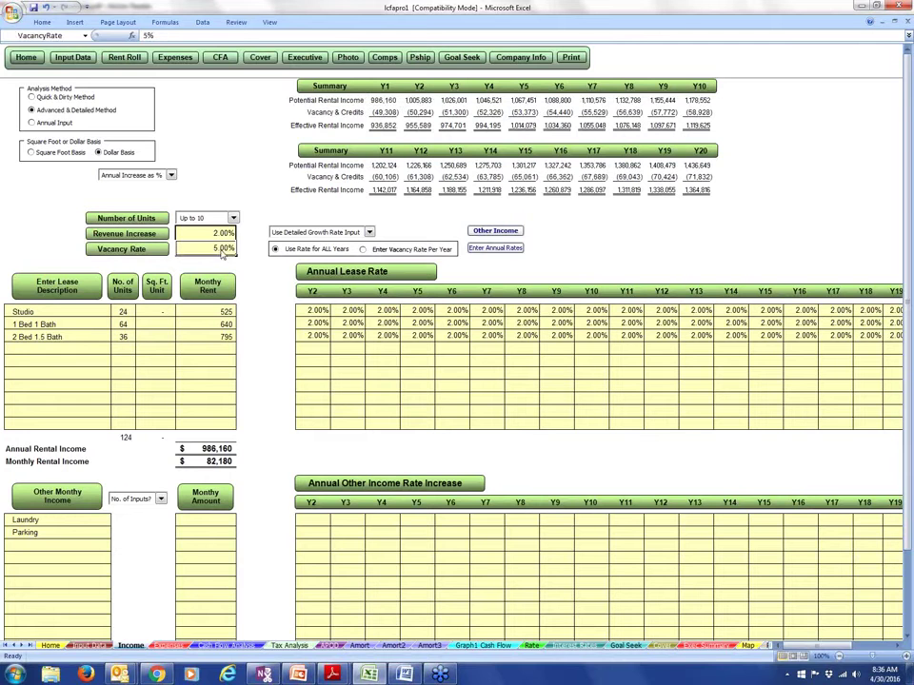
{"action": "left_click", "coordinate": [391, 124]}
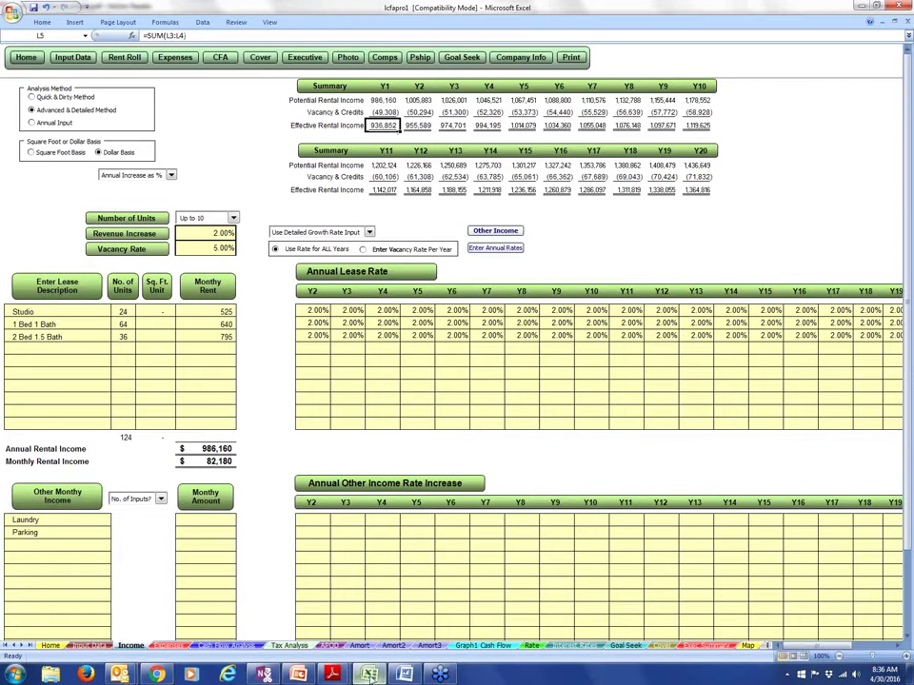
{"action": "mouse_move", "coordinate": [348, 676]}
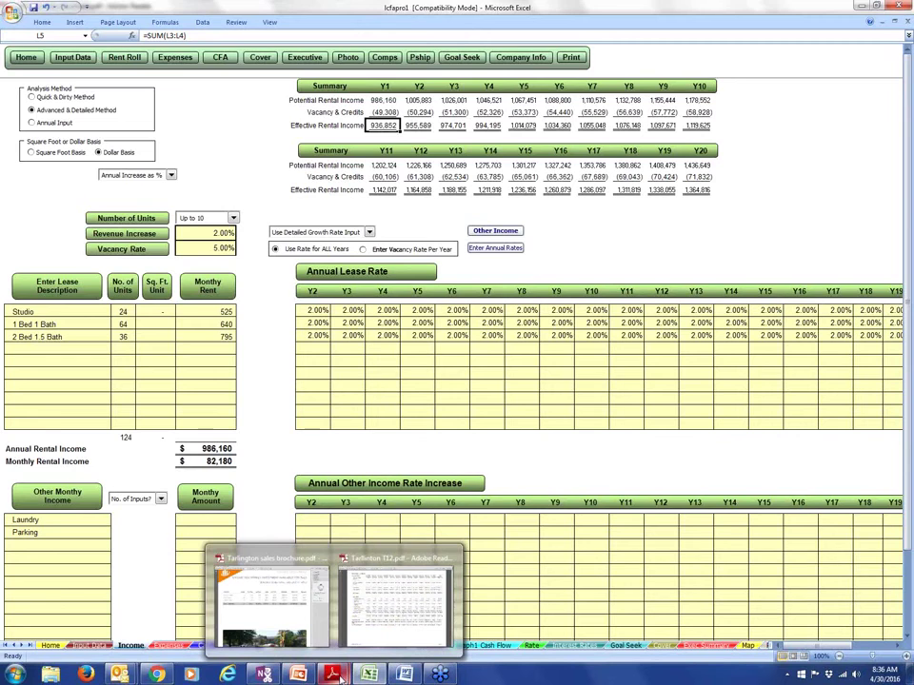
- Switch to the sales brochure and select the $76,420.00 minimum rent total
{"action": "left_click", "coordinate": [301, 634]}
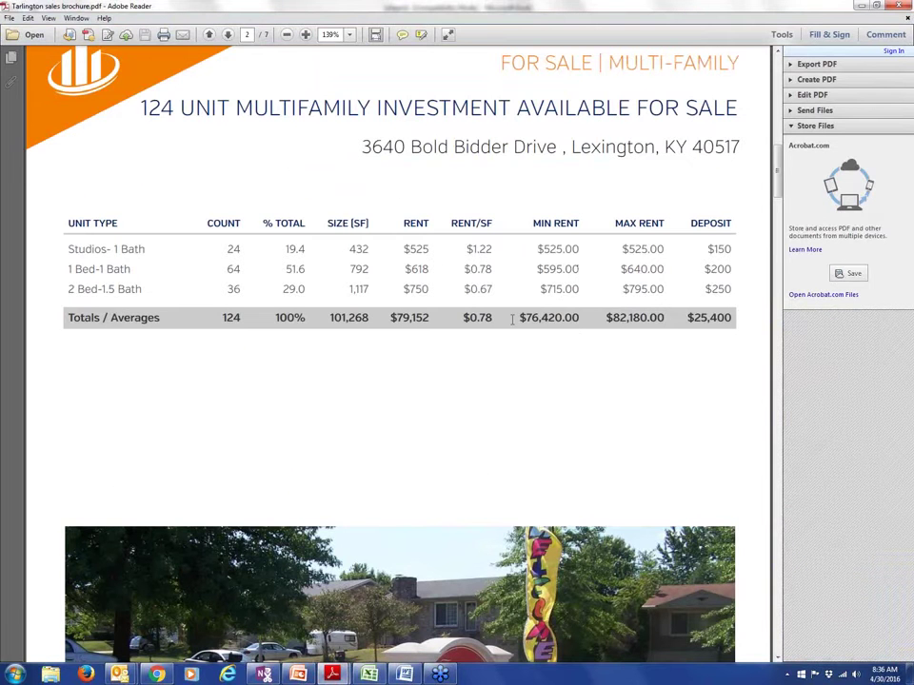
{"action": "left_click_drag", "start_coordinate": [518, 317], "coordinate": [580, 317]}
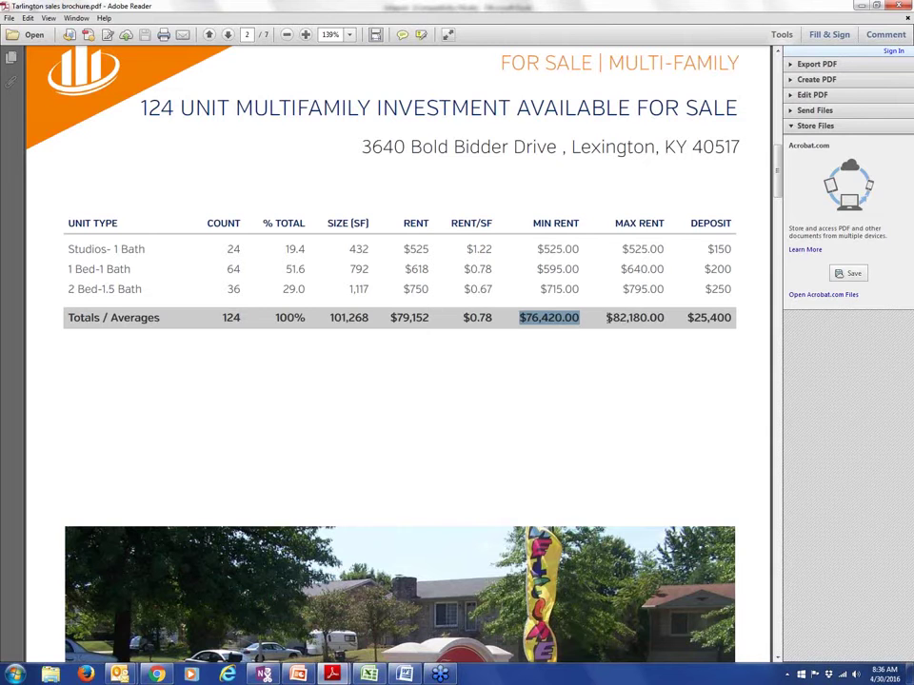
- Select the $82,180.00 and $76,420.00 rent totals, then check Excel's Y1 potential rental income
{"action": "left_click_drag", "start_coordinate": [605, 316], "coordinate": [664, 317]}
{"action": "left_click_drag", "start_coordinate": [518, 317], "coordinate": [577, 322]}
{"action": "left_click", "coordinate": [371, 675]}
{"action": "left_click", "coordinate": [385, 100]}
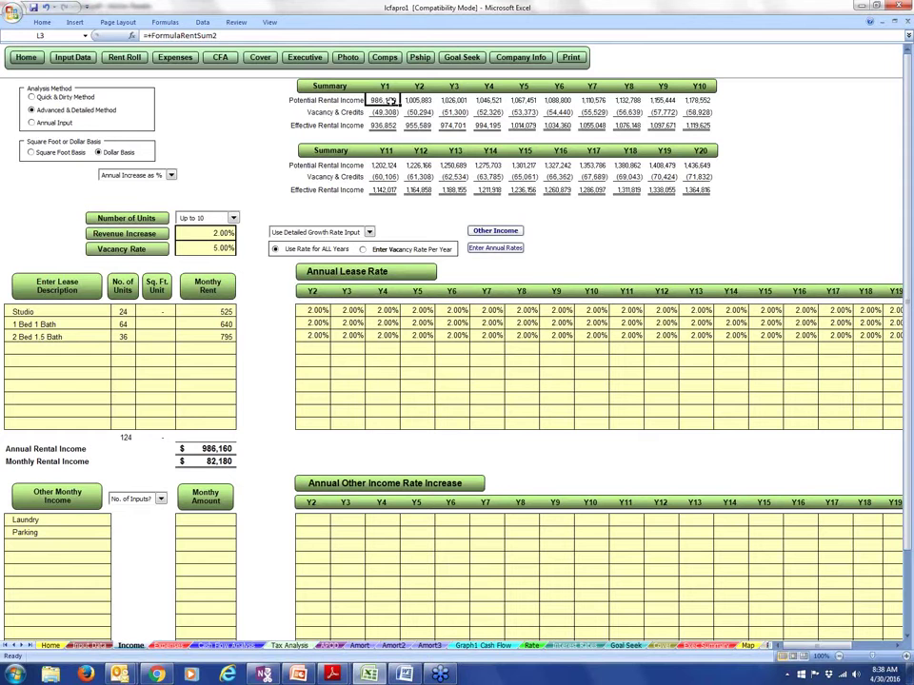
{"action": "left_click", "coordinate": [388, 127]}
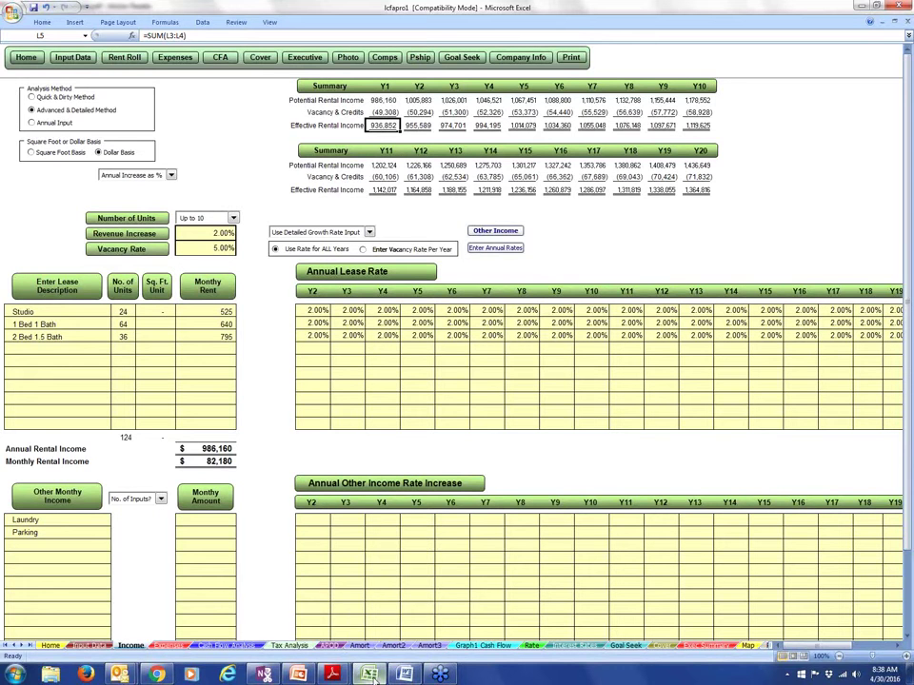
{"action": "mouse_move", "coordinate": [371, 674]}
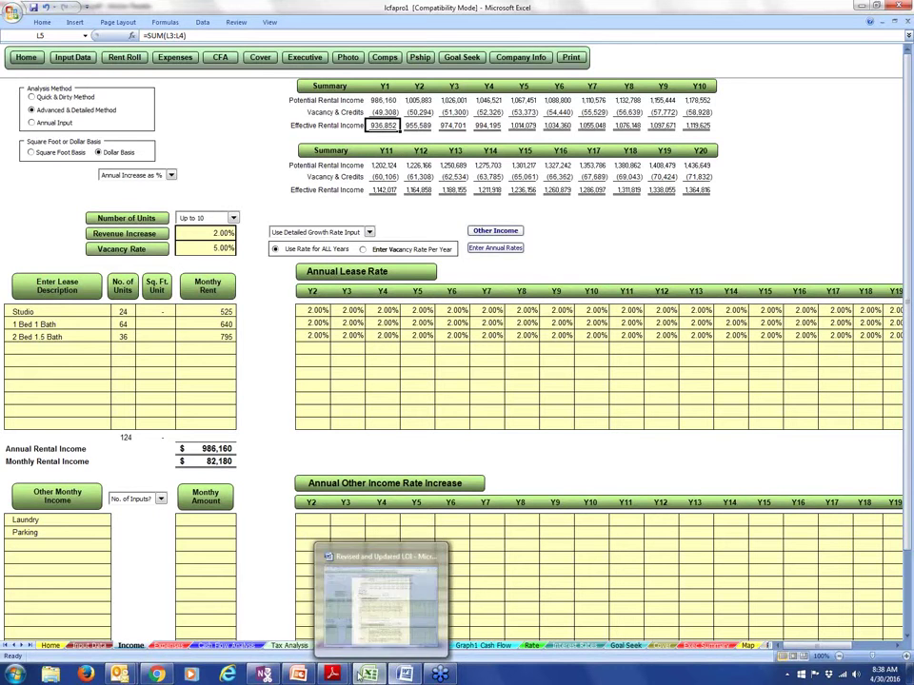
- Bring up the T12 cash flow statement and mark its 812,596.84 annual rent income total
{"action": "left_click", "coordinate": [398, 597]}
{"action": "scroll", "coordinate": [399, 597], "scroll_direction": "up", "scroll_amount": 15}
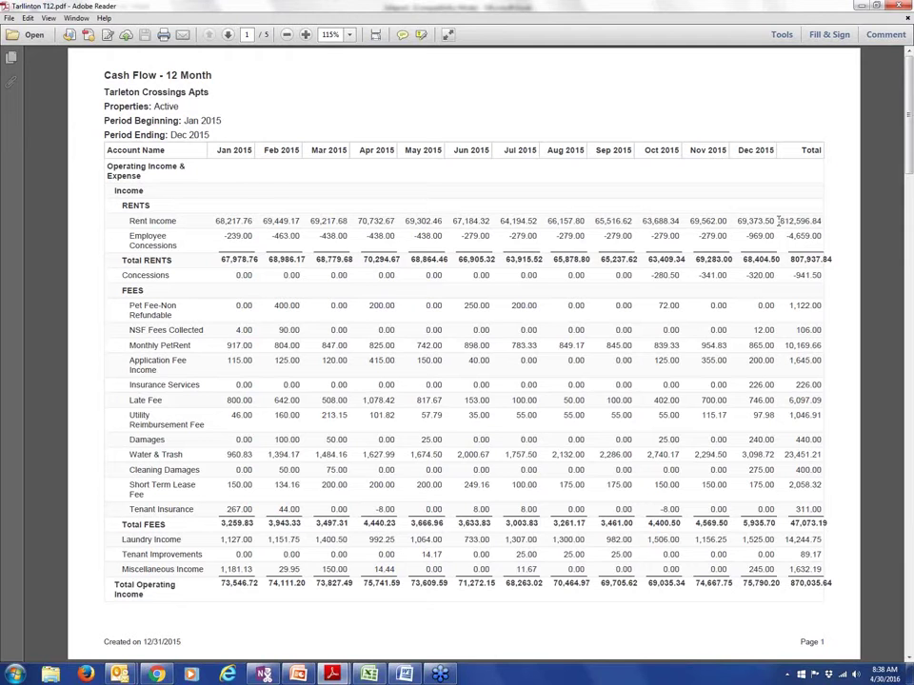
{"action": "left_click_drag", "start_coordinate": [779, 221], "coordinate": [826, 221]}
{"action": "scroll", "coordinate": [478, 186], "scroll_direction": "down", "scroll_amount": 2}
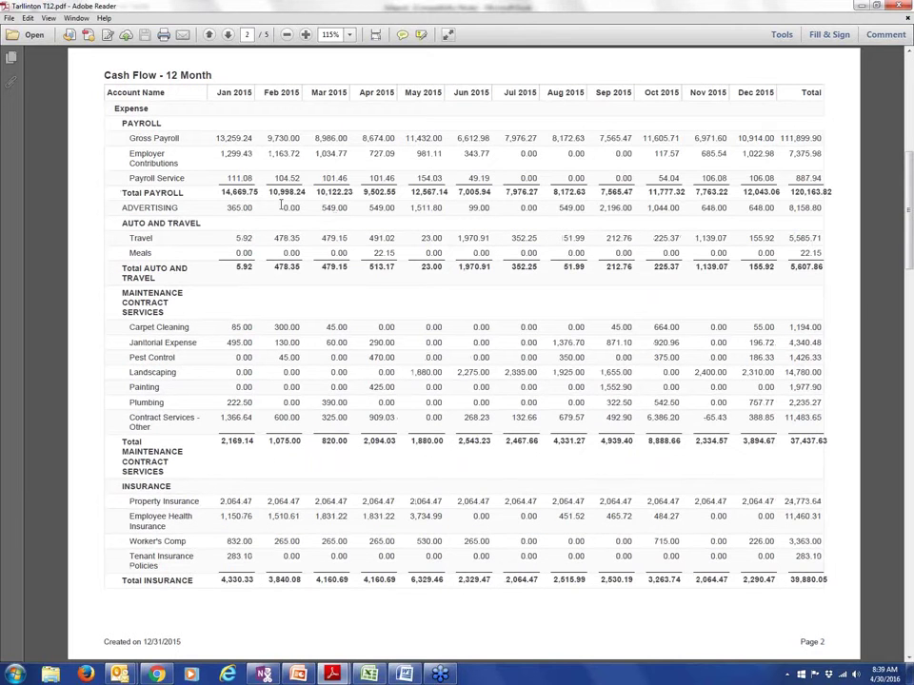
{"action": "scroll", "coordinate": [295, 208], "scroll_direction": "up", "scroll_amount": 2}
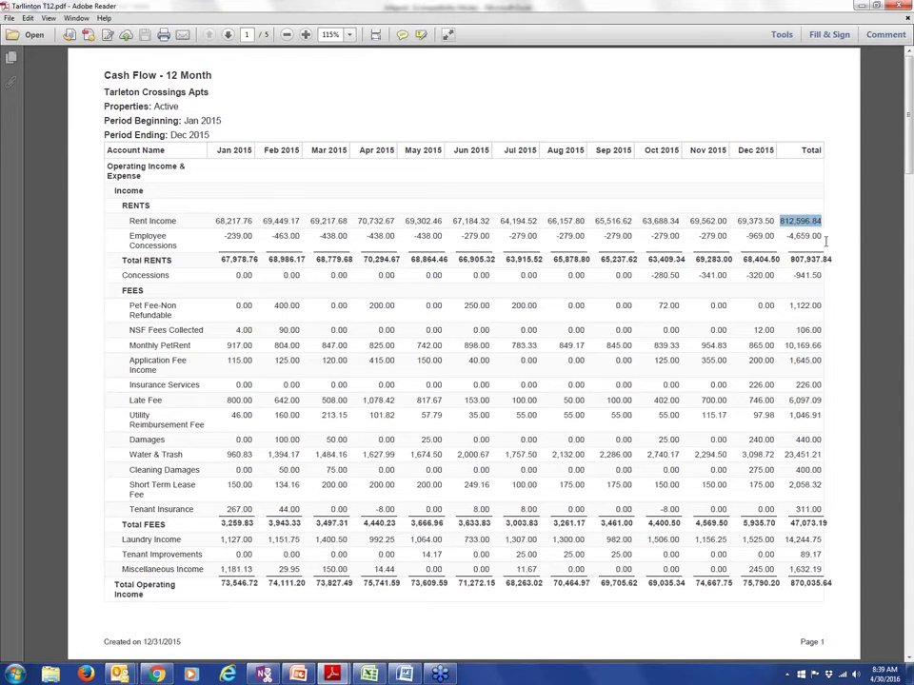
- Clear the marking, check the workbook's Y1 potential rental income formula, then return to the T12
{"action": "left_click", "coordinate": [796, 259]}
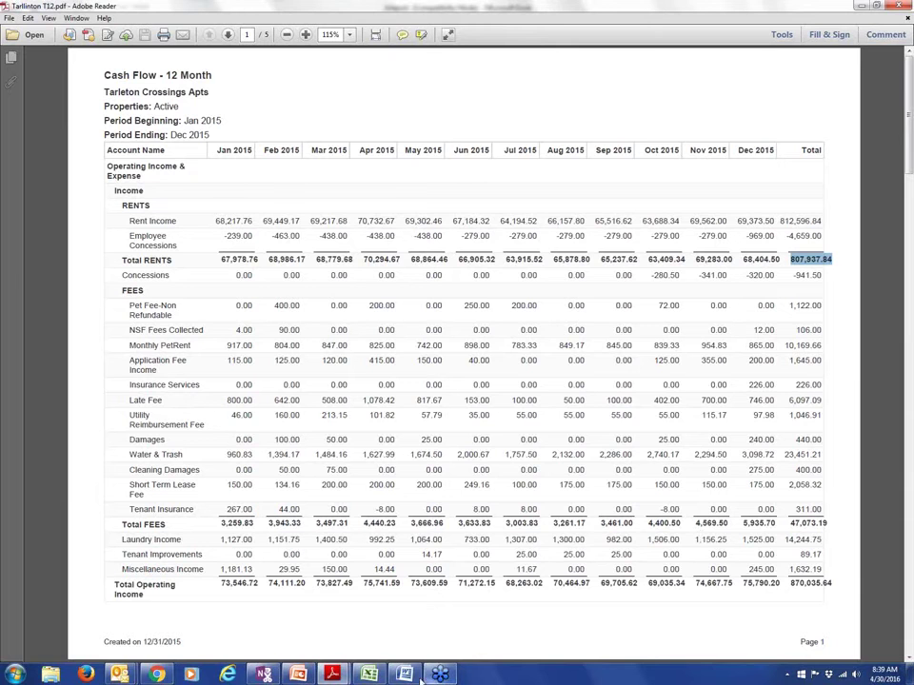
{"action": "left_click", "coordinate": [369, 674]}
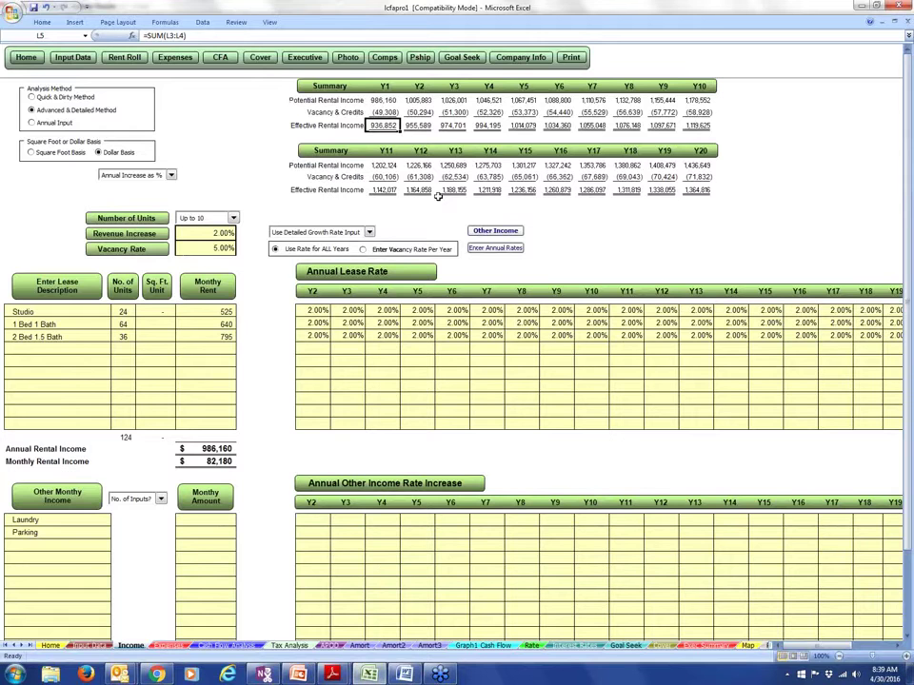
{"action": "left_click", "coordinate": [385, 101]}
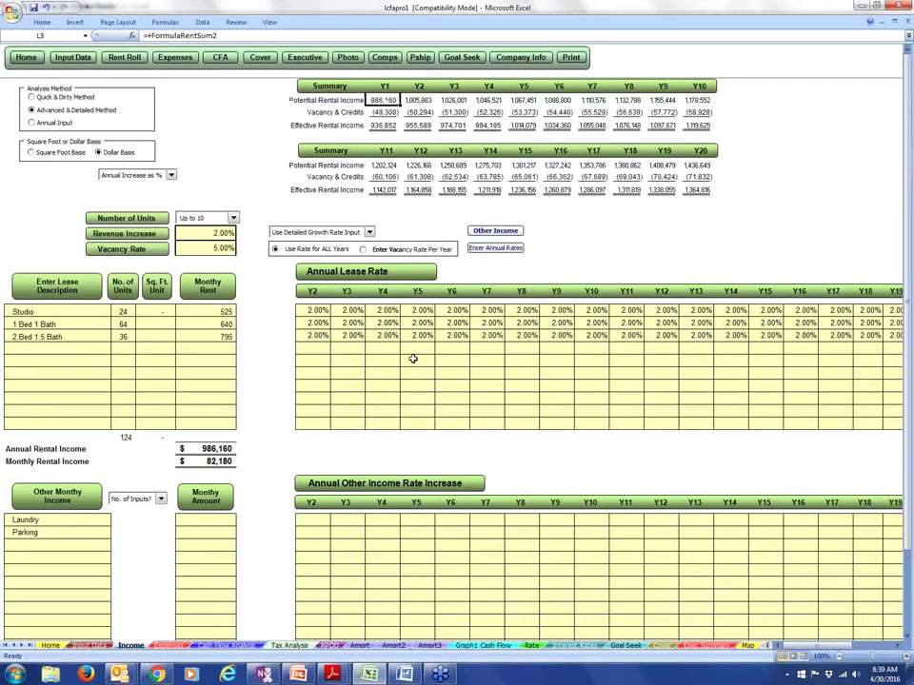
{"action": "mouse_move", "coordinate": [331, 674]}
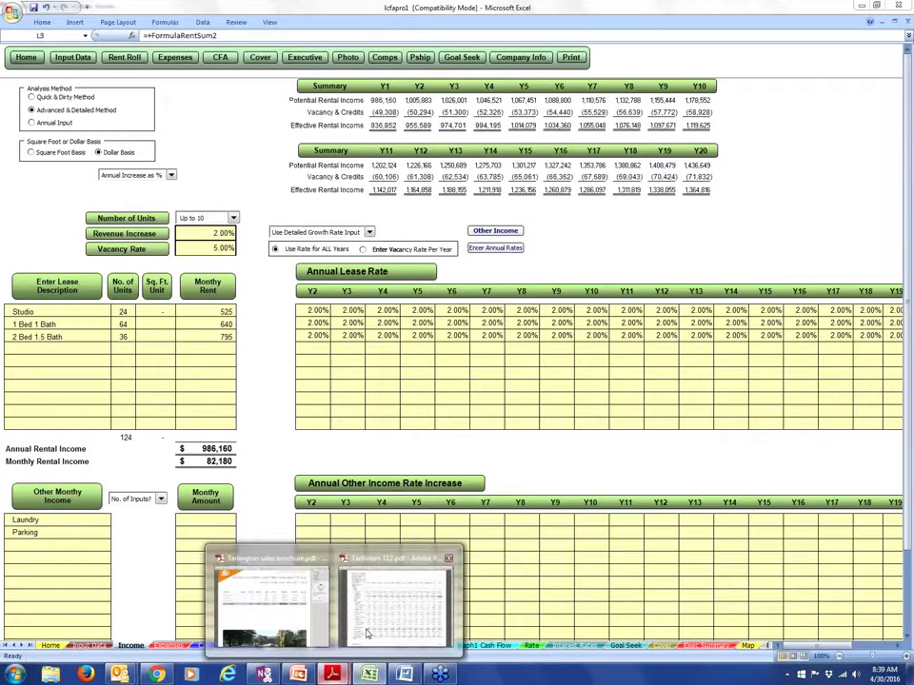
{"action": "left_click", "coordinate": [371, 632]}
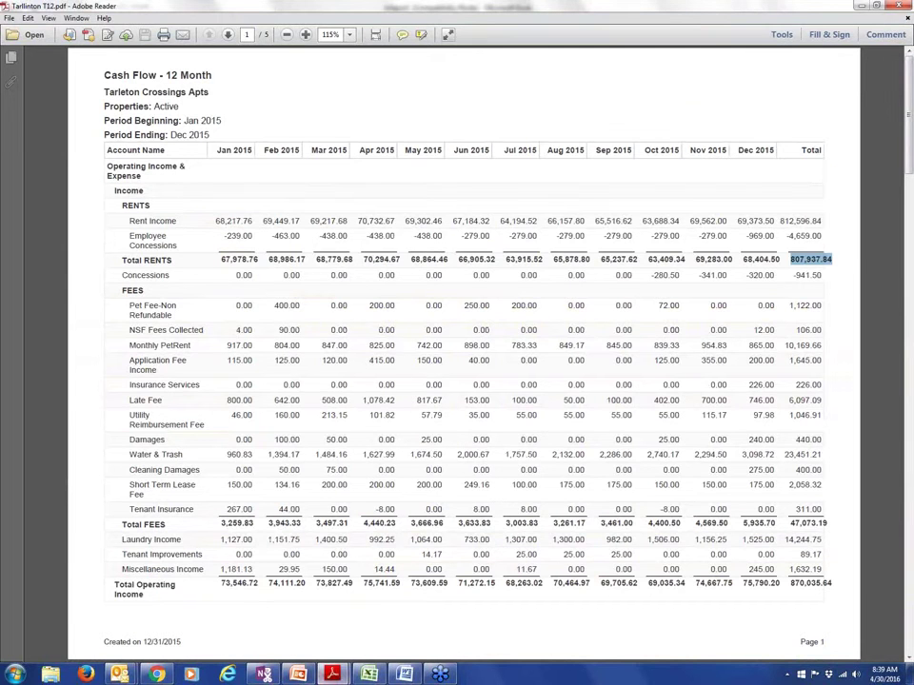
- On the Income sheet, review the 5.00% vacancy rate and the 936,852 Y1 effective rental income
{"action": "mouse_move", "coordinate": [345, 657]}
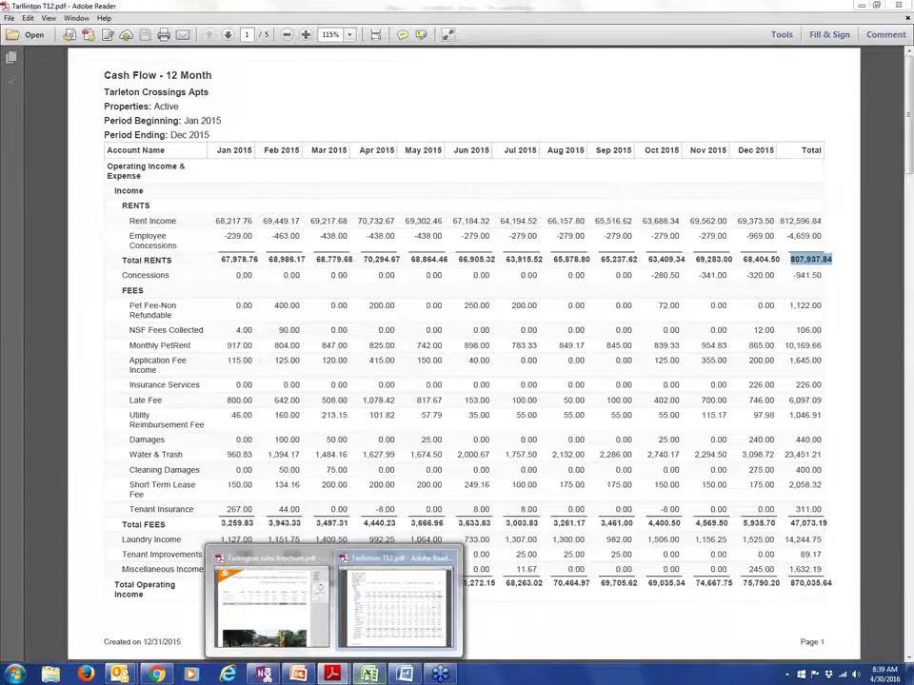
{"action": "left_click", "coordinate": [402, 609]}
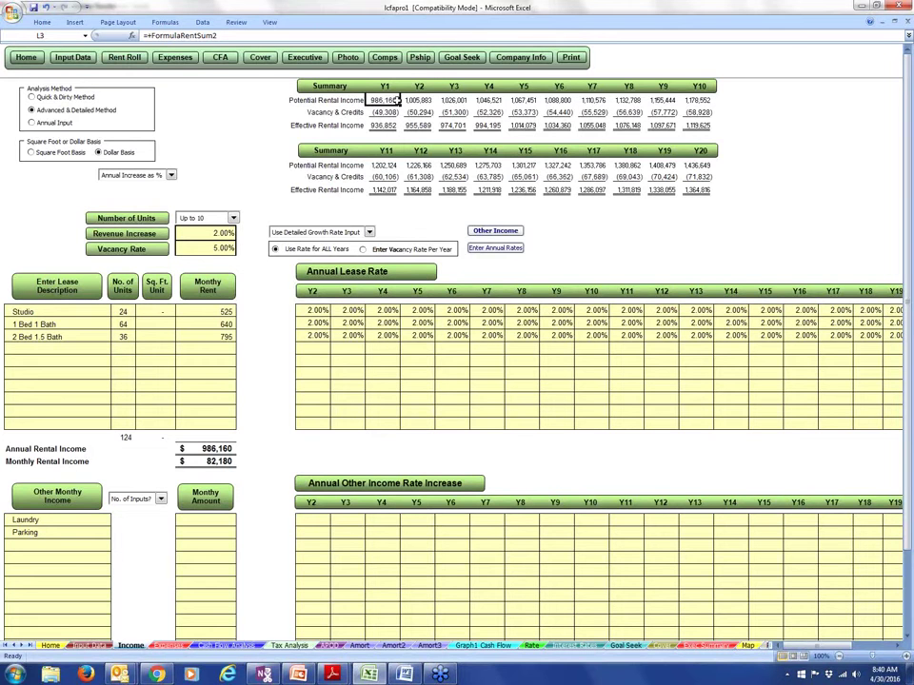
{"action": "key", "text": "Down"}
{"action": "key", "text": "Down"}
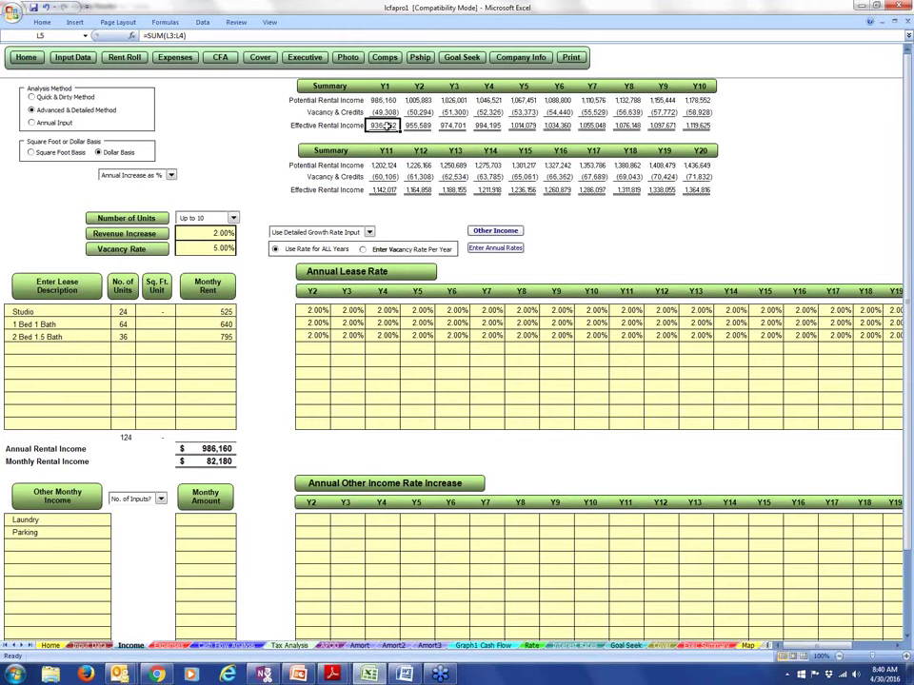
{"action": "left_click", "coordinate": [205, 248]}
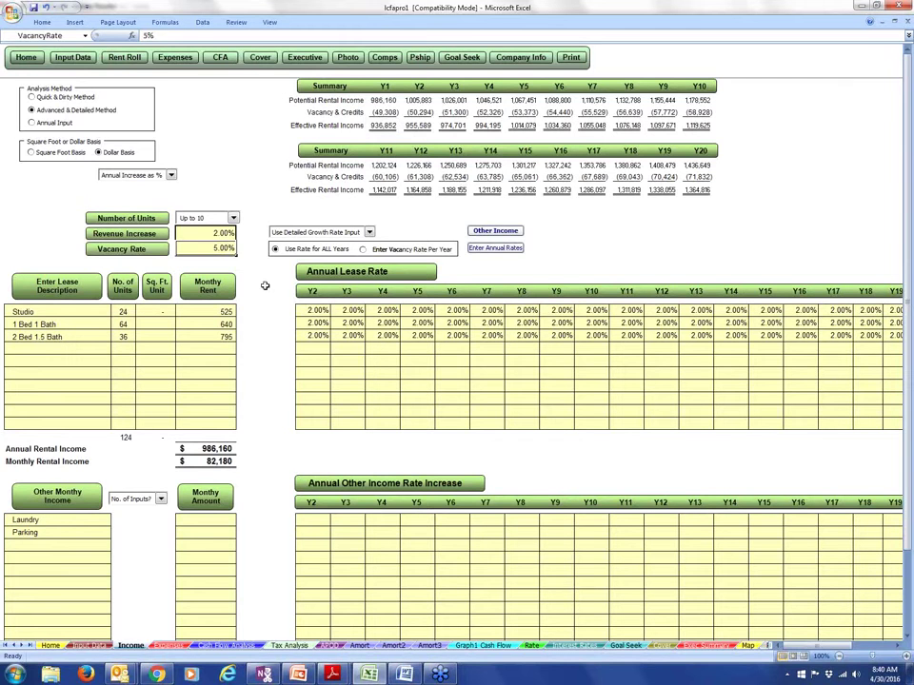
{"action": "left_click", "coordinate": [390, 125]}
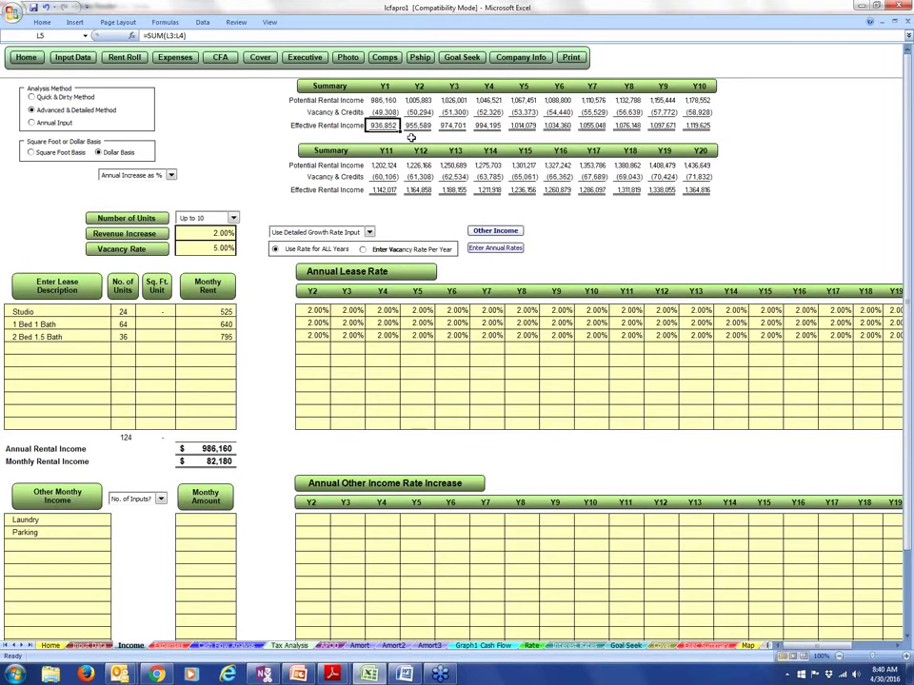
- Try vacancy rates of 20%, 15% and 17%, settling on 18% for Y1 effective rental income of 808,651
{"action": "left_click", "coordinate": [226, 247]}
{"action": "type", "text": "20"}
{"action": "key", "text": "Return"}
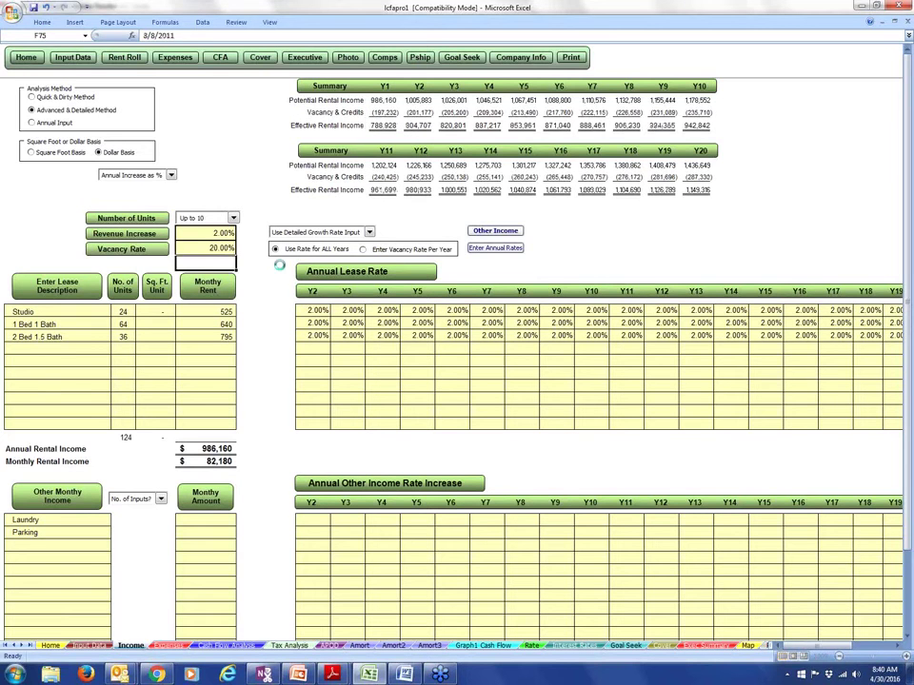
{"action": "left_click", "coordinate": [203, 247]}
{"action": "type", "text": "15"}
{"action": "key", "text": "Return"}
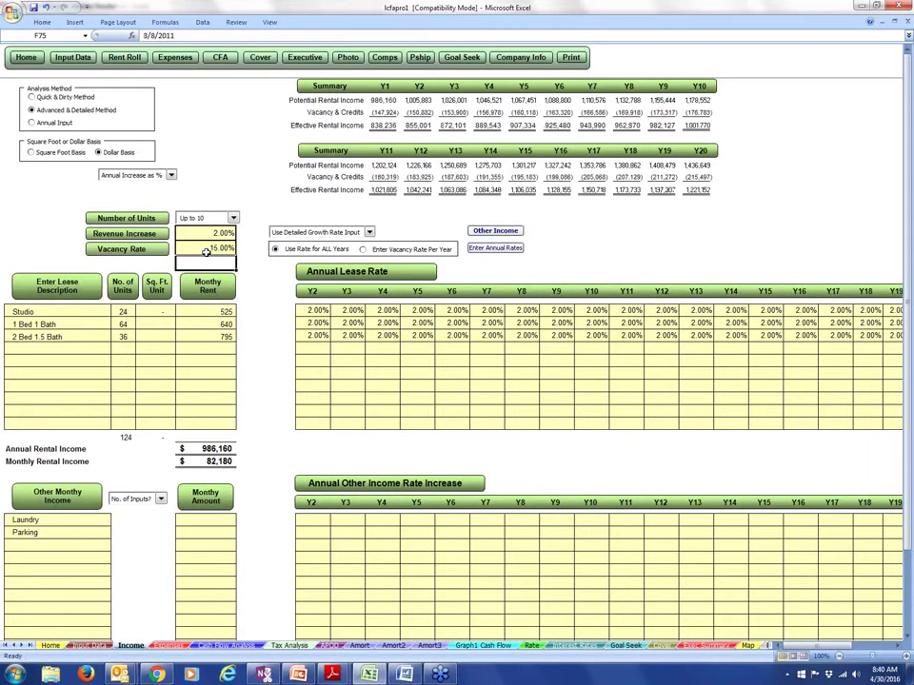
{"action": "left_click", "coordinate": [206, 249]}
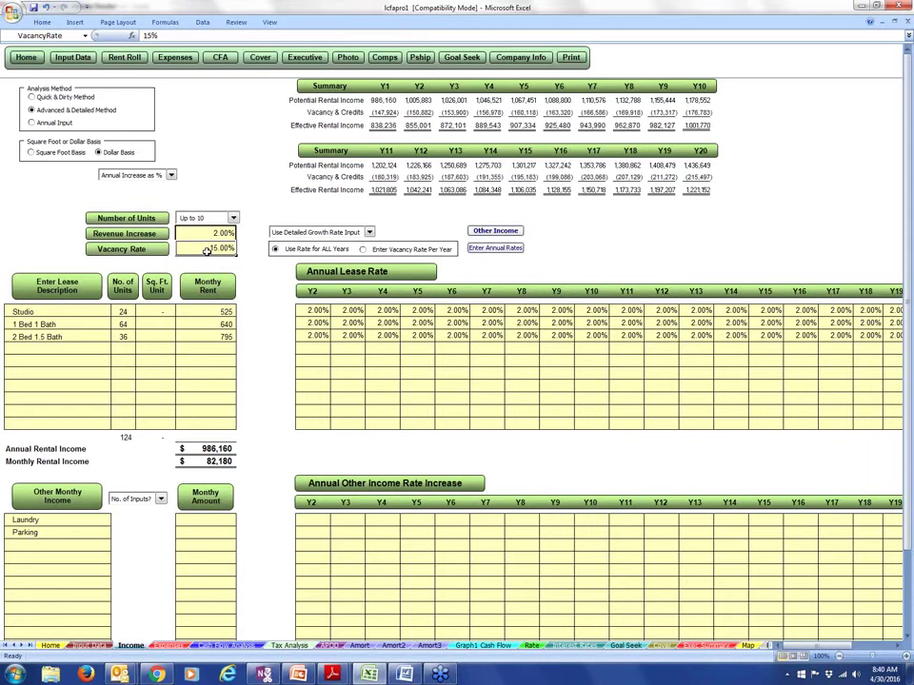
{"action": "type", "text": "17"}
{"action": "key", "text": "Return"}
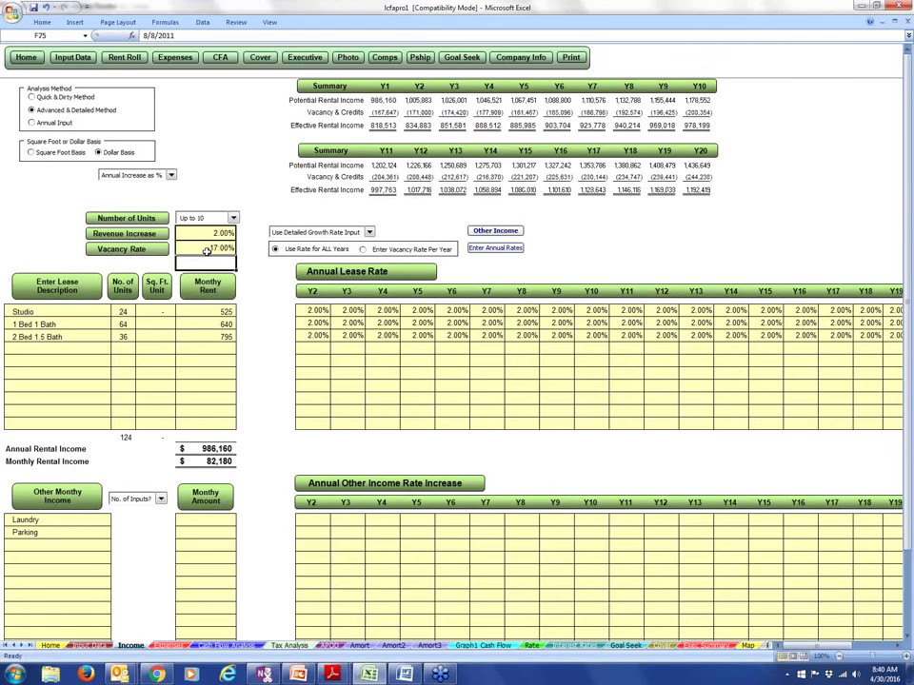
{"action": "left_click", "coordinate": [206, 250]}
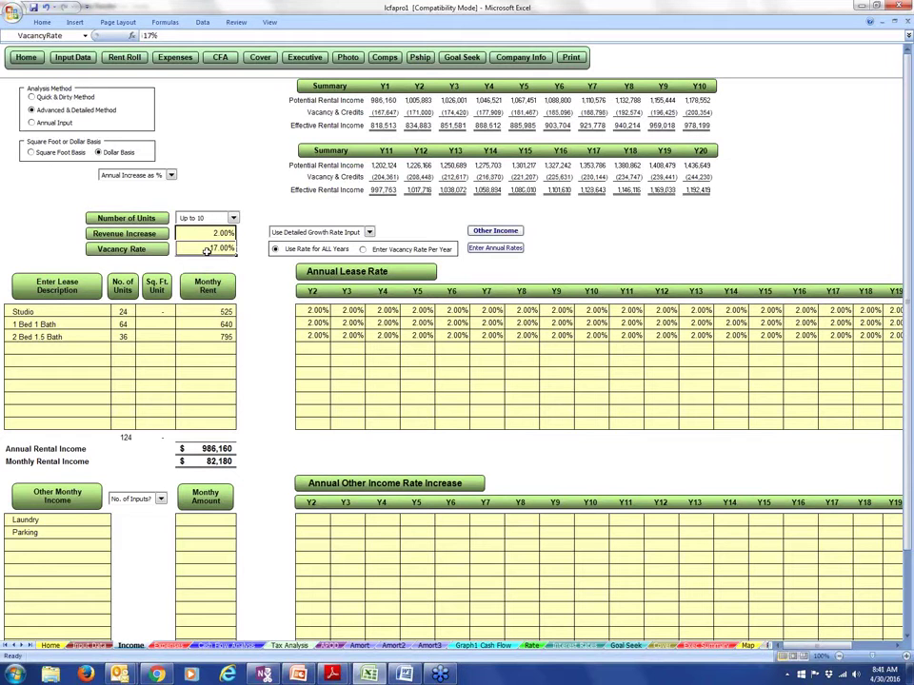
{"action": "type", "text": "18"}
{"action": "key", "text": "Return"}
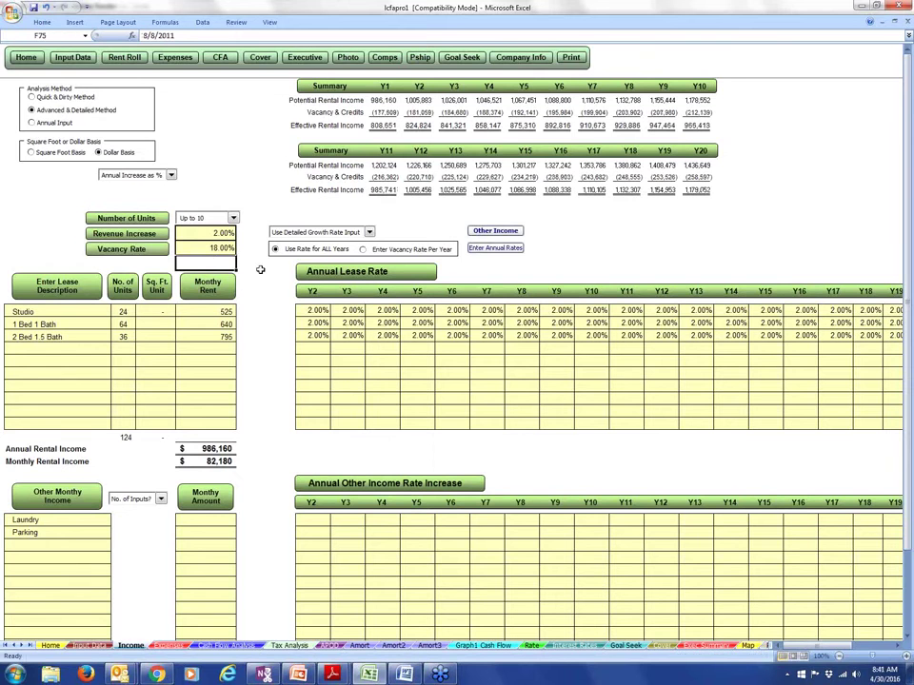
{"action": "left_click", "coordinate": [379, 127]}
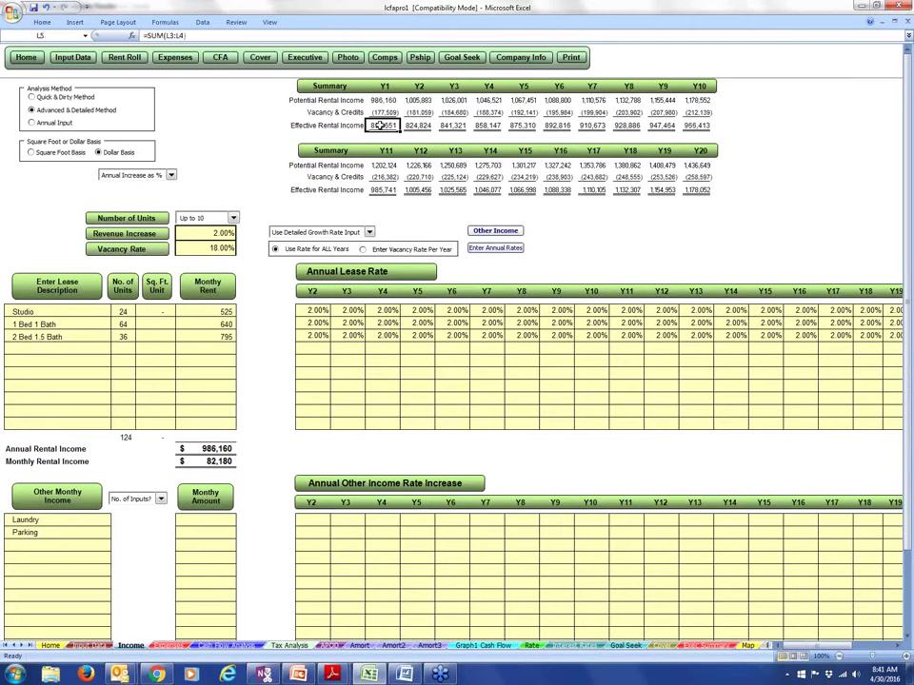
- Recheck the 18% vacancy rate input on the Income sheet
{"action": "left_click", "coordinate": [214, 248]}
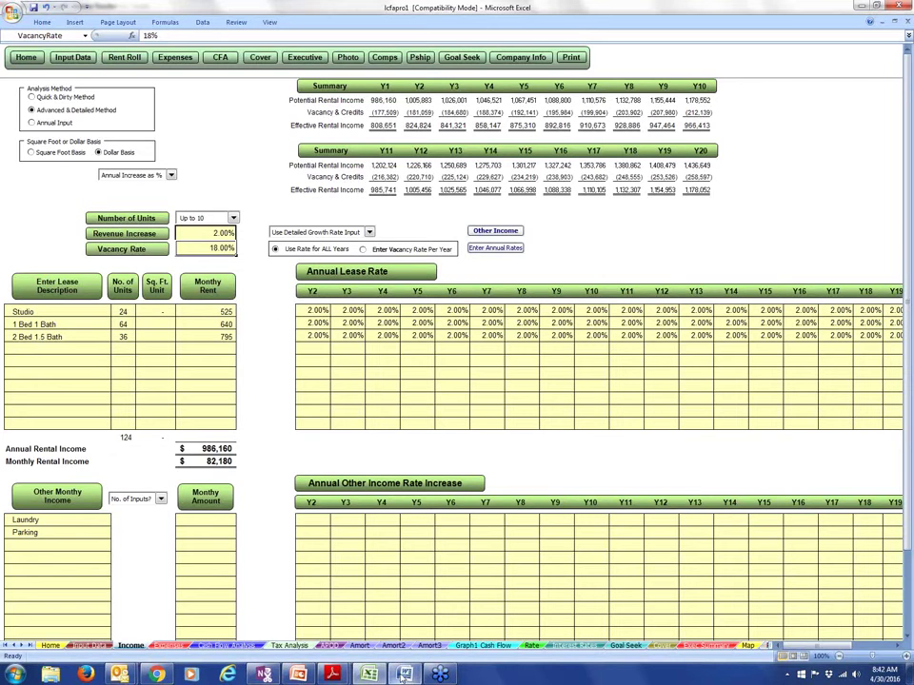
- In the T12 report, mark the NSF Fees, Late Fee, Water & Trash, Short Term Lease and Laundry totals
{"action": "mouse_move", "coordinate": [369, 673]}
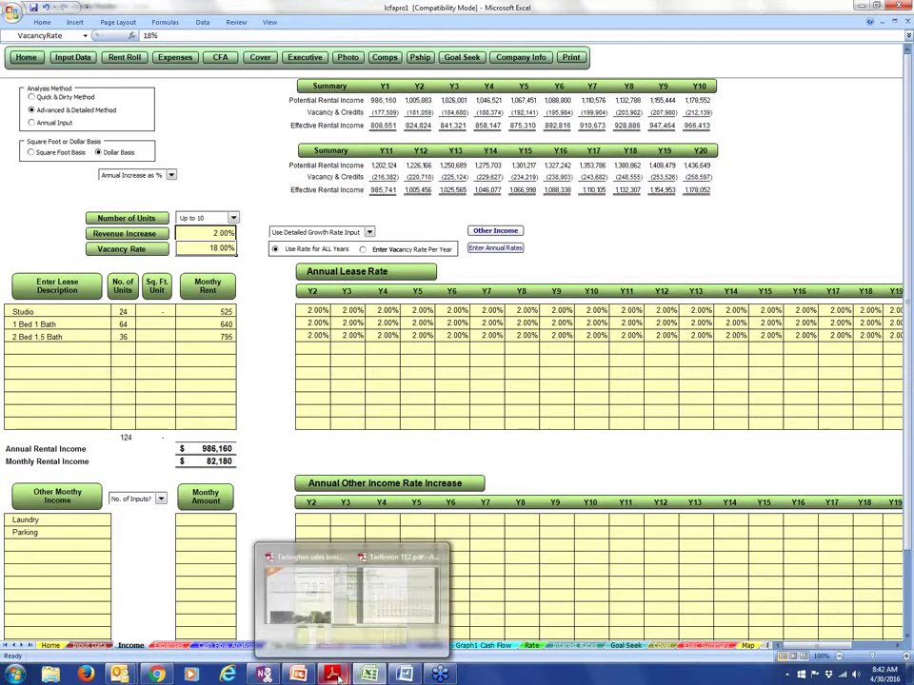
{"action": "left_click", "coordinate": [266, 581]}
{"action": "scroll", "coordinate": [293, 305], "scroll_direction": "down", "scroll_amount": 3}
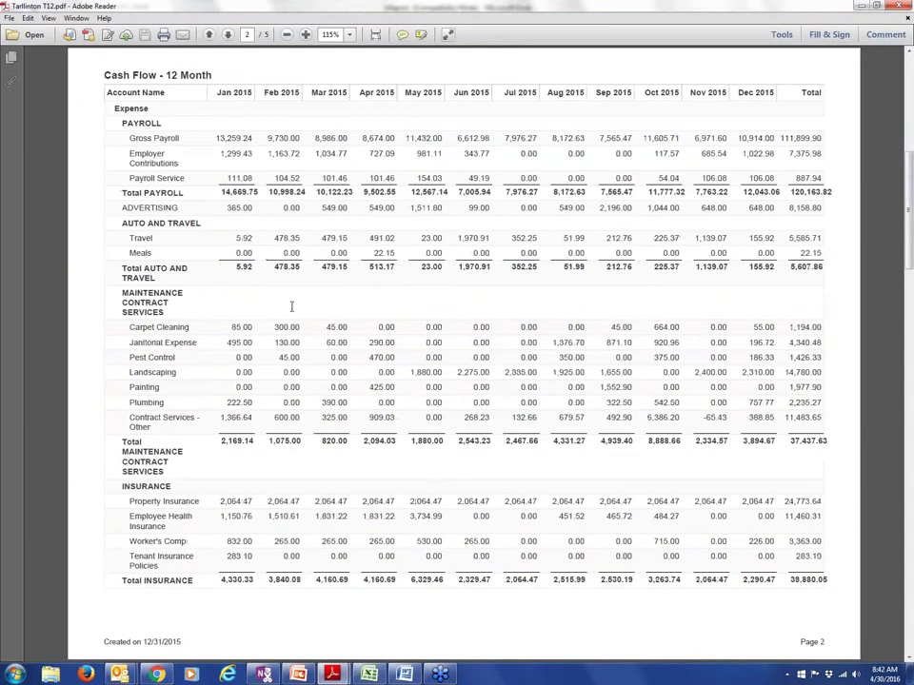
{"action": "scroll", "coordinate": [293, 307], "scroll_direction": "up", "scroll_amount": 3}
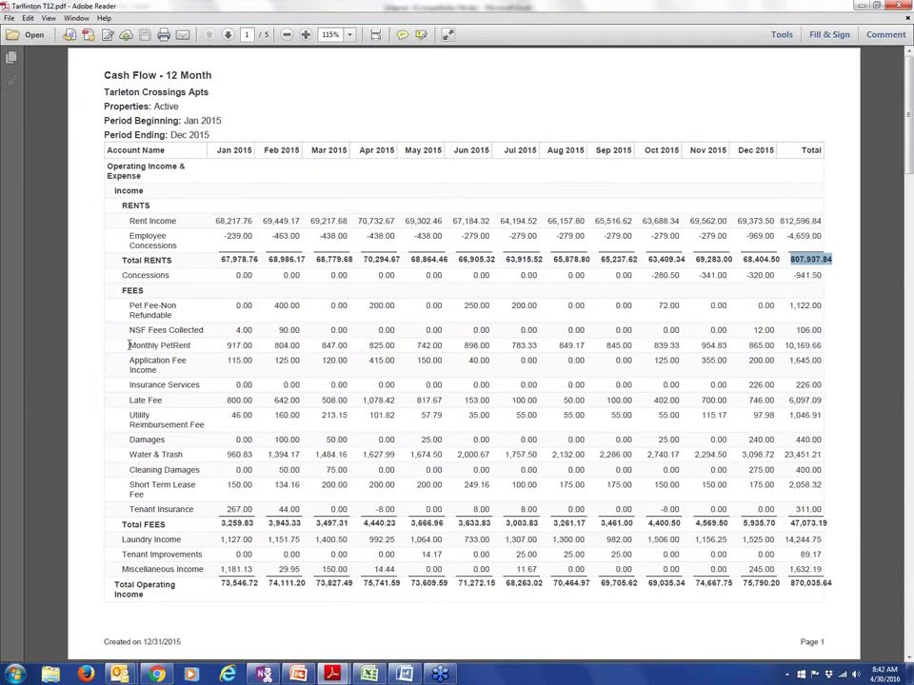
{"action": "left_click_drag", "start_coordinate": [202, 335], "coordinate": [832, 358]}
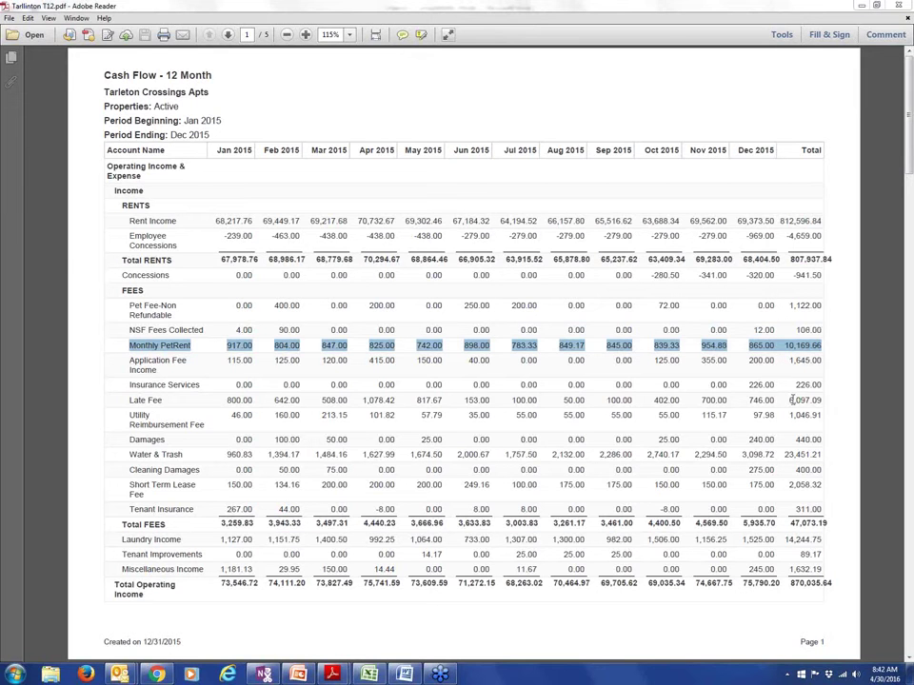
{"action": "left_click_drag", "start_coordinate": [789, 400], "coordinate": [822, 401]}
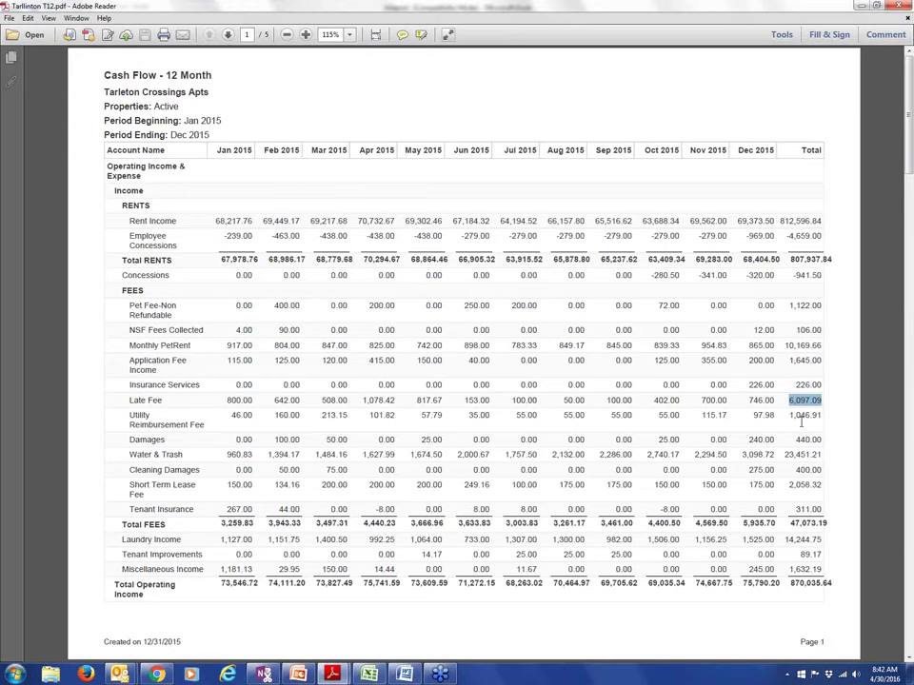
{"action": "left_click_drag", "start_coordinate": [784, 454], "coordinate": [826, 458]}
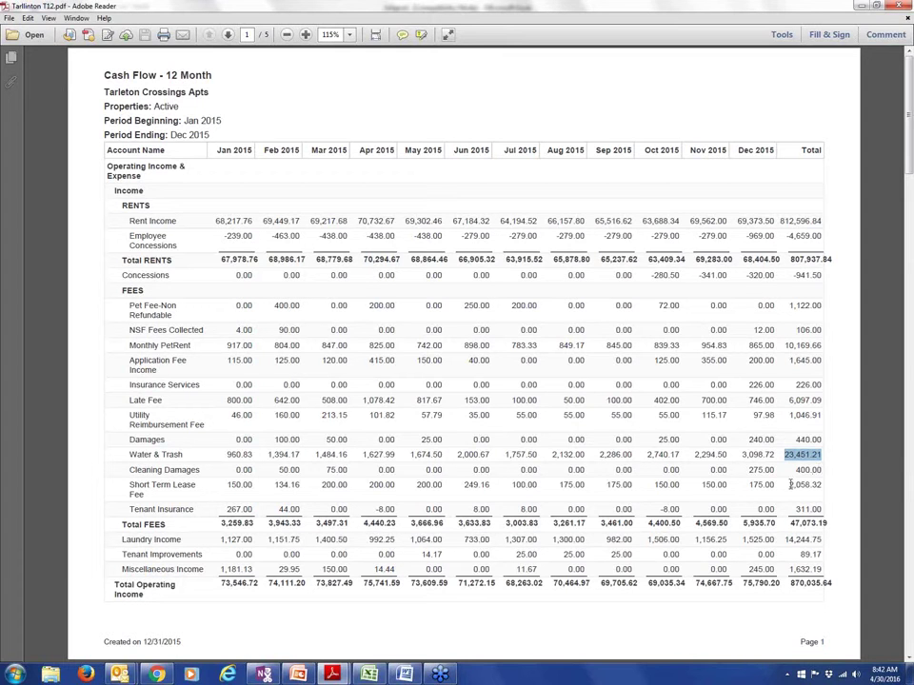
{"action": "left_click_drag", "start_coordinate": [789, 485], "coordinate": [822, 486]}
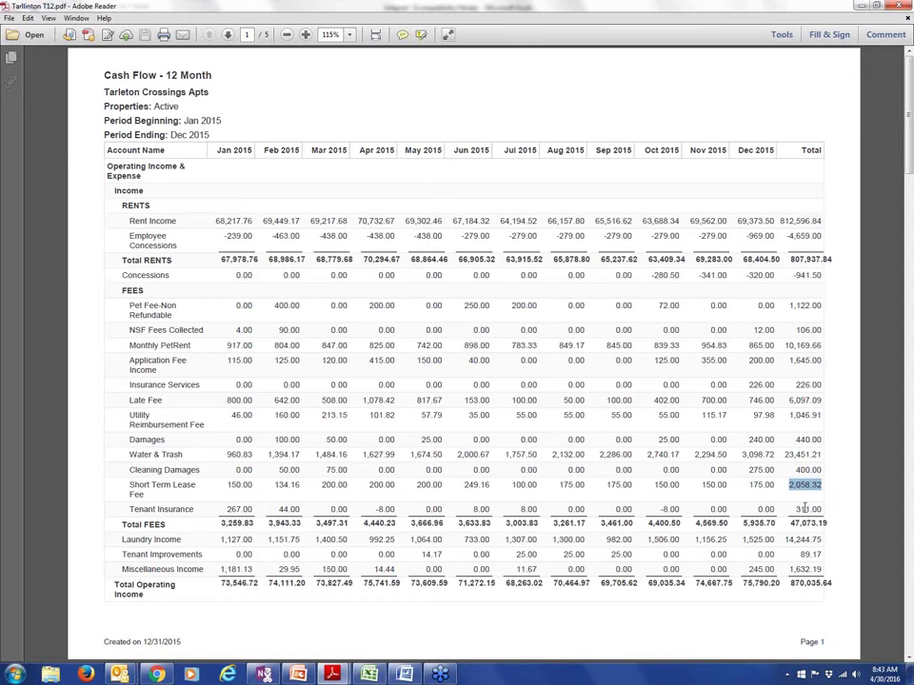
{"action": "left_click_drag", "start_coordinate": [787, 539], "coordinate": [824, 569]}
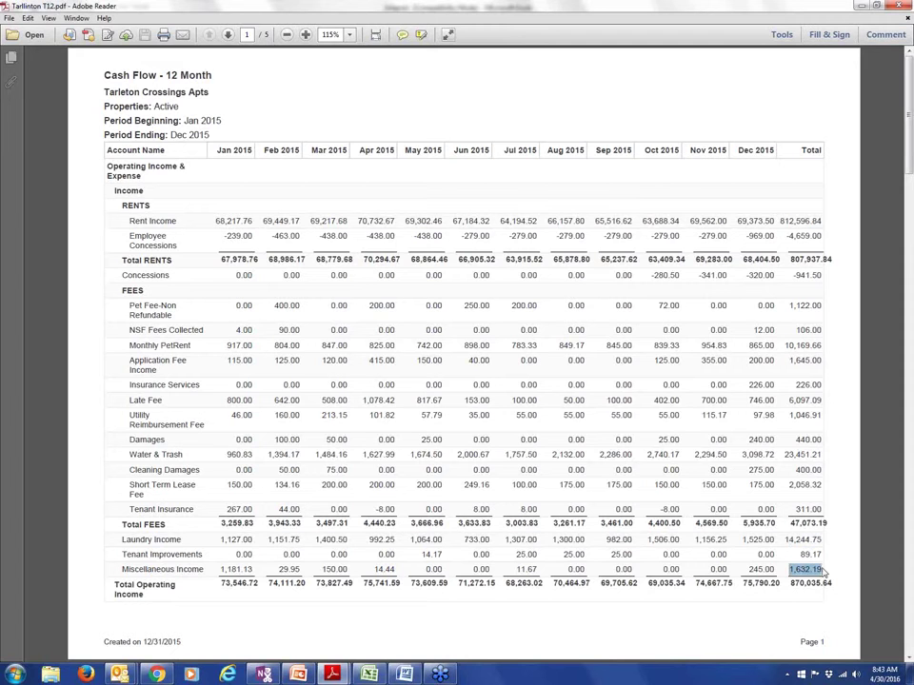
{"action": "scroll", "coordinate": [824, 569], "scroll_direction": "down", "scroll_amount": 3}
{"action": "scroll", "coordinate": [824, 572], "scroll_direction": "up", "scroll_amount": 3}
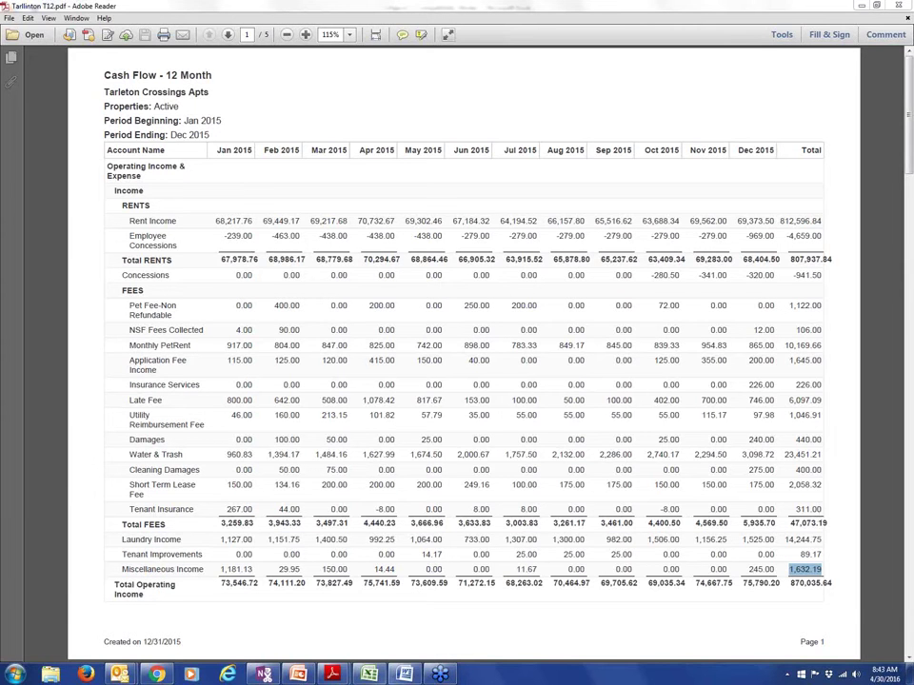
- Rename the Laundry line to Other Income at 5,100 monthly with 3 inputs
{"action": "left_click", "coordinate": [370, 674]}
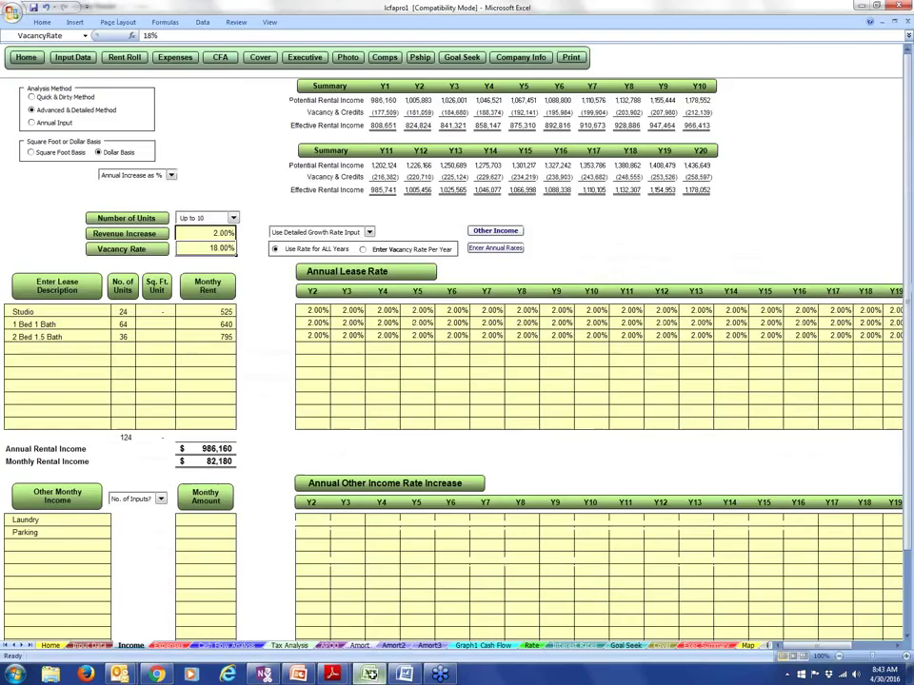
{"action": "left_click", "coordinate": [76, 523]}
{"action": "type", "text": "Other Income"}
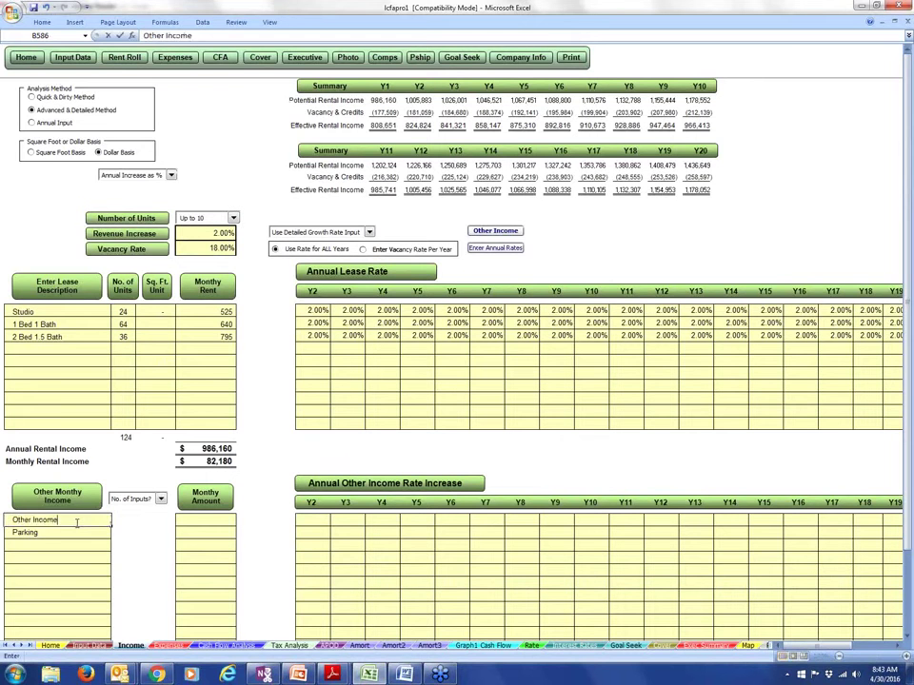
{"action": "key", "text": "Tab"}
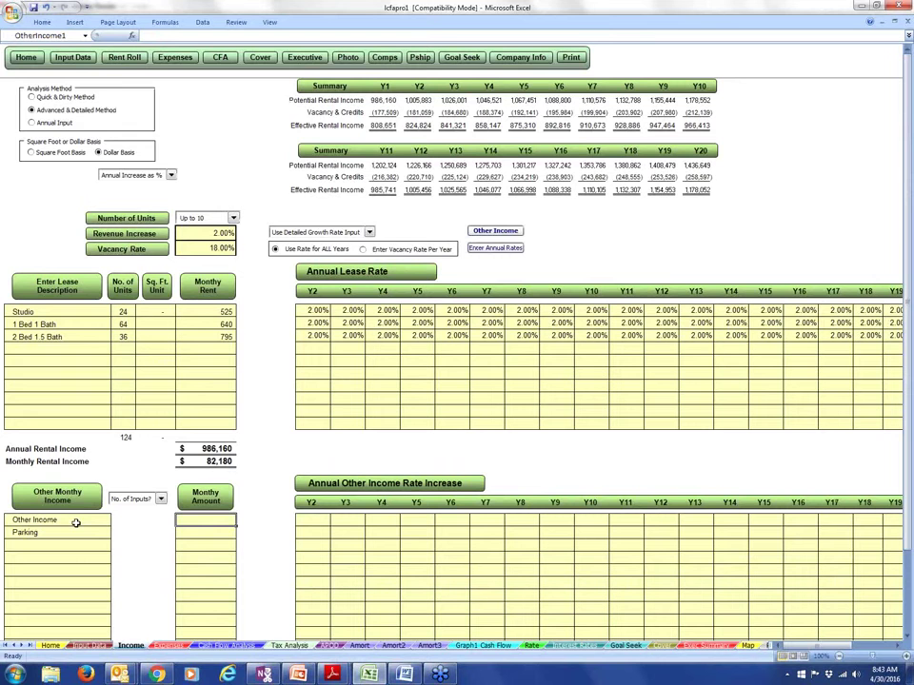
{"action": "type", "text": "5100"}
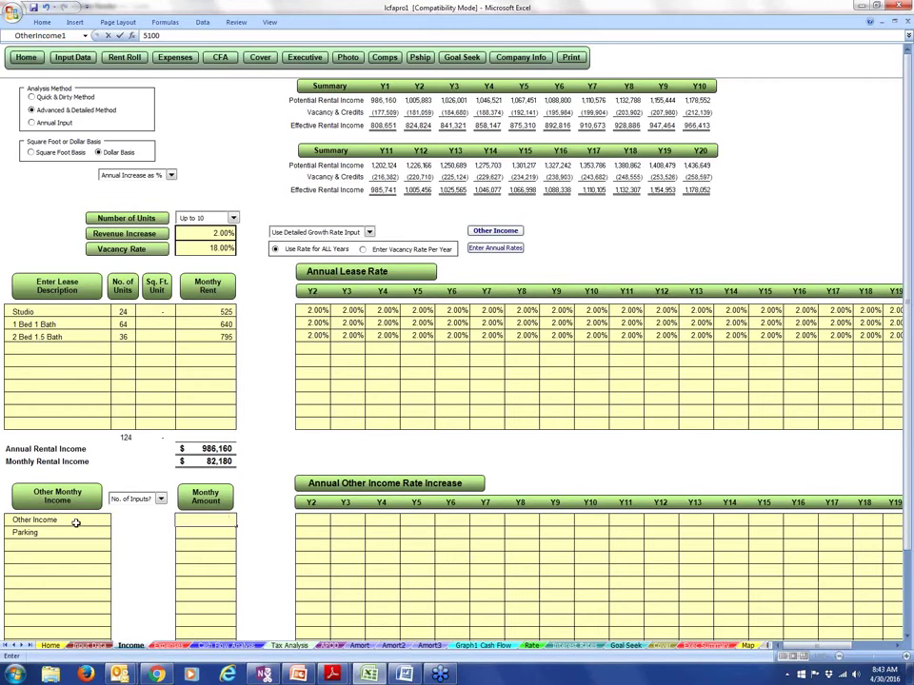
{"action": "key", "text": "Tab"}
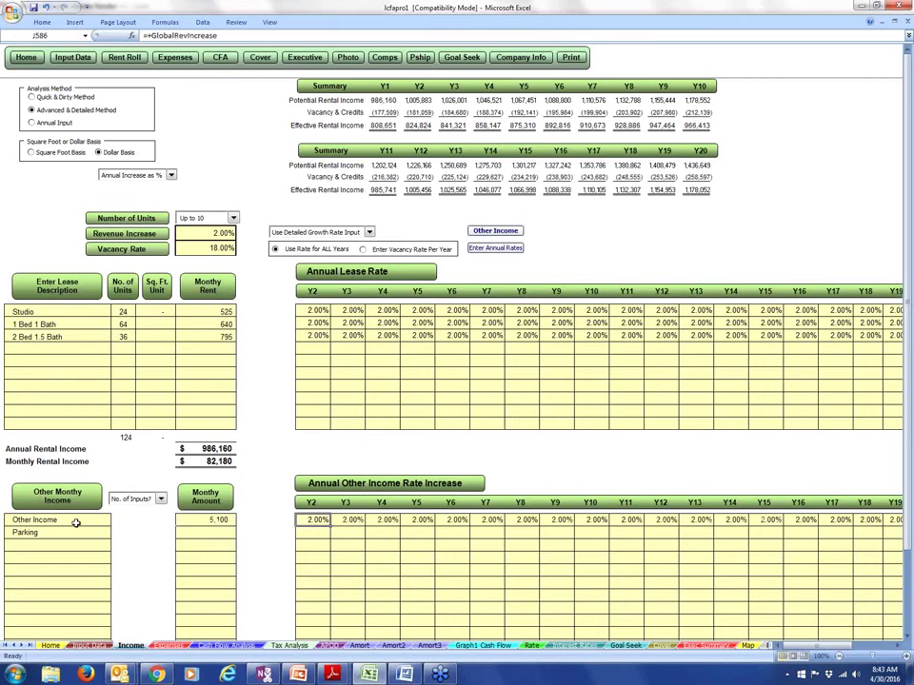
{"action": "left_click", "coordinate": [161, 498]}
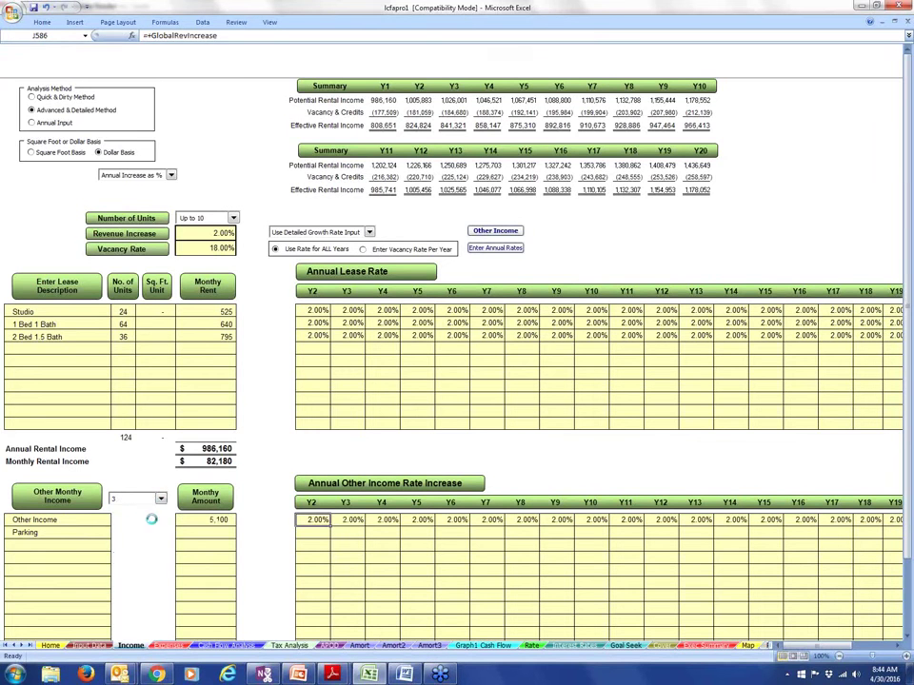
{"action": "left_click", "coordinate": [146, 517]}
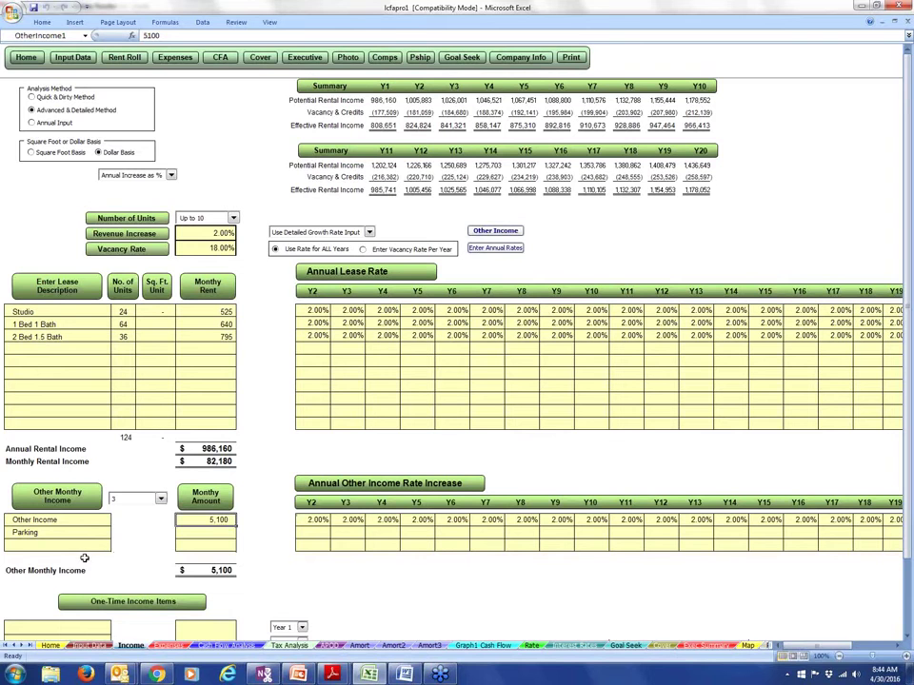
- Clear the Parking income line and confirm the 5,100 Other Income amount
{"action": "left_click", "coordinate": [46, 535]}
{"action": "key", "text": "BackSpace"}
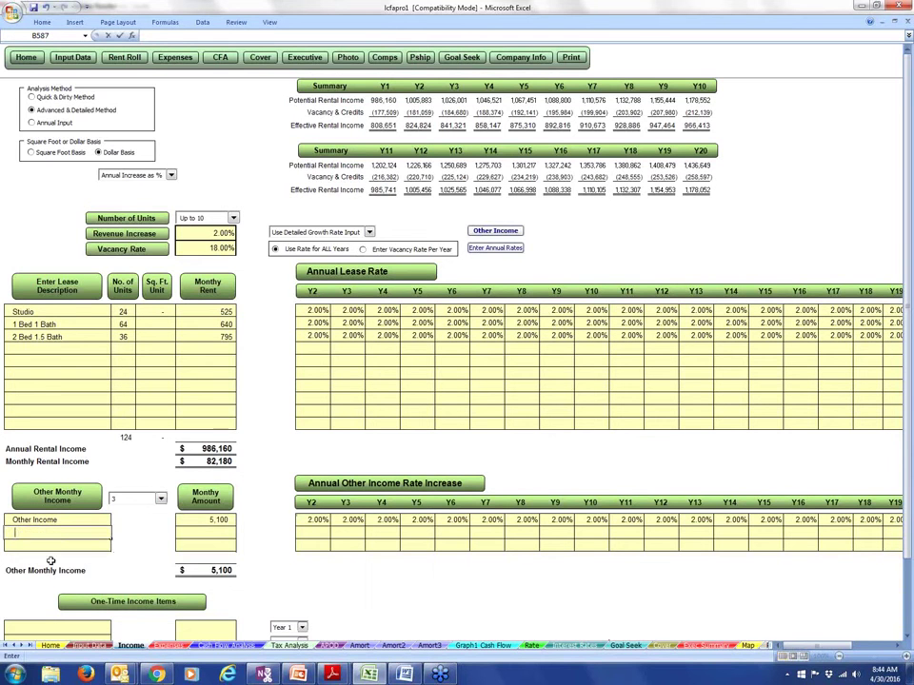
{"action": "key", "text": "Return"}
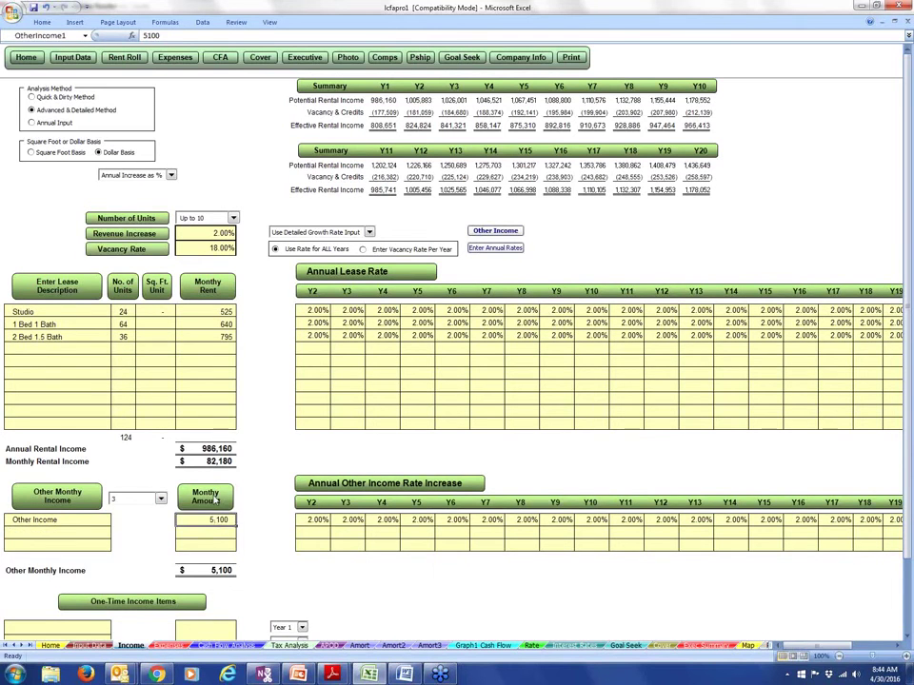
{"action": "left_click", "coordinate": [218, 520]}
- Switch to the Expenses sheet, then scroll the T12 report to its page 2 expense totals
{"action": "left_click", "coordinate": [168, 645]}
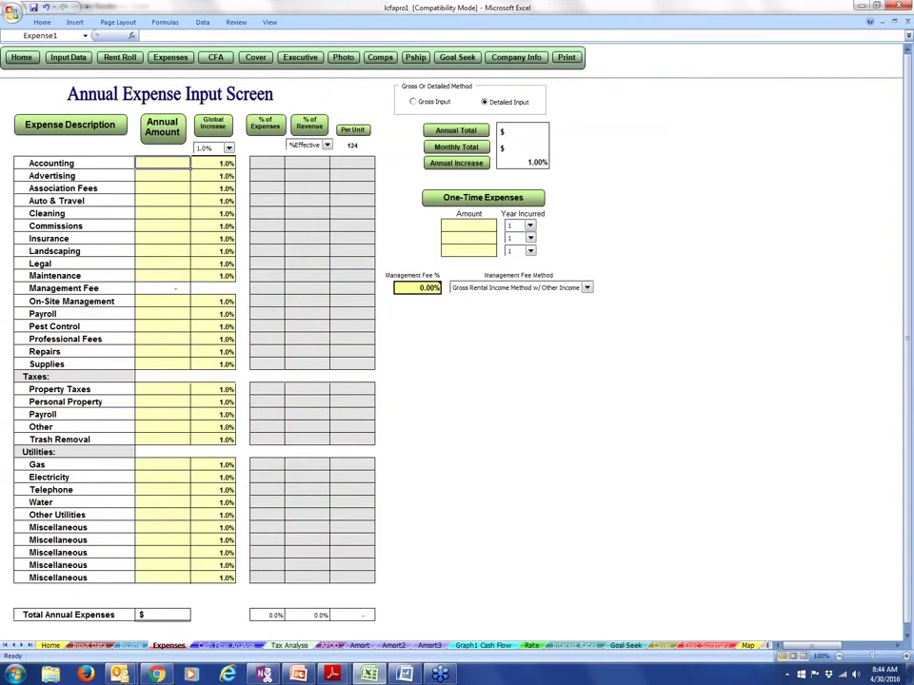
{"action": "left_click", "coordinate": [331, 676]}
{"action": "left_click", "coordinate": [262, 618]}
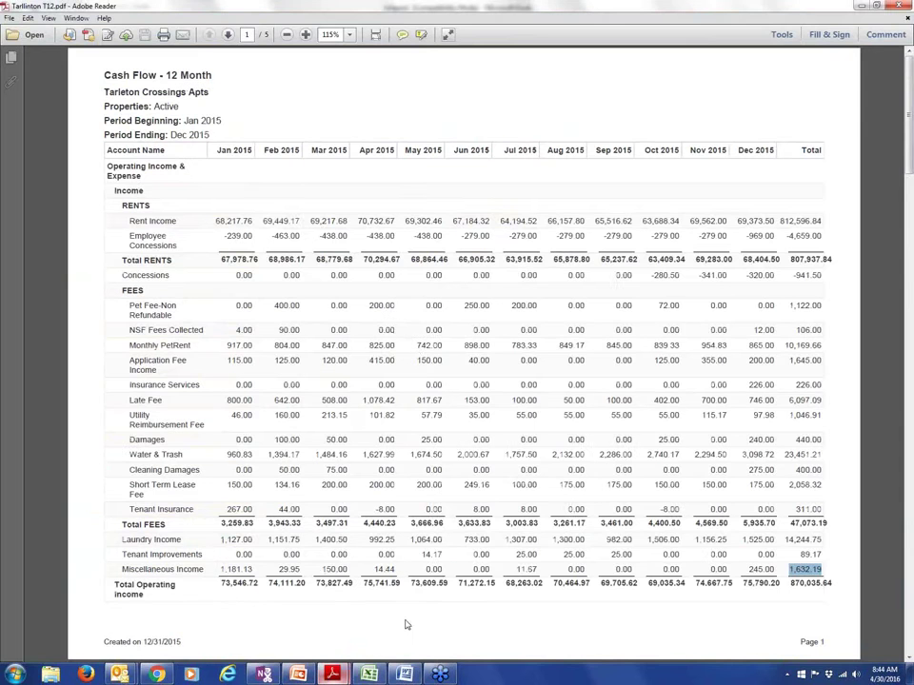
{"action": "scroll", "coordinate": [419, 350], "scroll_direction": "down", "scroll_amount": 2}
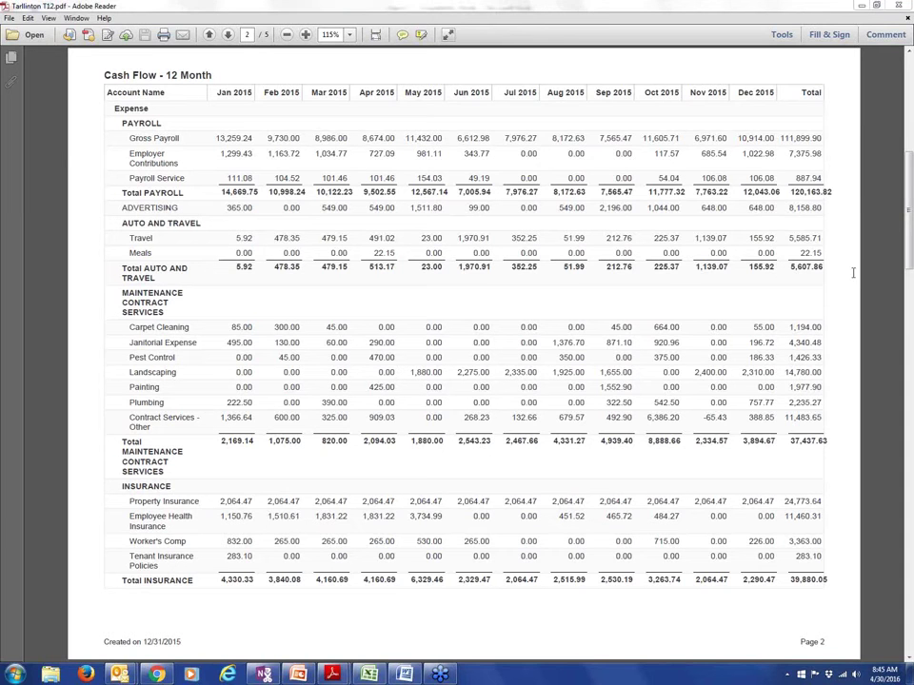
{"action": "mouse_move", "coordinate": [297, 676]}
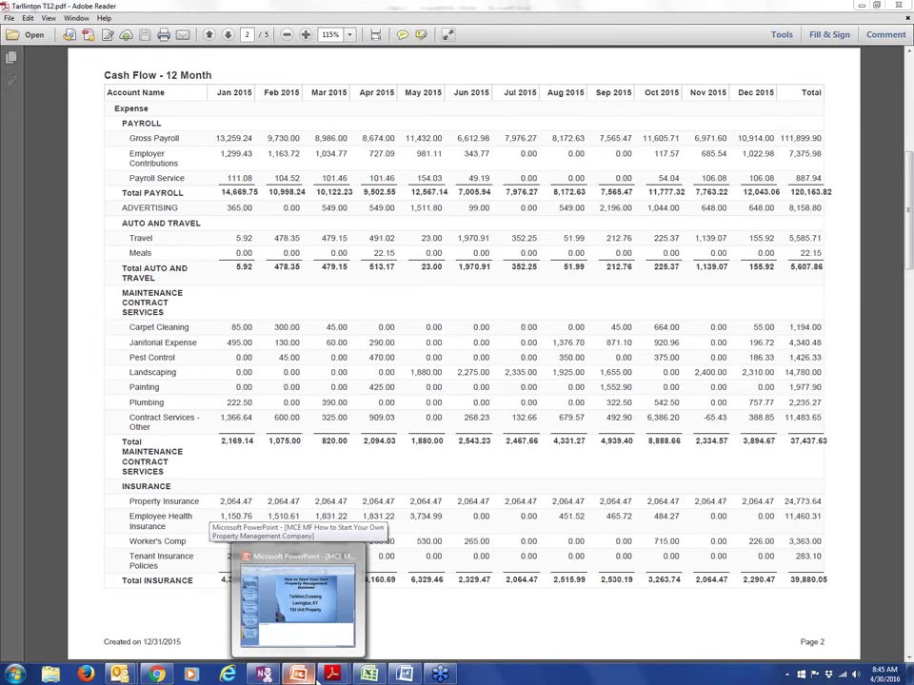
- Enter 120,163 as the annual Payroll expense, then return to the T12 report
{"action": "left_click", "coordinate": [367, 674]}
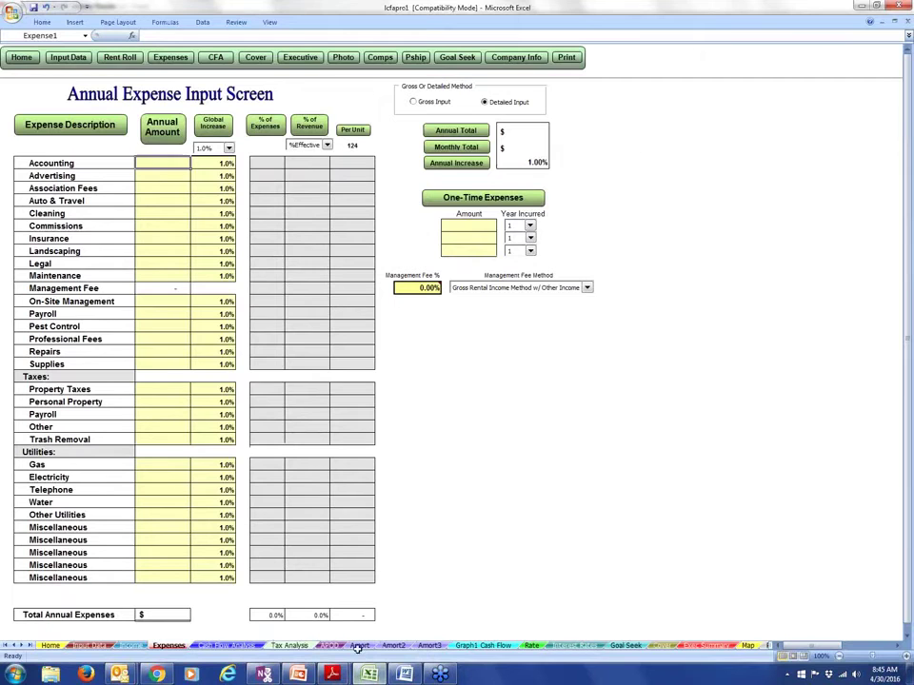
{"action": "left_click", "coordinate": [153, 314]}
{"action": "type", "text": "120163"}
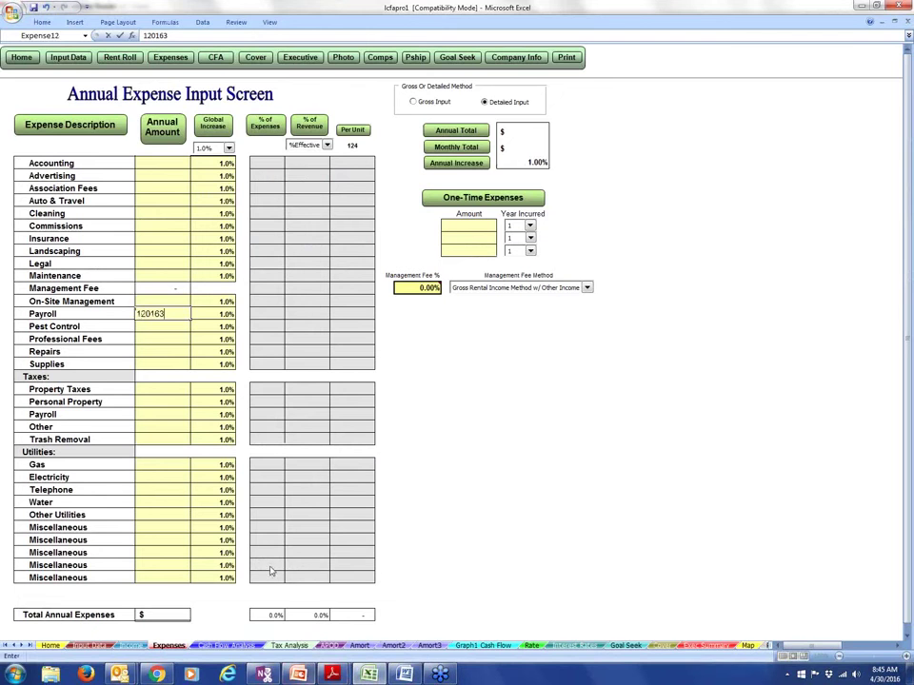
{"action": "key", "text": "Return"}
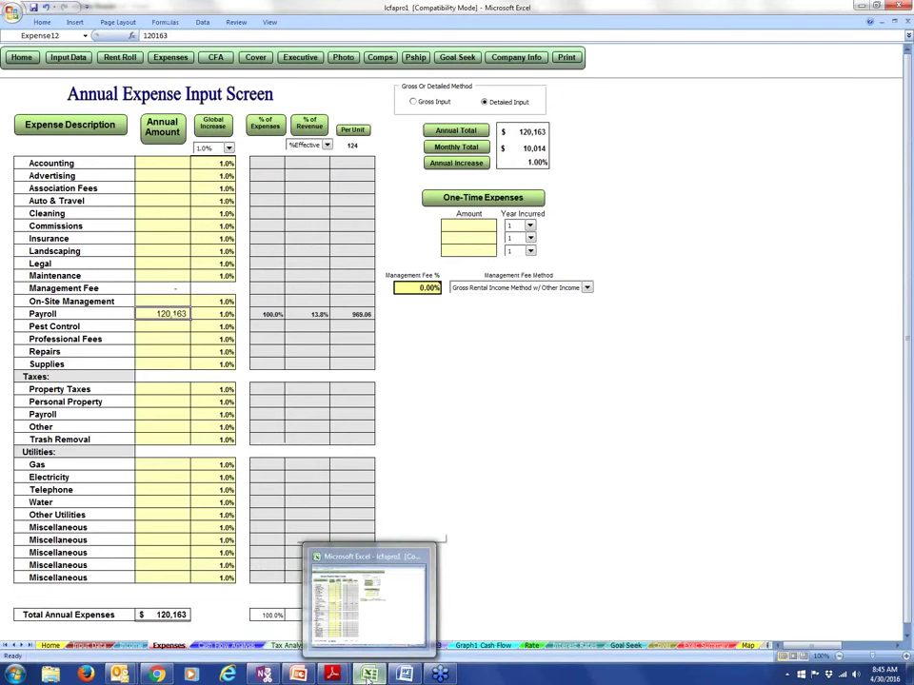
{"action": "mouse_move", "coordinate": [333, 674]}
{"action": "left_click", "coordinate": [374, 633]}
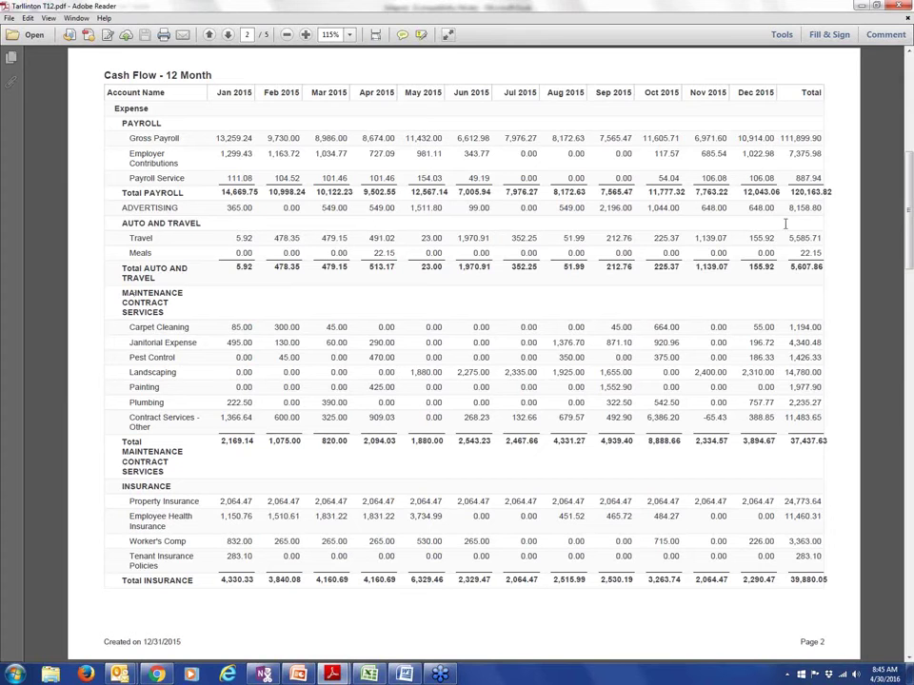
- Enter 8,100 as the annual Advertising expense, then check the T12 report again
{"action": "left_click", "coordinate": [369, 673]}
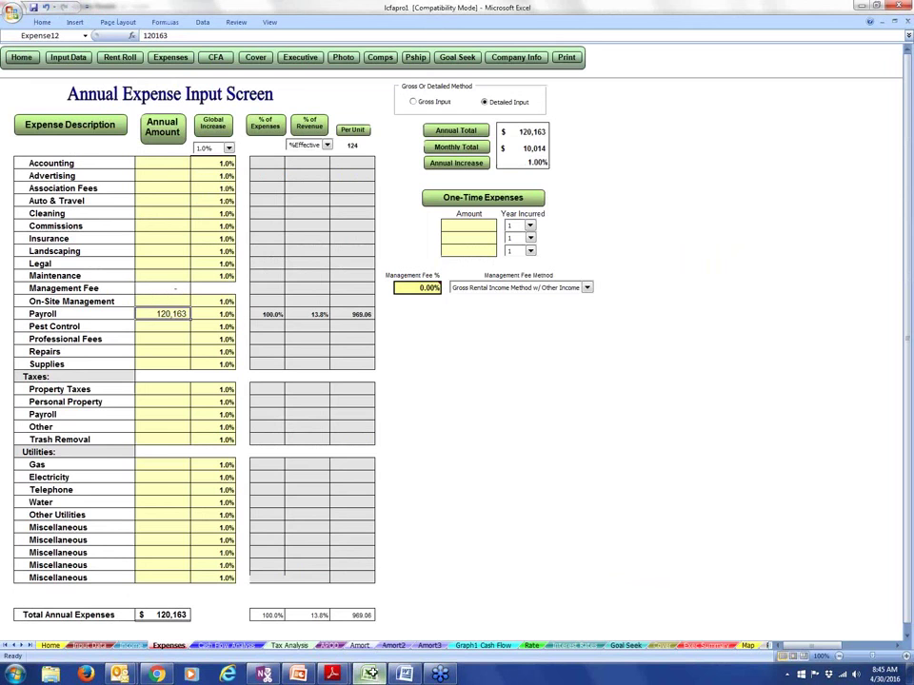
{"action": "left_click", "coordinate": [173, 175]}
{"action": "type", "text": "8100"}
{"action": "key", "text": "Return"}
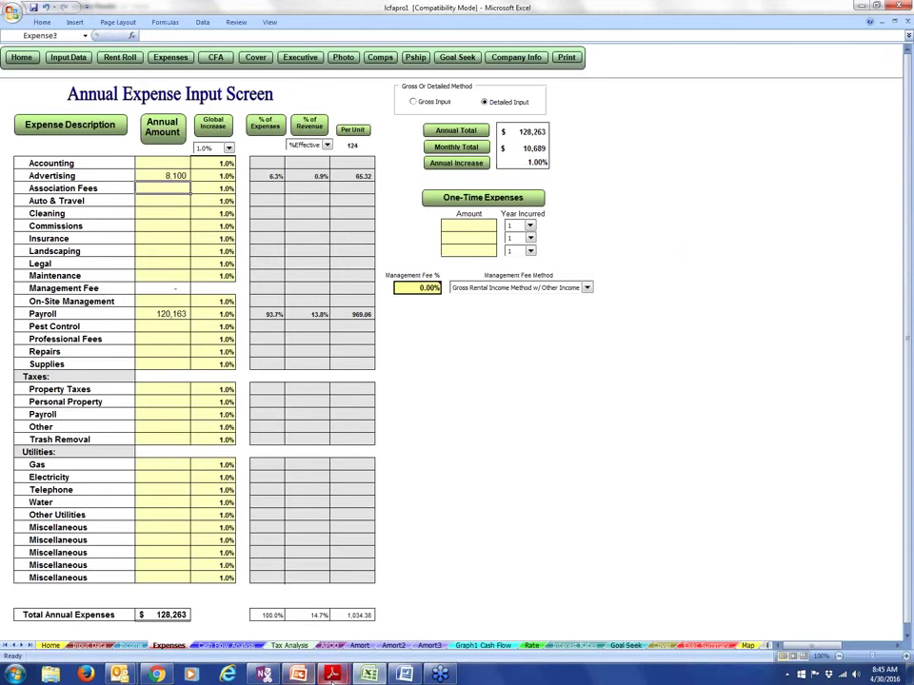
{"action": "mouse_move", "coordinate": [332, 674]}
{"action": "left_click", "coordinate": [361, 616]}
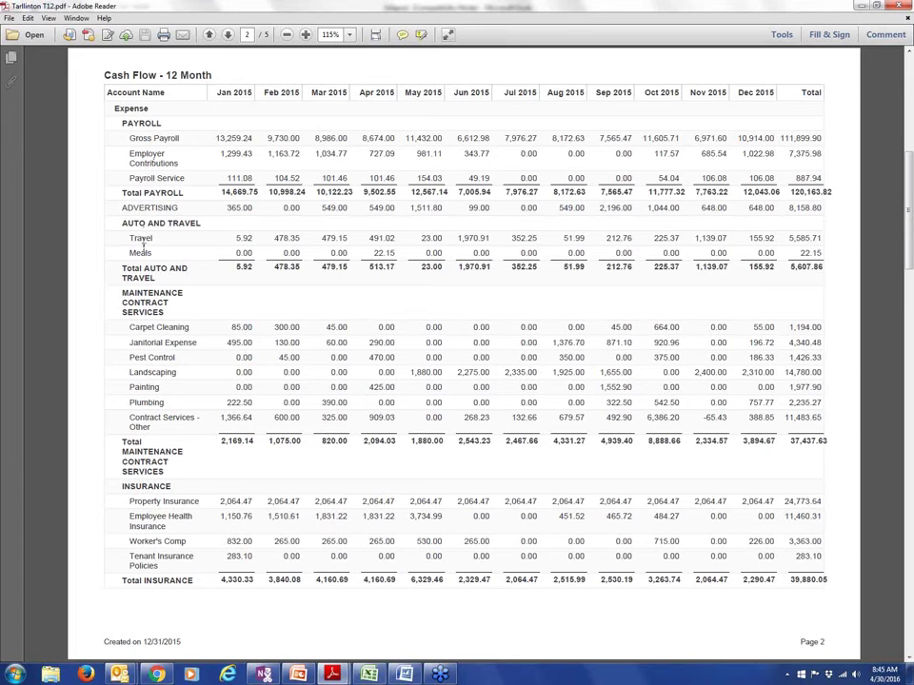
- Enter 5,600 as the annual Auto & Travel expense
{"action": "left_click", "coordinate": [370, 676]}
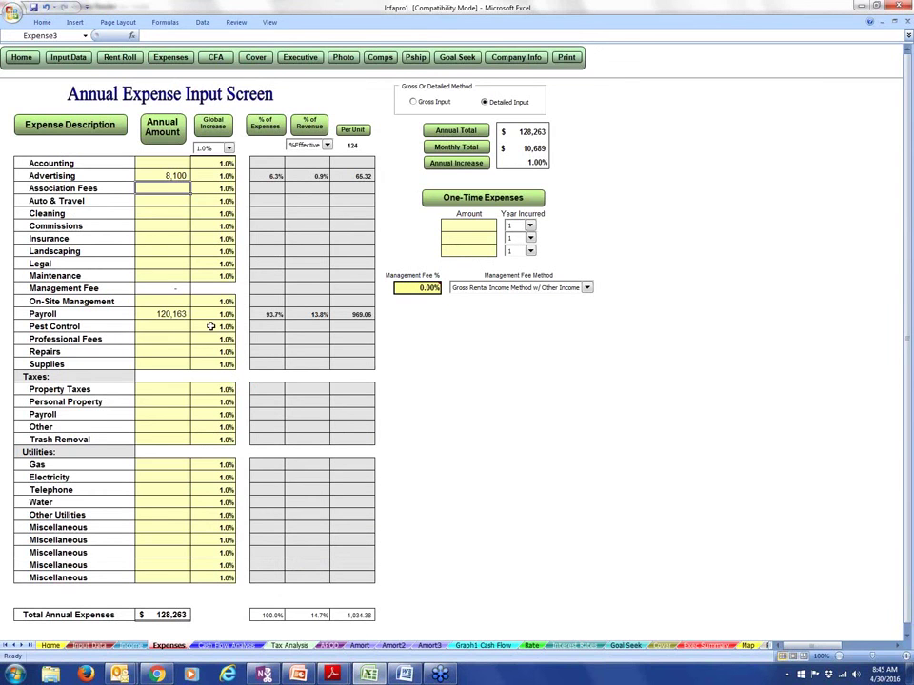
{"action": "left_click", "coordinate": [165, 202]}
{"action": "type", "text": "5,60"}
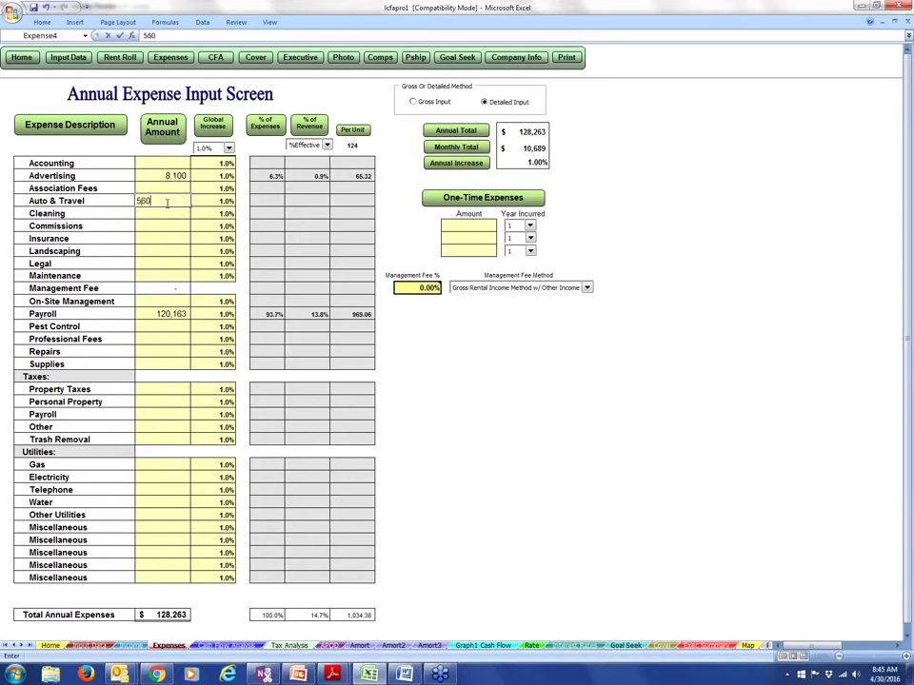
{"action": "type", "text": "0"}
{"action": "key", "text": "Return"}
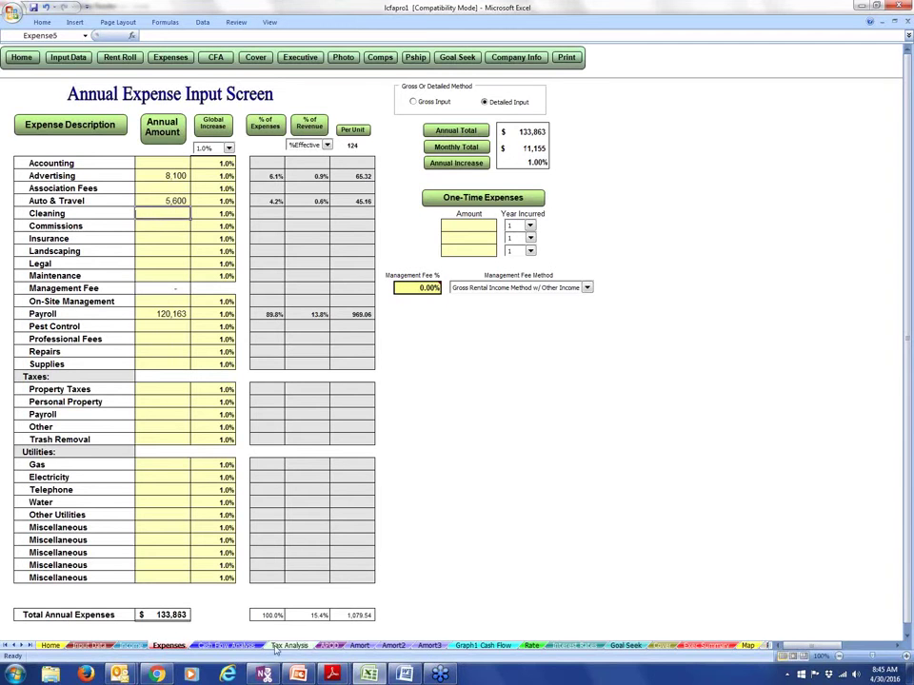
{"action": "mouse_move", "coordinate": [366, 675]}
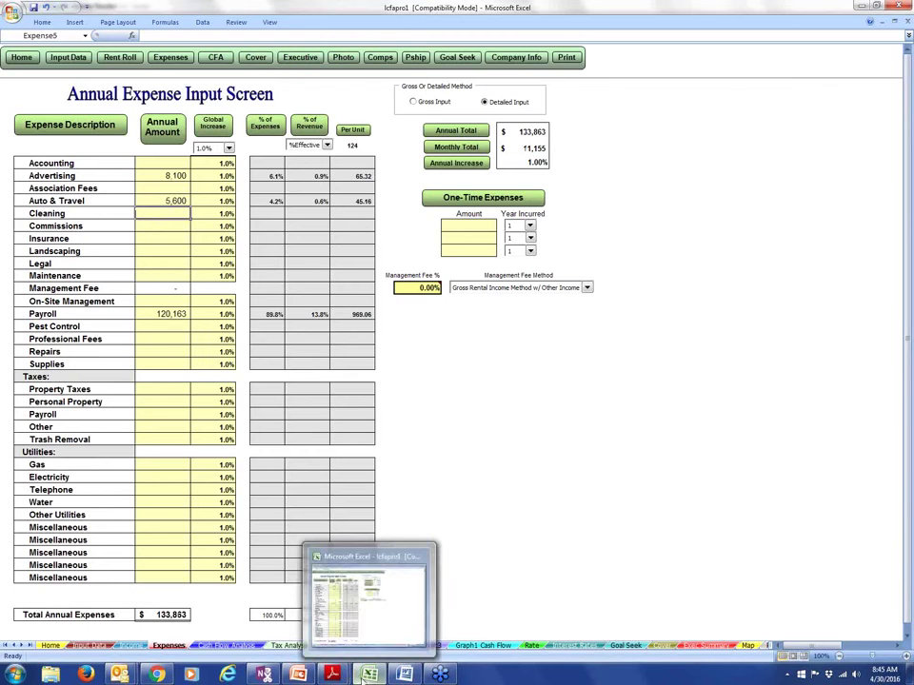
{"action": "left_click", "coordinate": [361, 610]}
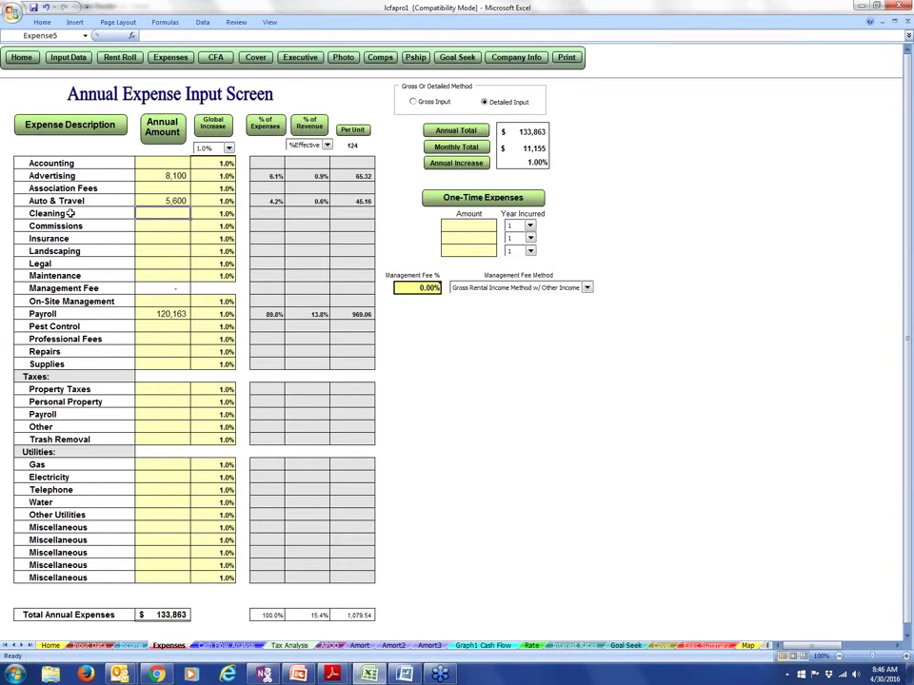
- Relabel Cleaning as Contract Services and set its amount to 37,000, correcting a mistyped 3700
{"action": "left_click", "coordinate": [71, 212]}
{"action": "type", "text": "Contra"}
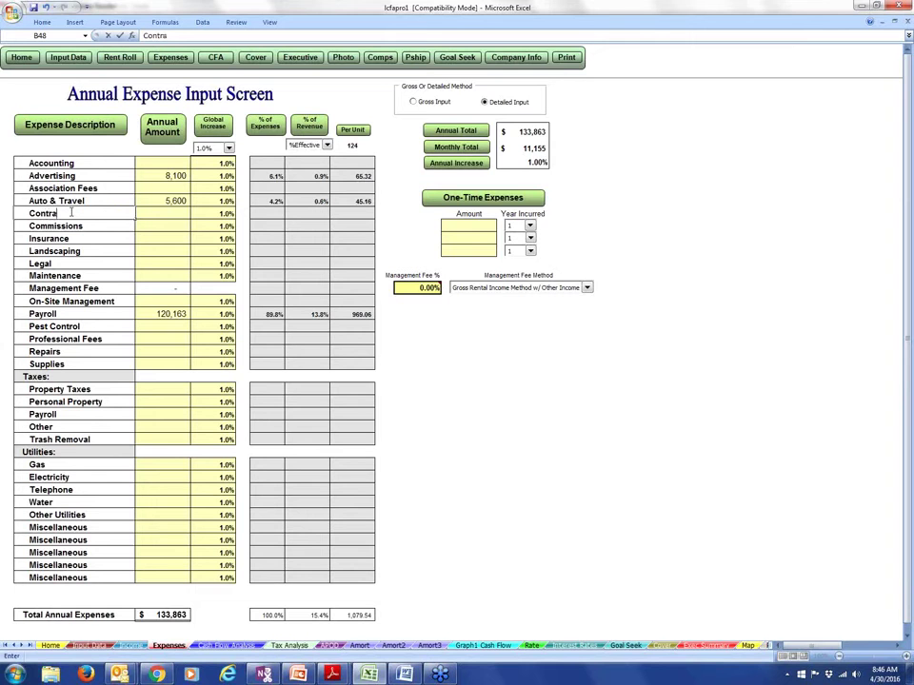
{"action": "type", "text": "ct Services"}
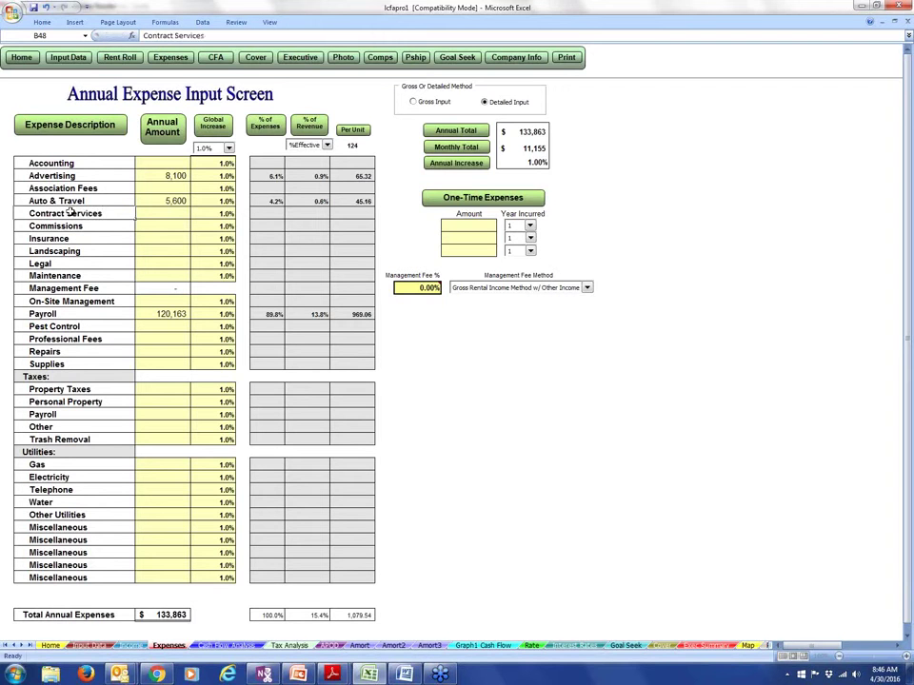
{"action": "key", "text": "Tab"}
{"action": "type", "text": "3700"}
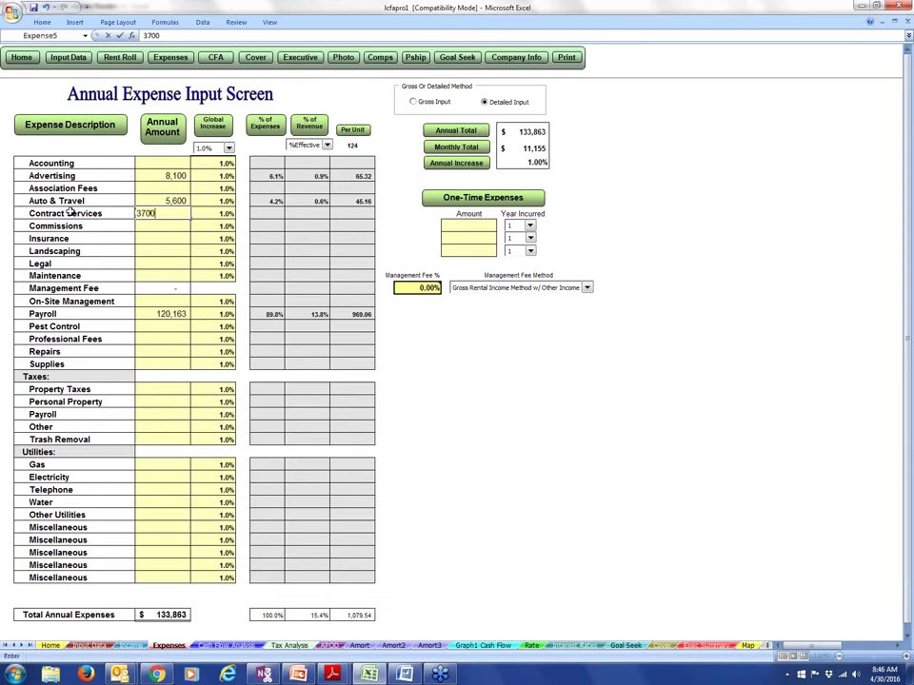
{"action": "key", "text": "Return"}
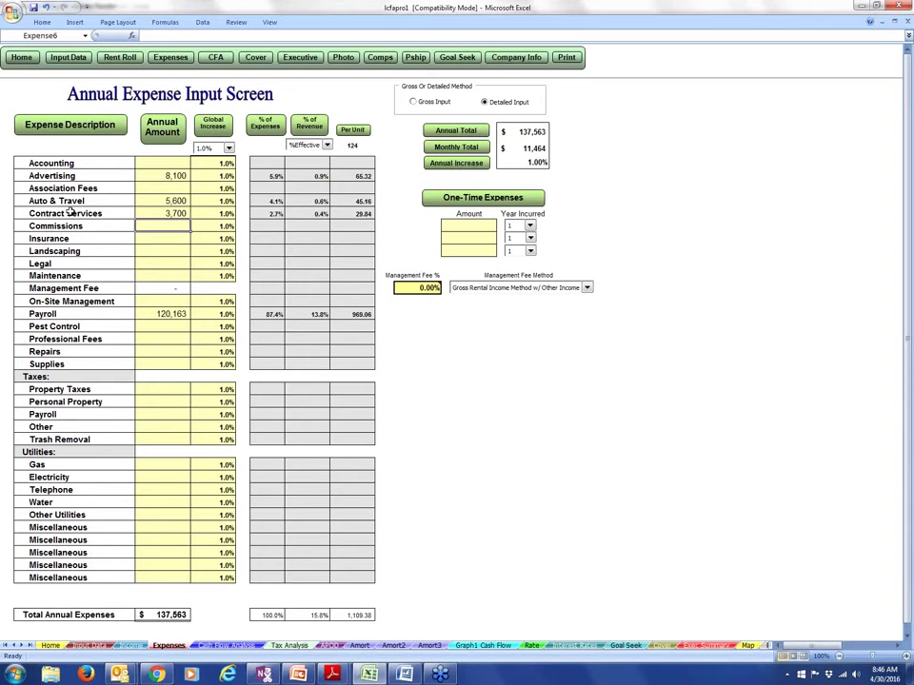
{"action": "left_click", "coordinate": [143, 213]}
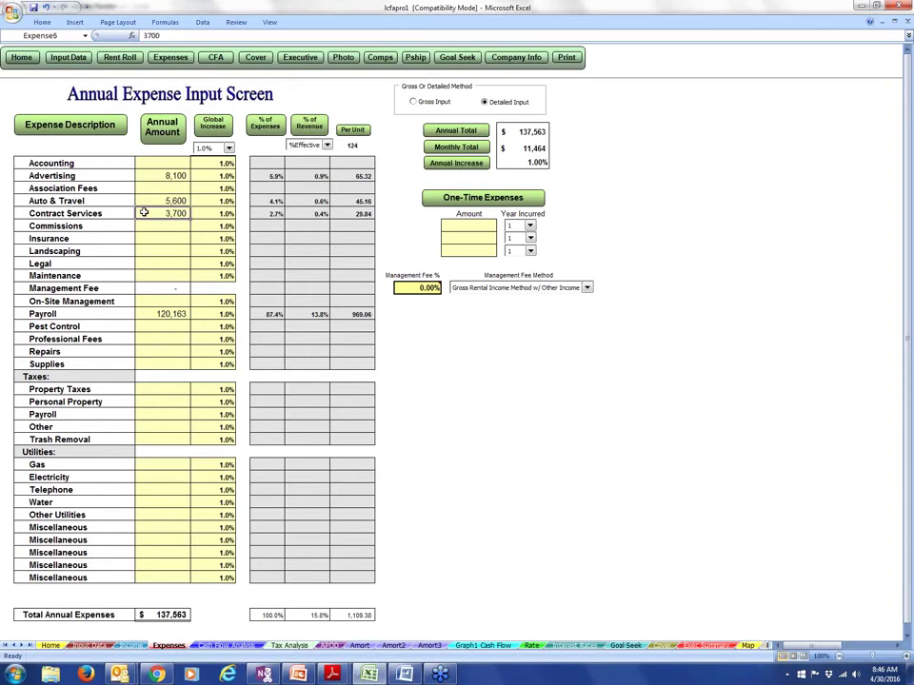
{"action": "type", "text": "37000"}
{"action": "key", "text": "Return"}
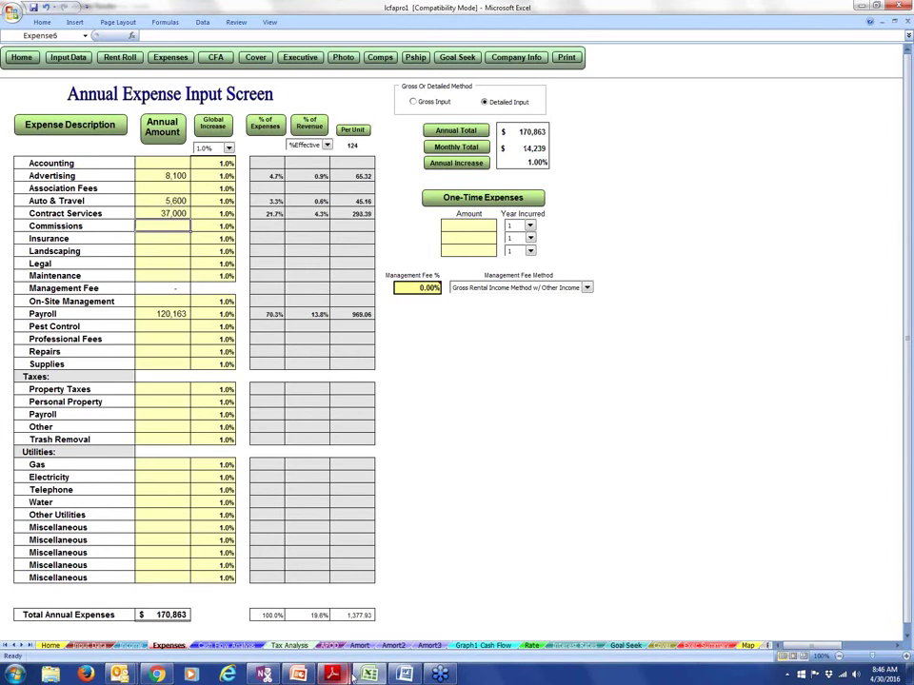
{"action": "mouse_move", "coordinate": [335, 675]}
{"action": "left_click", "coordinate": [400, 623]}
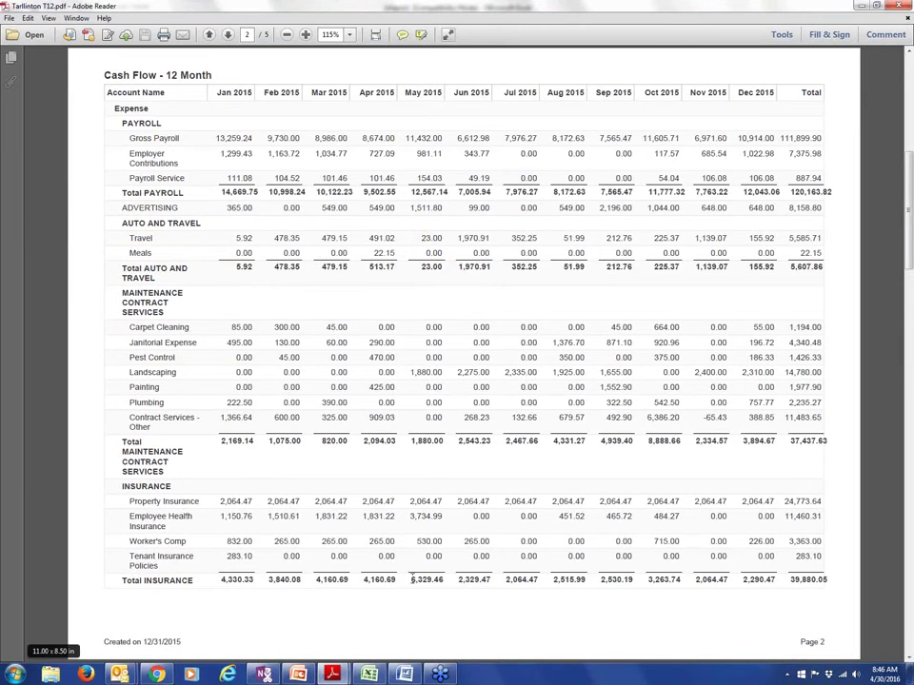
- Enter 39,800 as the annual Insurance expense
{"action": "left_click", "coordinate": [369, 673]}
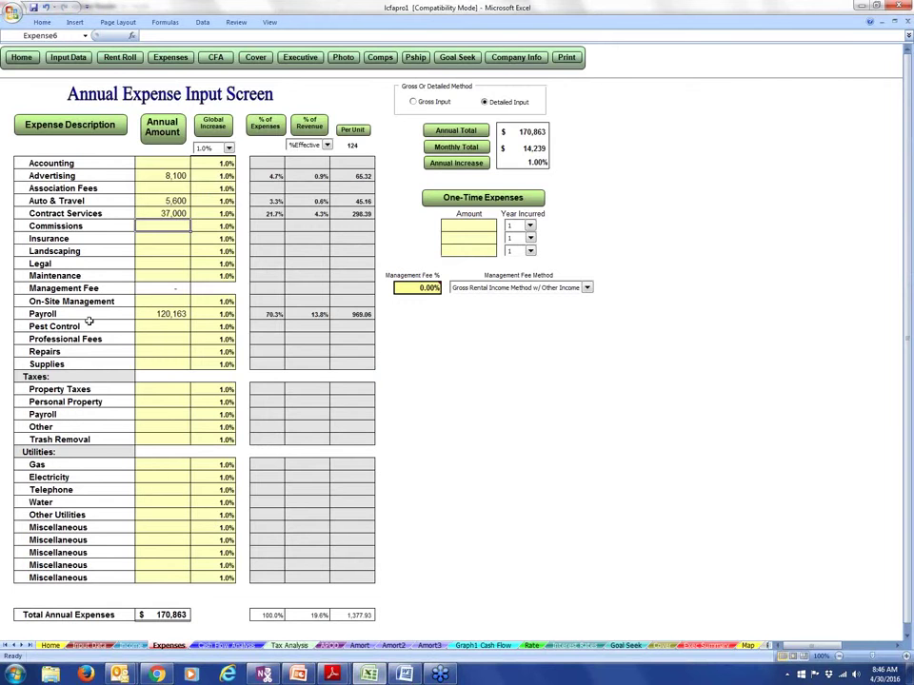
{"action": "left_click", "coordinate": [148, 239]}
{"action": "type", "text": "39800"}
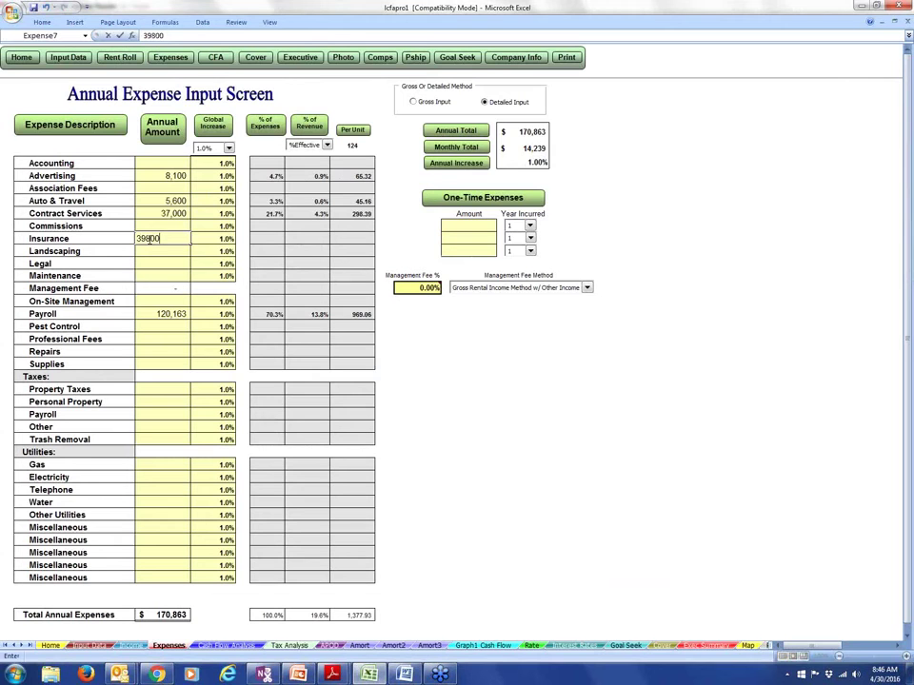
{"action": "key", "text": "Return"}
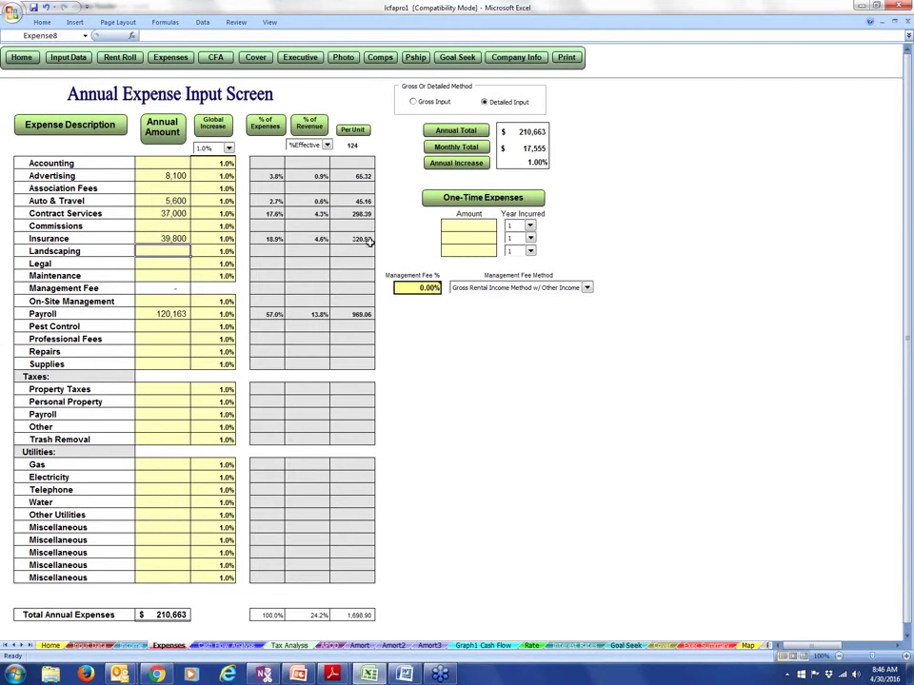
{"action": "left_click", "coordinate": [171, 238]}
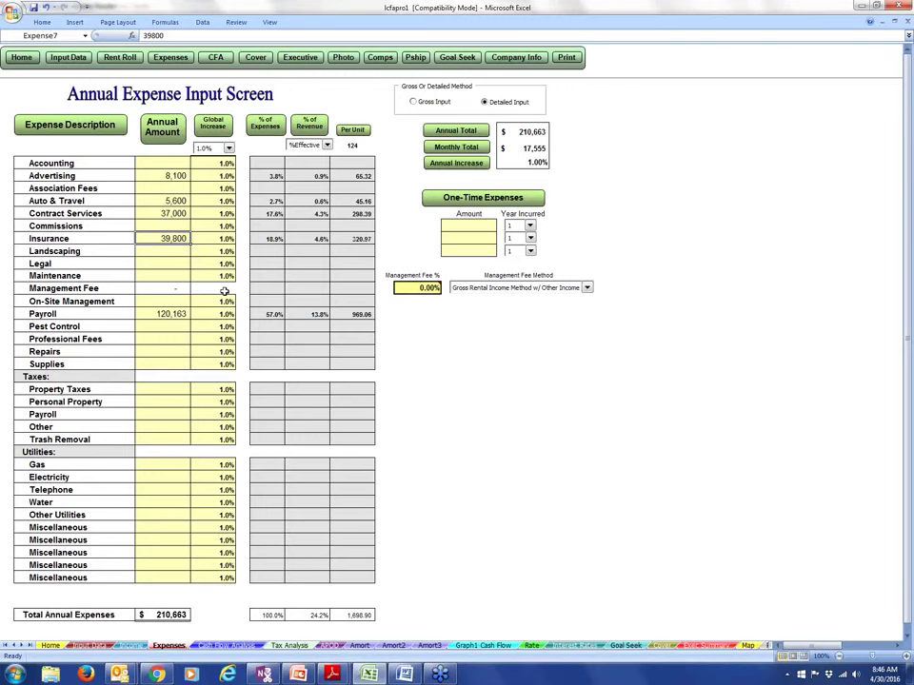
- Compare the T12 page 2 expenses with the Excel expense screen, now totalling 210,663
{"action": "mouse_move", "coordinate": [332, 673]}
{"action": "left_click", "coordinate": [385, 635]}
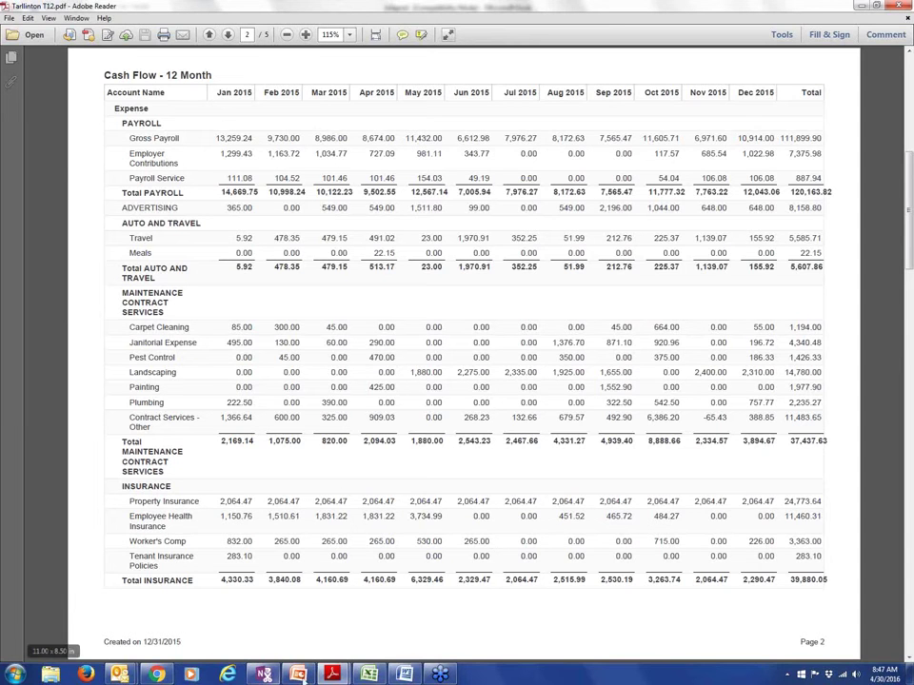
{"action": "left_click", "coordinate": [370, 673]}
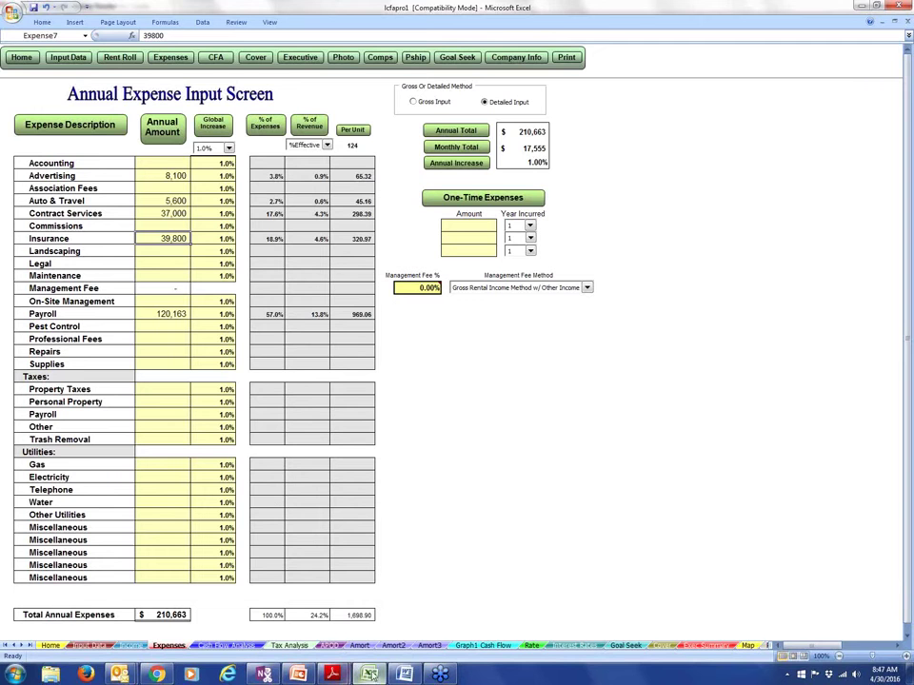
{"action": "left_click", "coordinate": [345, 674]}
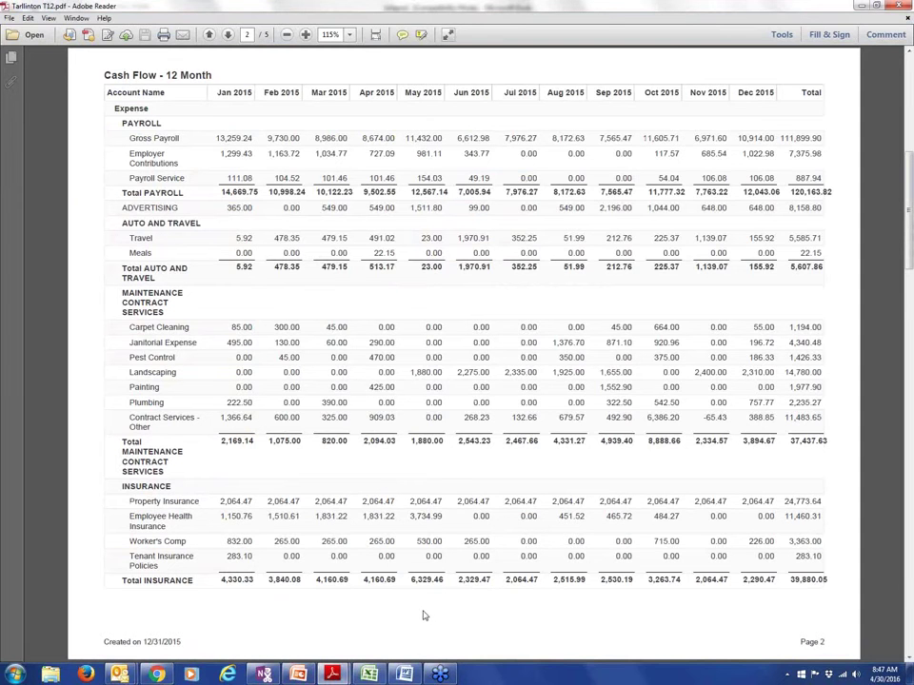
- Mark the Short Term Lease row on page 1, then scroll down to page 3's expenses
{"action": "scroll", "coordinate": [424, 616], "scroll_direction": "up", "scroll_amount": 3}
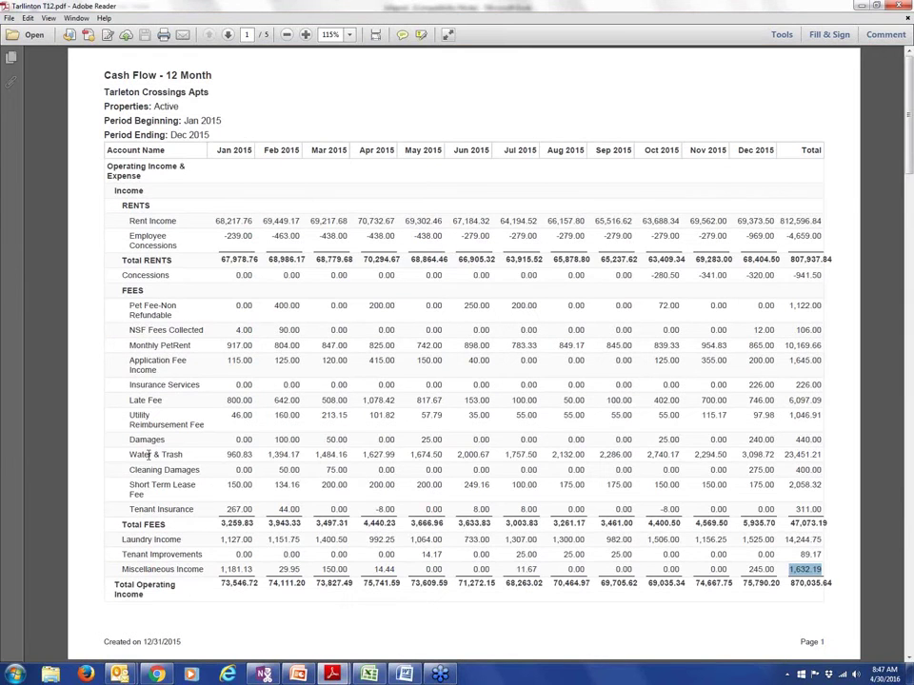
{"action": "left_click_drag", "start_coordinate": [136, 485], "coordinate": [818, 484]}
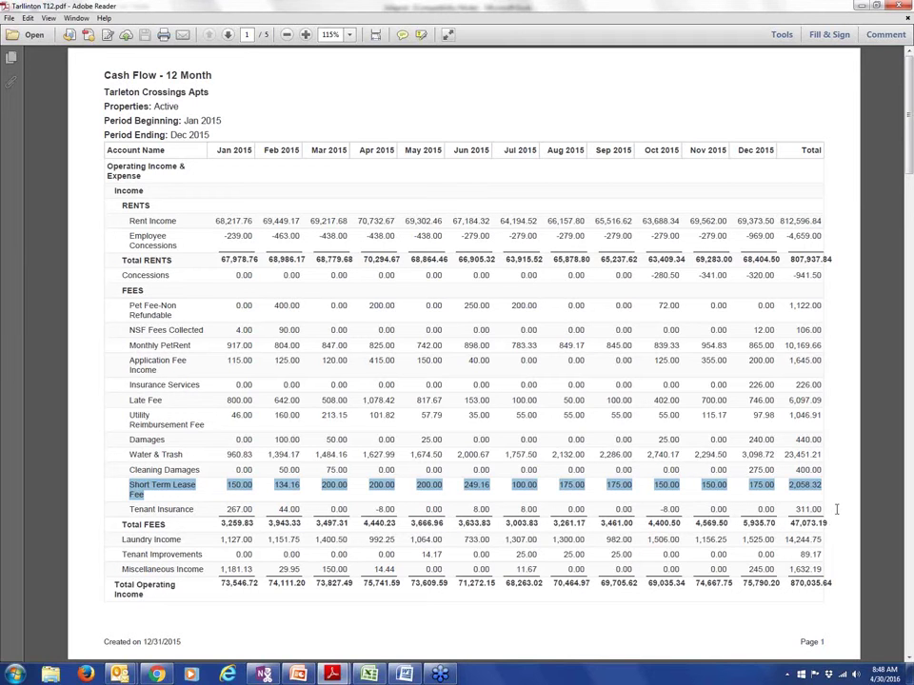
{"action": "scroll", "coordinate": [831, 514], "scroll_direction": "down", "scroll_amount": 2}
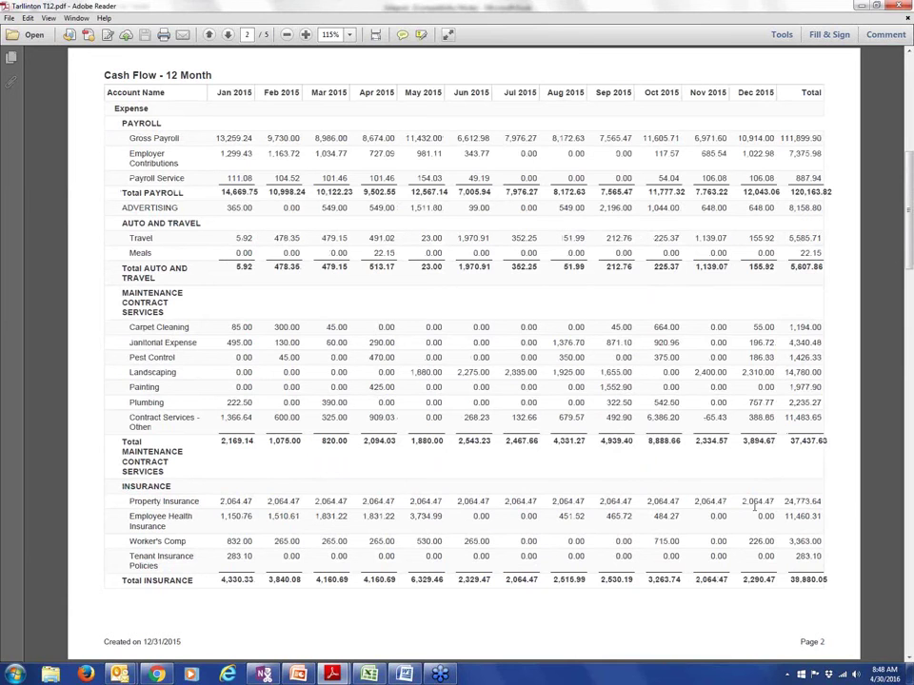
{"action": "scroll", "coordinate": [753, 456], "scroll_direction": "down", "scroll_amount": 2}
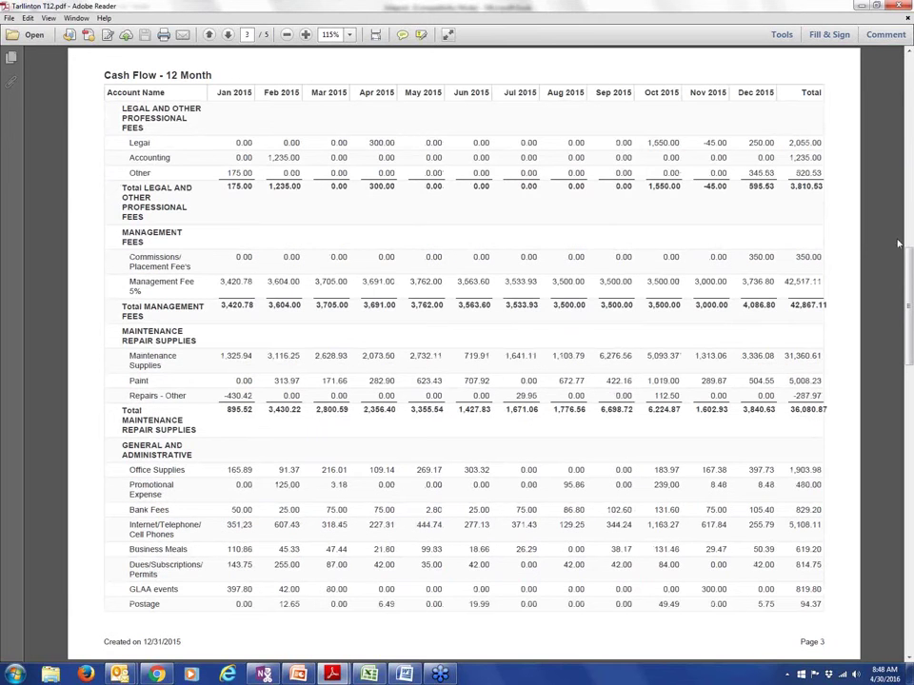
- Enter 3,800 as the annual Accounting expense
{"action": "left_click", "coordinate": [369, 674]}
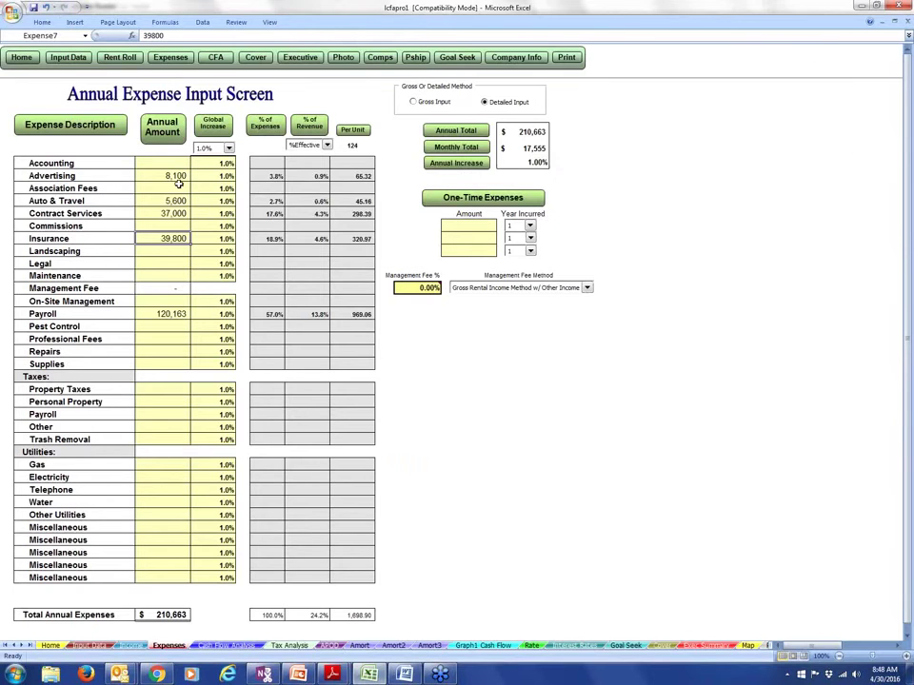
{"action": "left_click", "coordinate": [172, 163]}
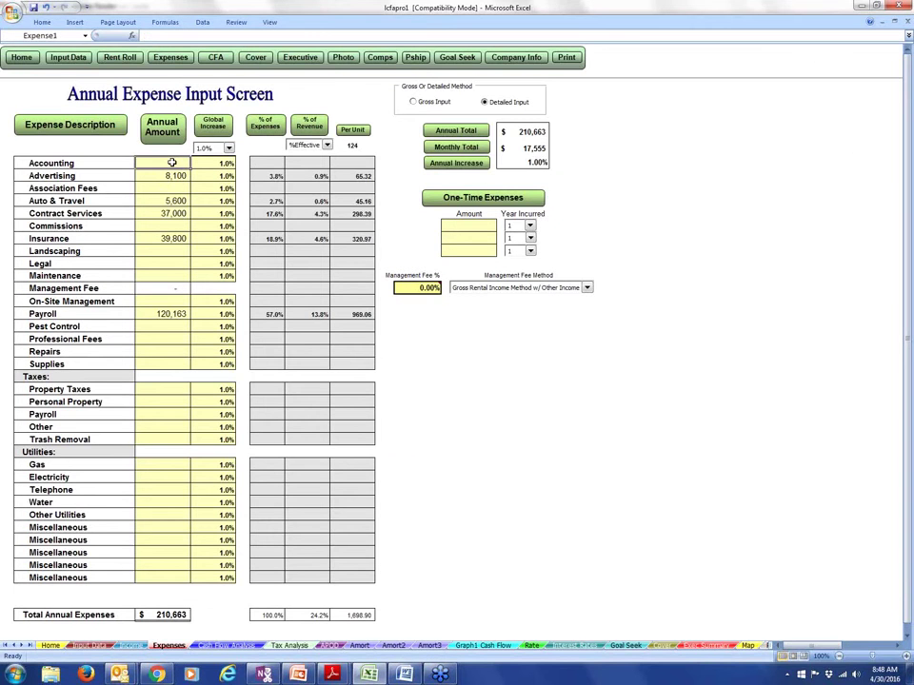
{"action": "type", "text": "3800"}
{"action": "key", "text": "Return"}
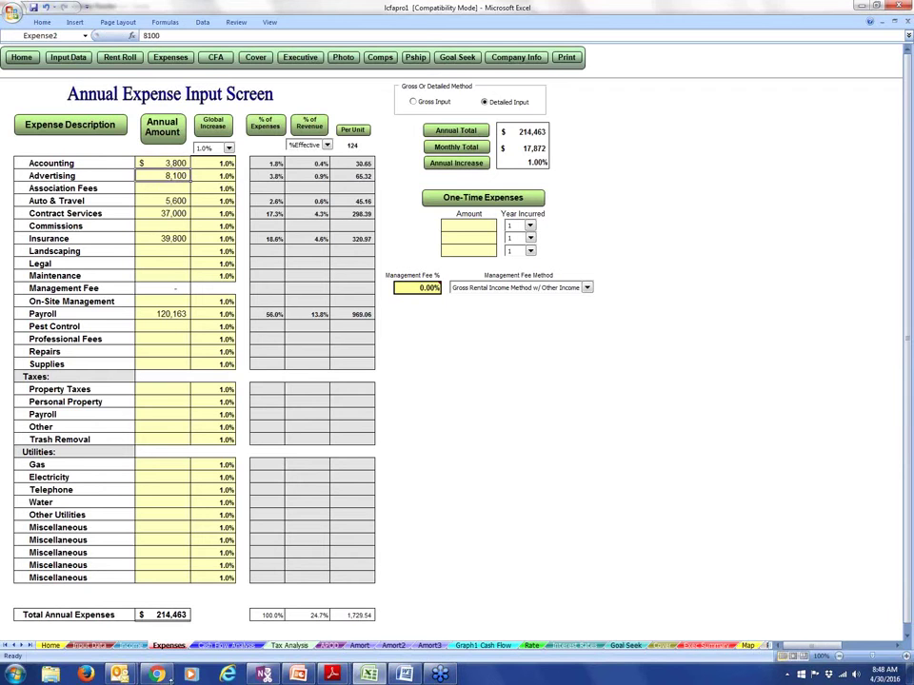
- Check the cash flow PDF, then enter a 5% management fee
{"action": "mouse_move", "coordinate": [332, 672]}
{"action": "left_click", "coordinate": [398, 604]}
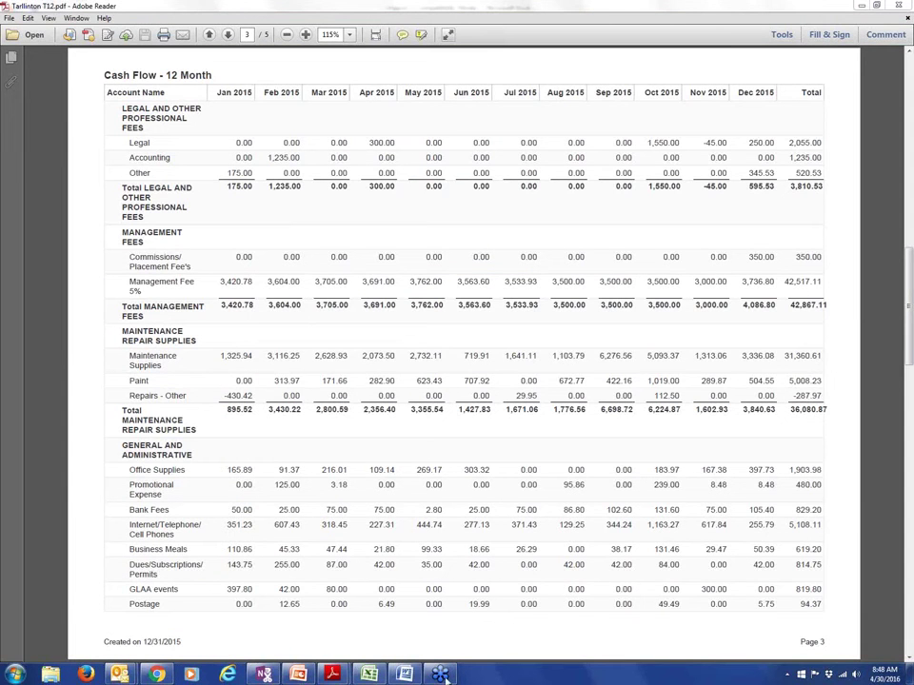
{"action": "left_click", "coordinate": [370, 674]}
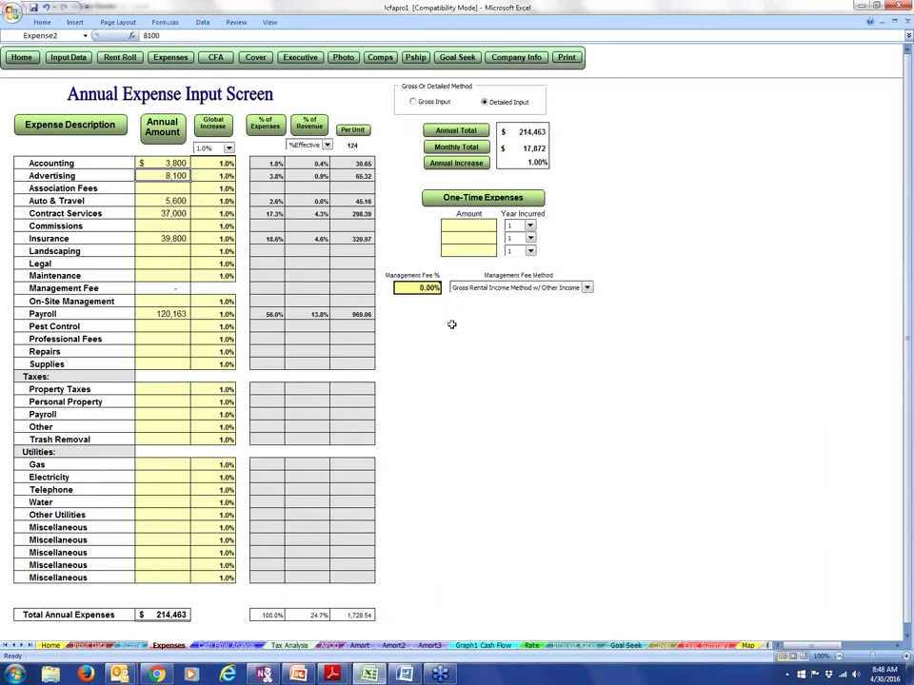
{"action": "type", "text": "5"}
{"action": "key", "text": "Return"}
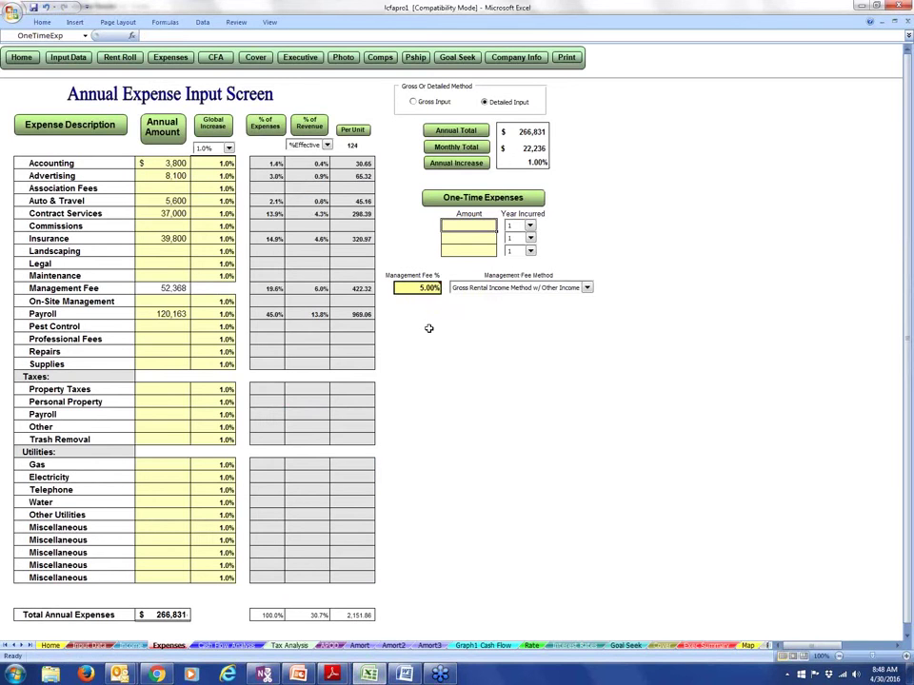
- Lower the management fee to 4.00%, making the fee 41,894
{"action": "mouse_move", "coordinate": [330, 676]}
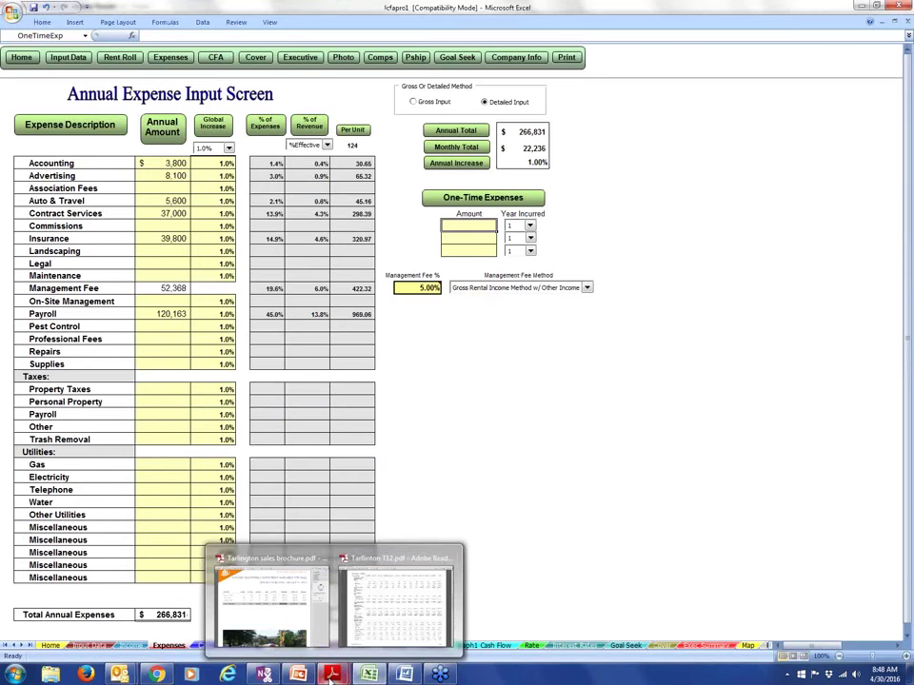
{"action": "left_click", "coordinate": [374, 635]}
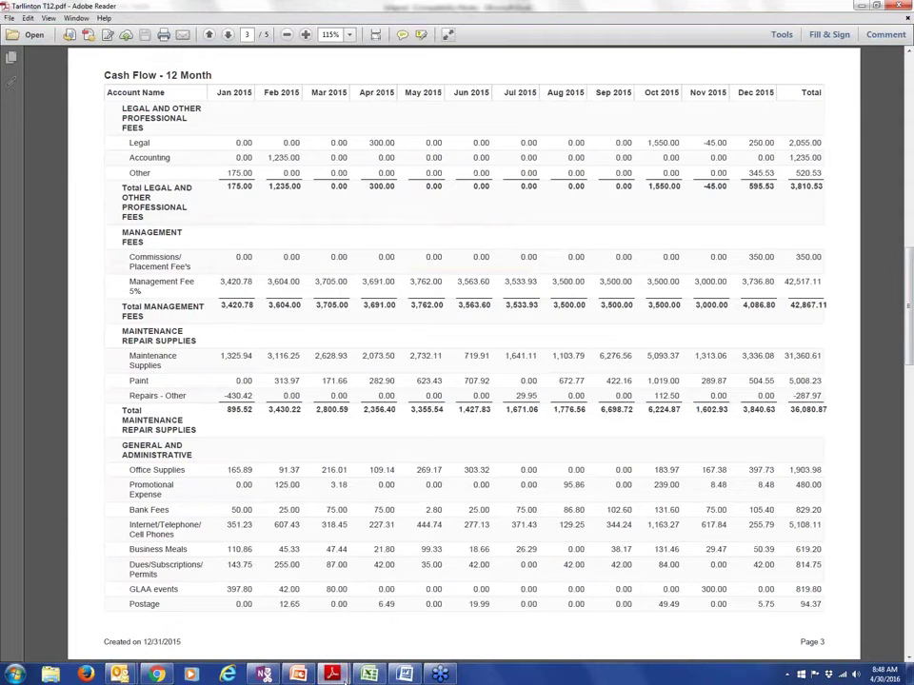
{"action": "left_click", "coordinate": [369, 674]}
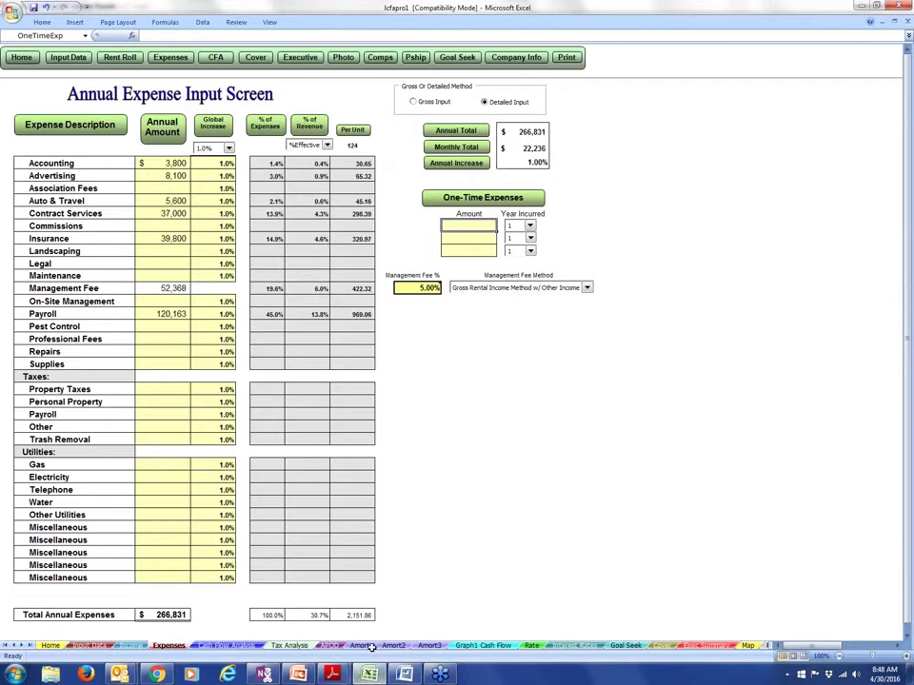
{"action": "left_click", "coordinate": [428, 286]}
{"action": "type", "text": "4"}
{"action": "key", "text": "Return"}
{"action": "left_click", "coordinate": [430, 287]}
{"action": "left_click", "coordinate": [415, 350]}
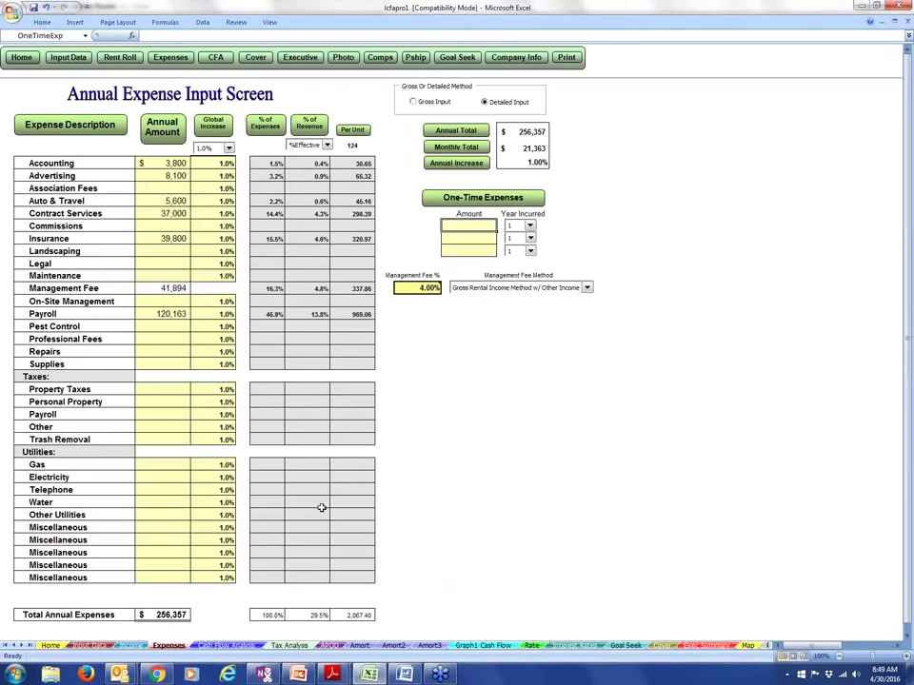
- Scroll through the cash flow PDF for reference, then return to the expense workbook
{"action": "left_click", "coordinate": [332, 674]}
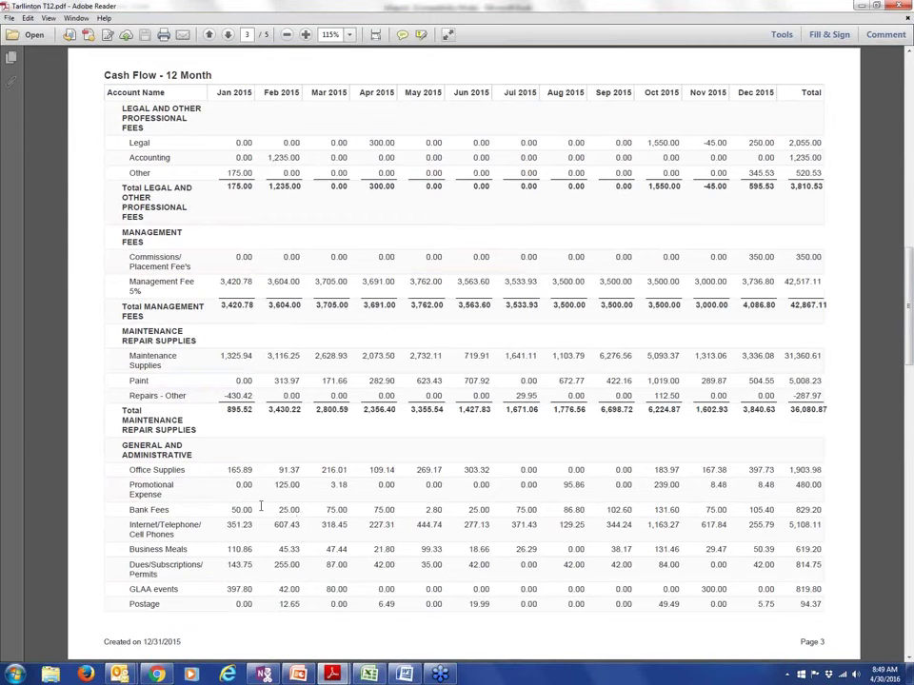
{"action": "scroll", "coordinate": [260, 506], "scroll_direction": "down", "scroll_amount": 3}
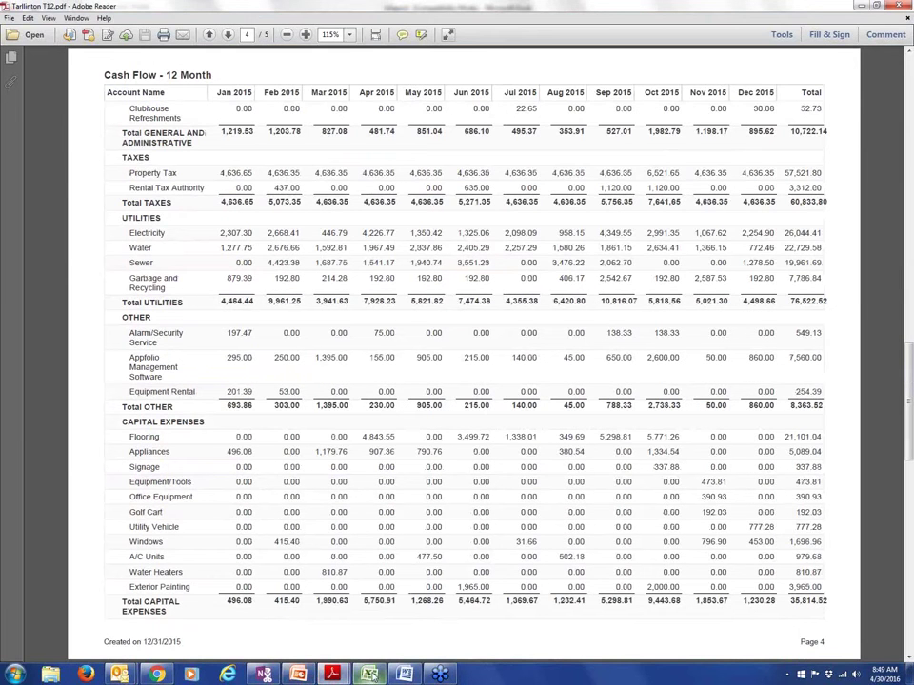
{"action": "left_click", "coordinate": [369, 672]}
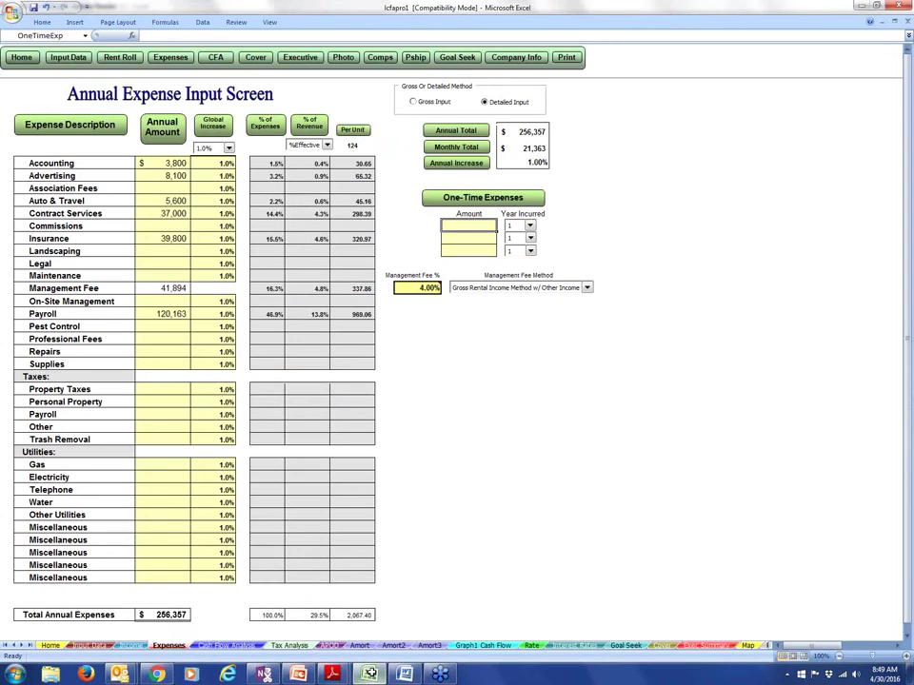
- Rename Commissions to General and Admin at 10,000 a year, totalling 266,357, then view the T12 PDF
{"action": "left_click", "coordinate": [97, 226]}
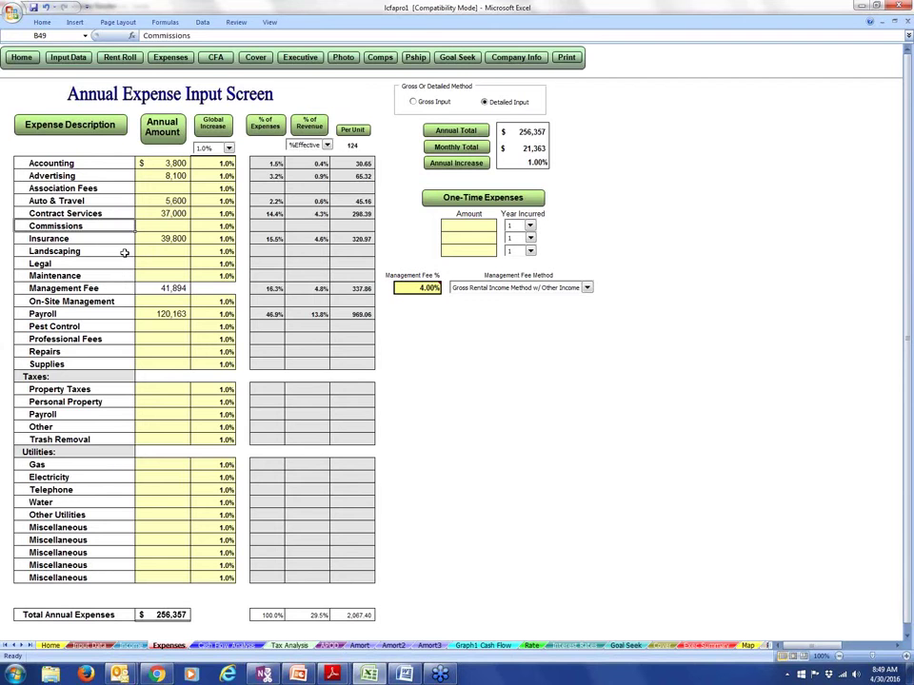
{"action": "type", "text": "Gene"}
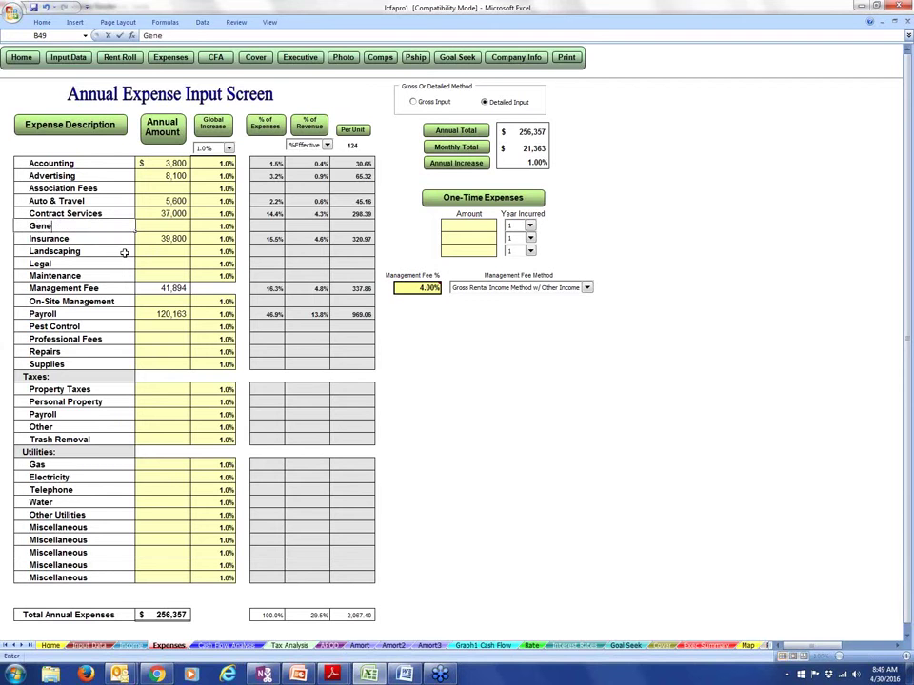
{"action": "type", "text": "al and Admin"}
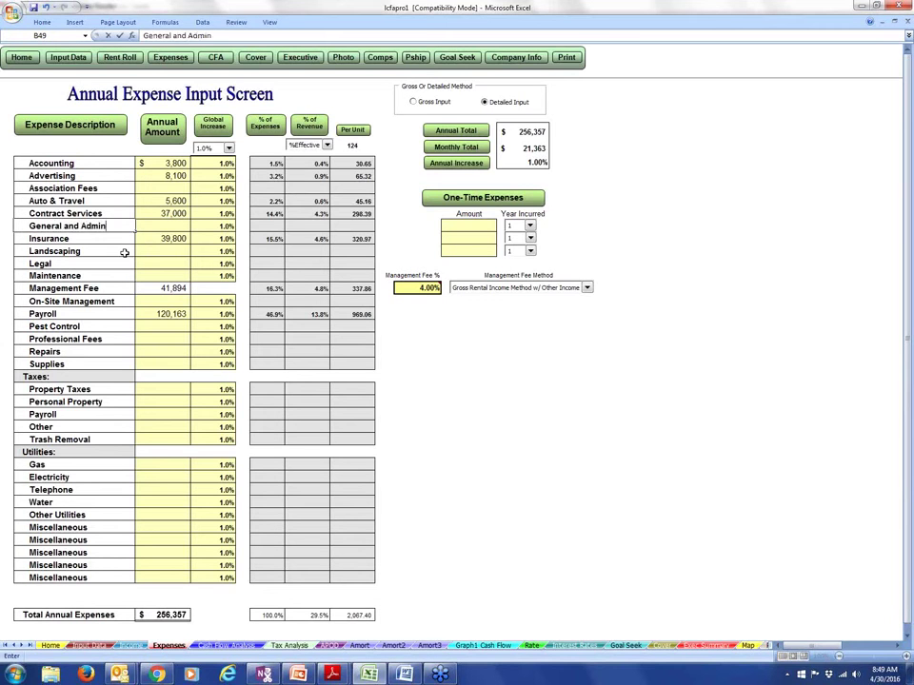
{"action": "left_click", "coordinate": [179, 227]}
{"action": "type", "text": "10,0"}
{"action": "type", "text": "0000"}
{"action": "key", "text": "Return"}
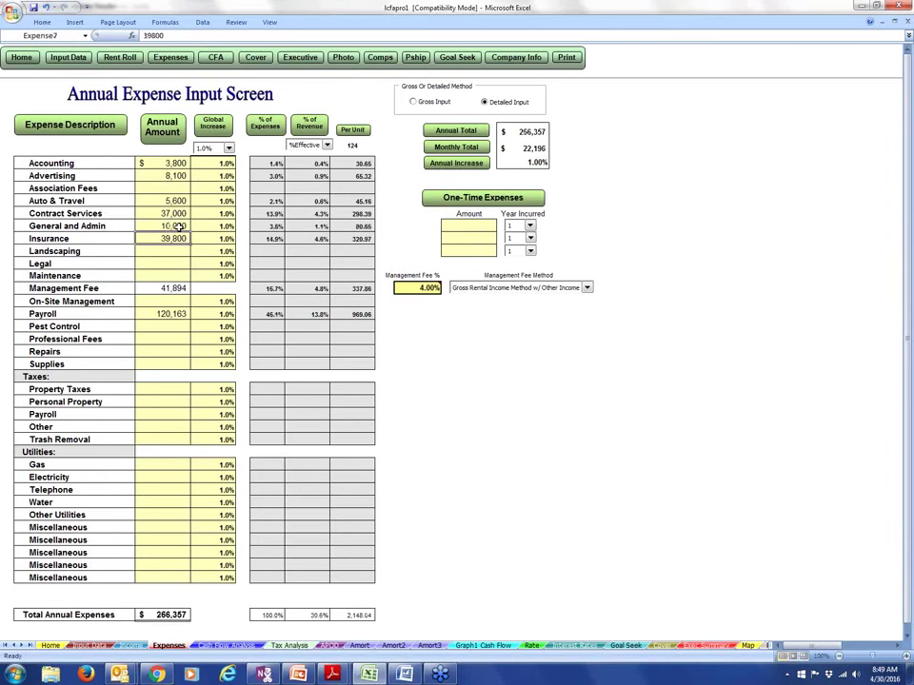
{"action": "mouse_move", "coordinate": [327, 678]}
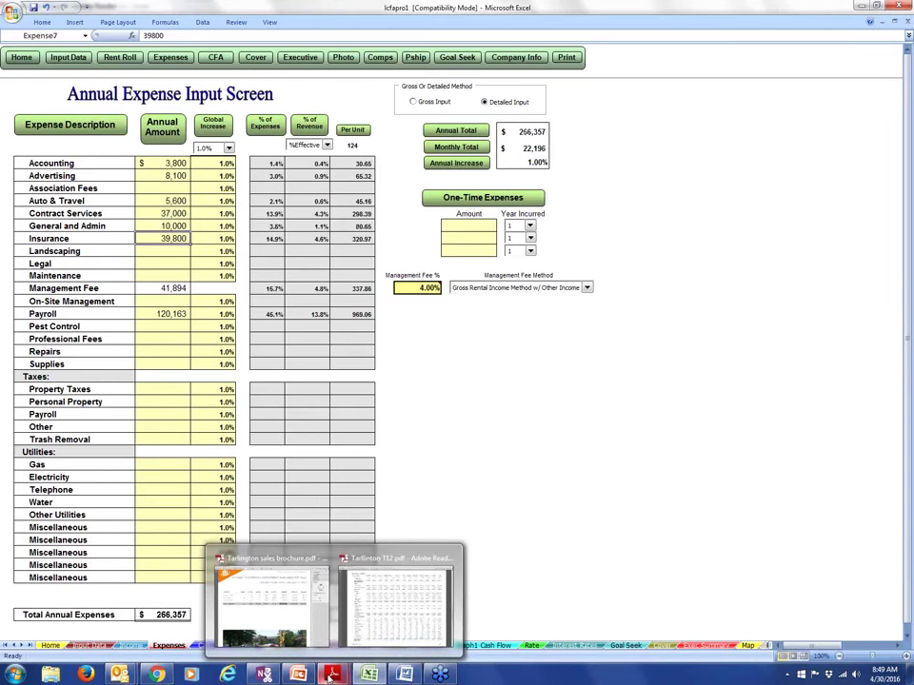
{"action": "left_click", "coordinate": [385, 580]}
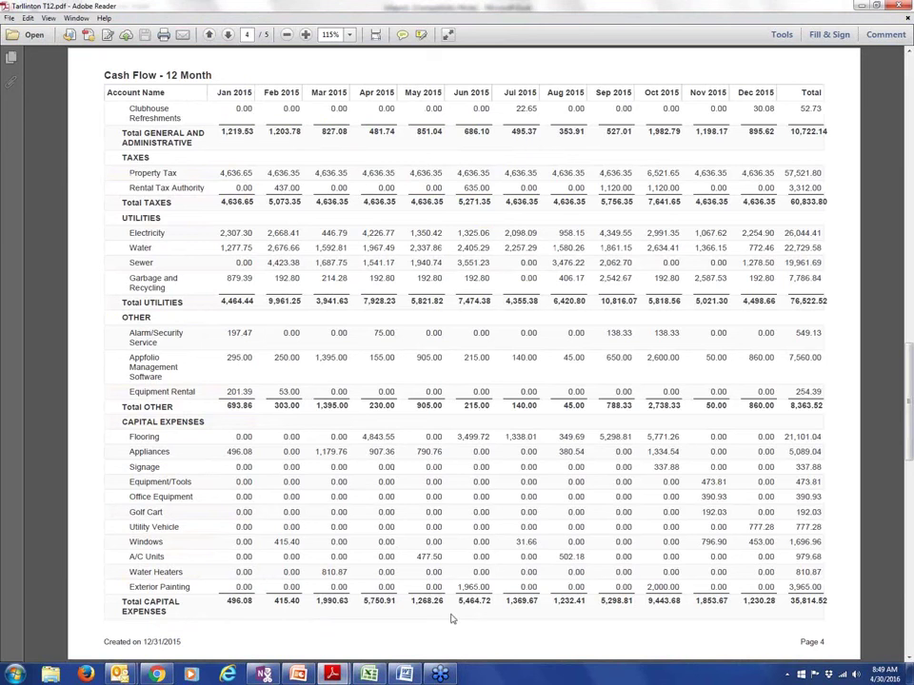
- Enter 60,000 for annual Property Taxes, then check the T12 PDF's page 4 taxes
{"action": "left_click", "coordinate": [368, 673]}
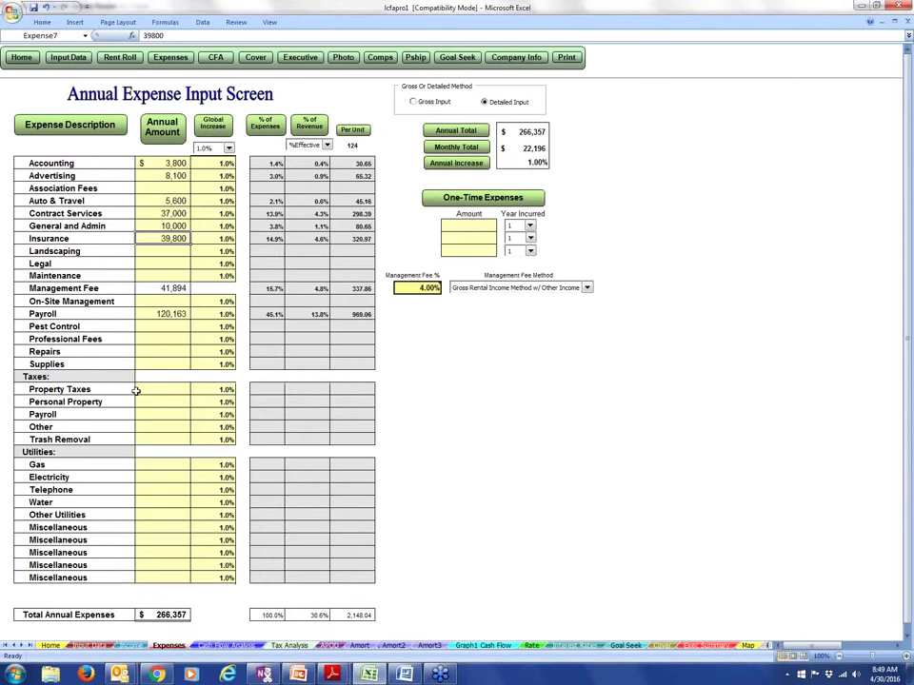
{"action": "left_click", "coordinate": [157, 388]}
{"action": "type", "text": "60000"}
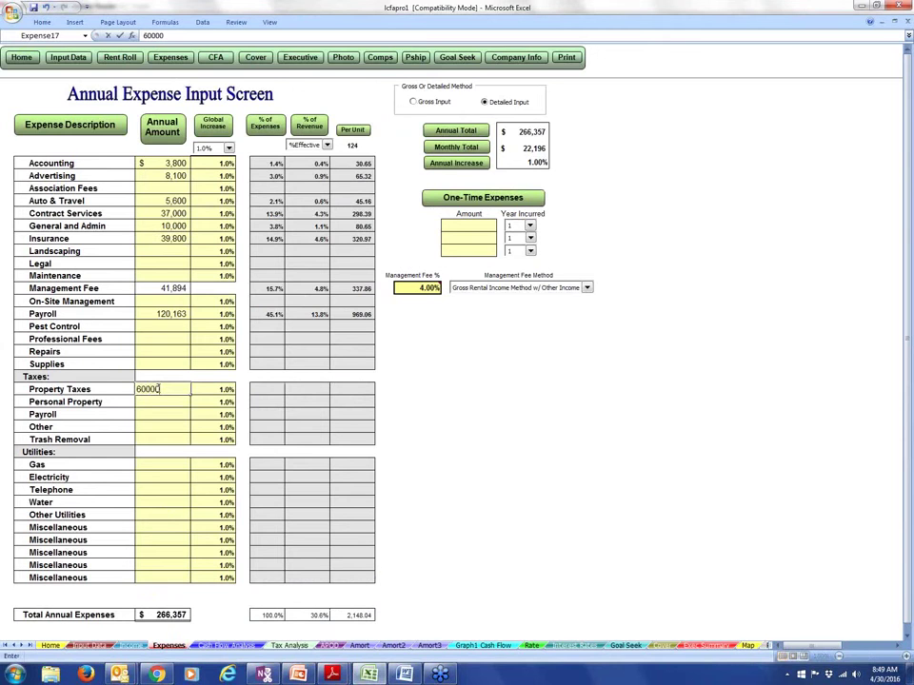
{"action": "key", "text": "Return"}
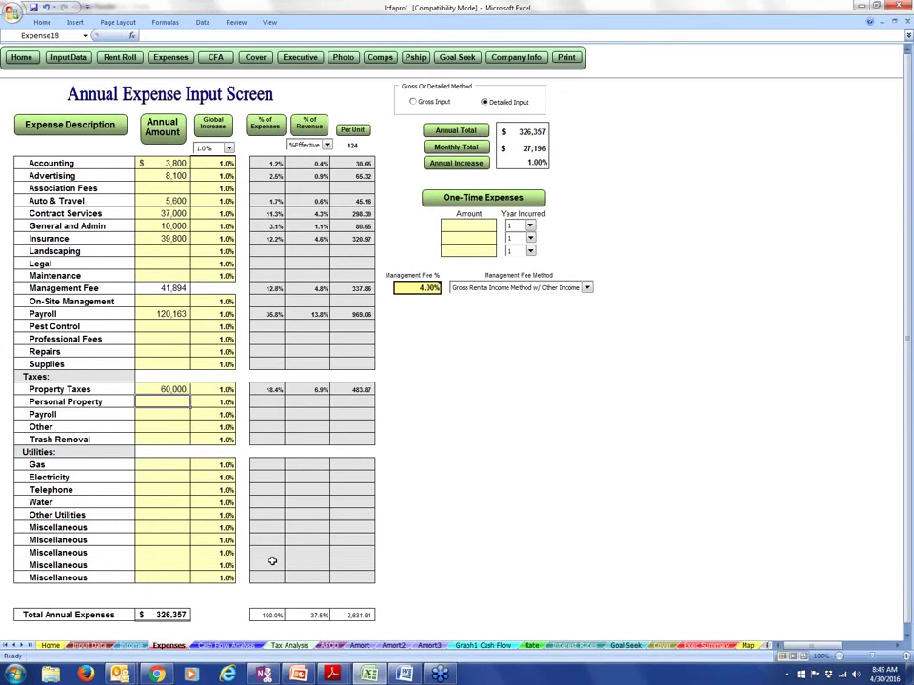
{"action": "left_click", "coordinate": [332, 674]}
{"action": "left_click", "coordinate": [381, 630]}
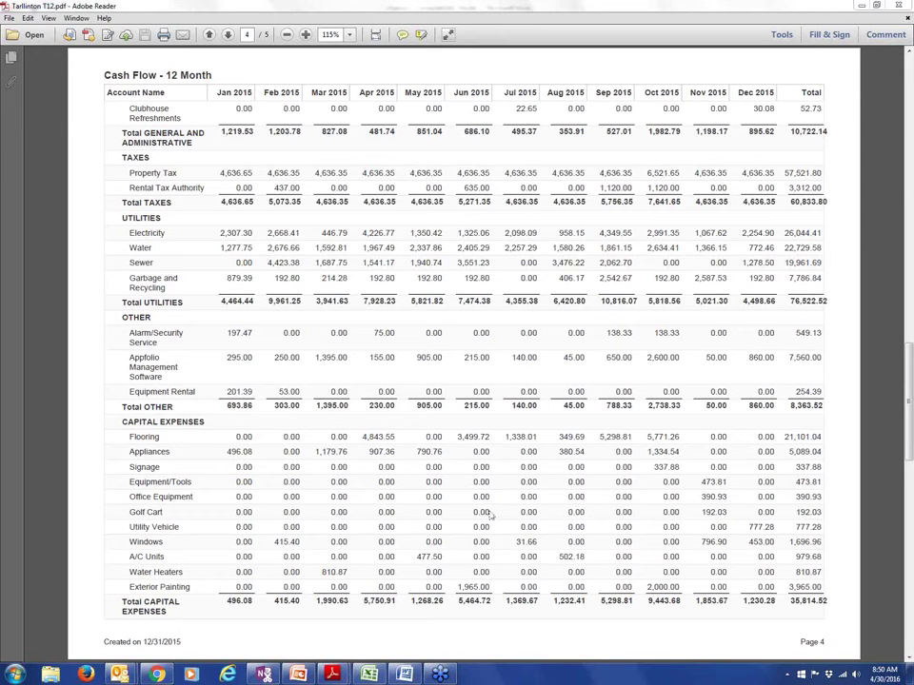
- Enter 76,000 for the annual Gas expense, then check the T12 PDF's utilities totals
{"action": "mouse_move", "coordinate": [376, 674]}
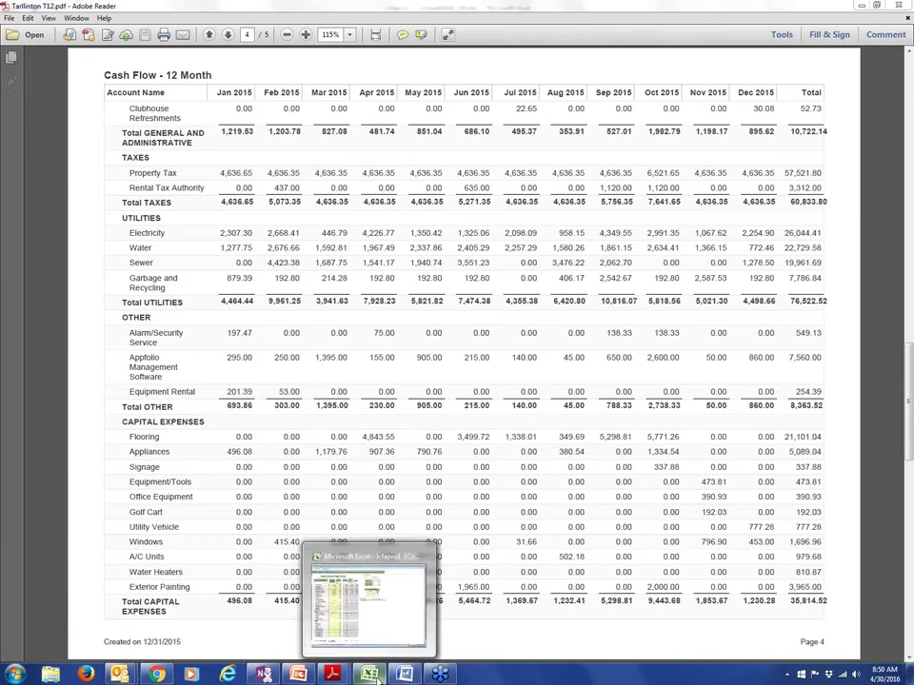
{"action": "left_click", "coordinate": [385, 633]}
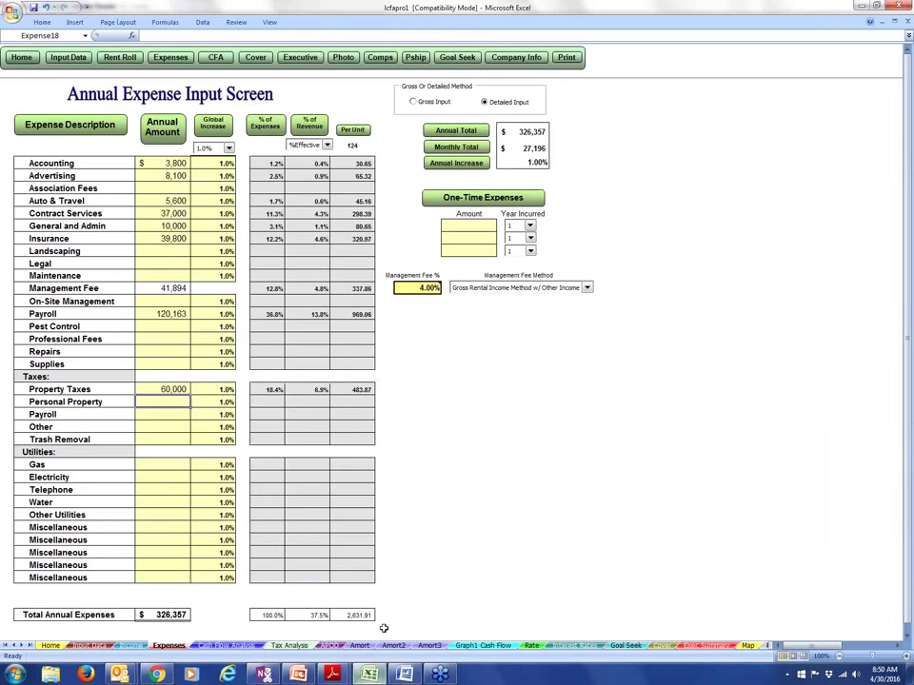
{"action": "left_click", "coordinate": [177, 463]}
{"action": "type", "text": "76000"}
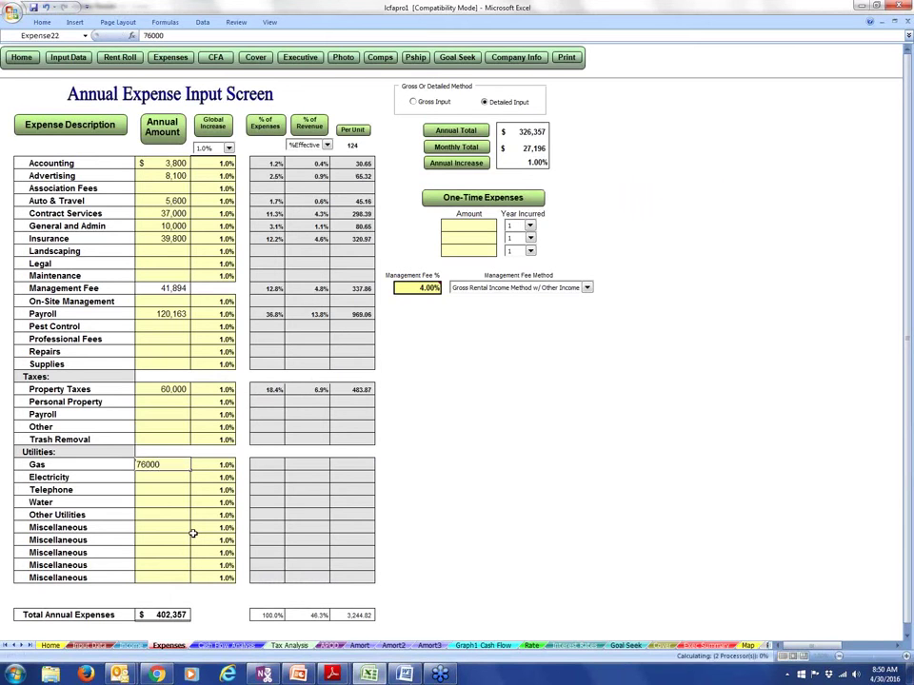
{"action": "key", "text": "Return"}
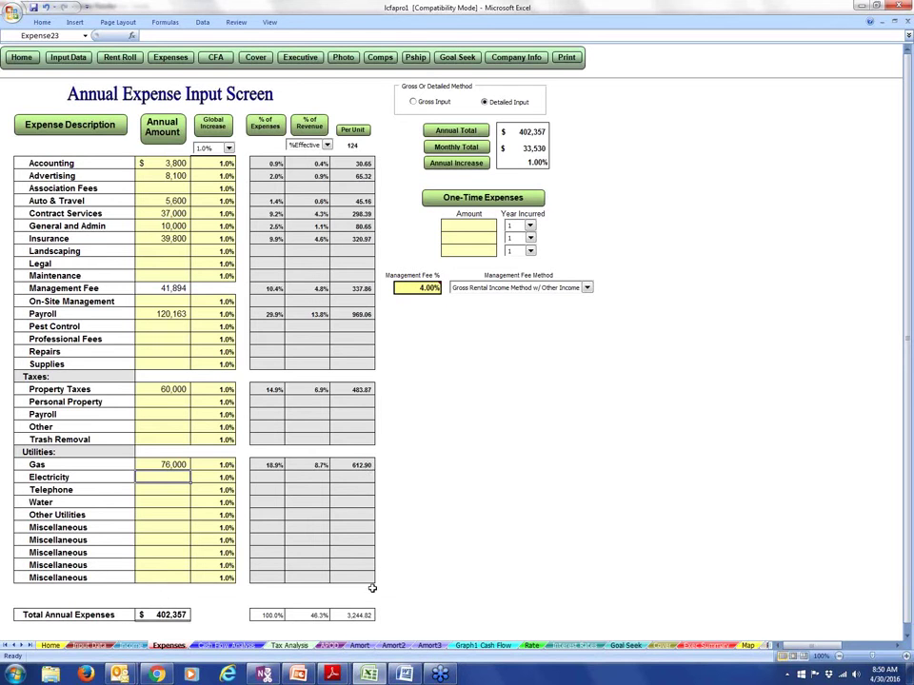
{"action": "mouse_move", "coordinate": [332, 672]}
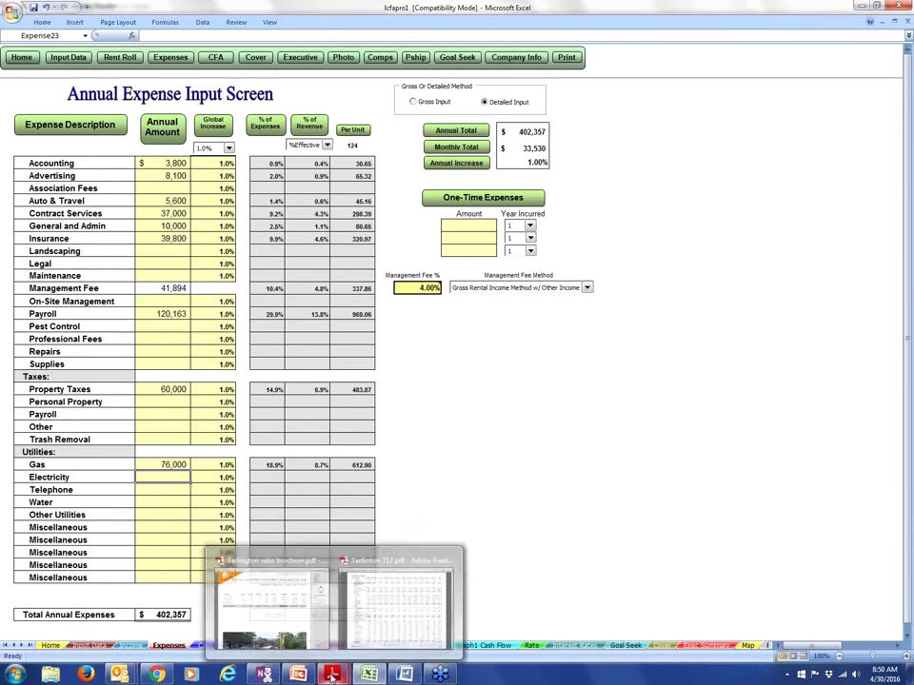
{"action": "left_click", "coordinate": [388, 633]}
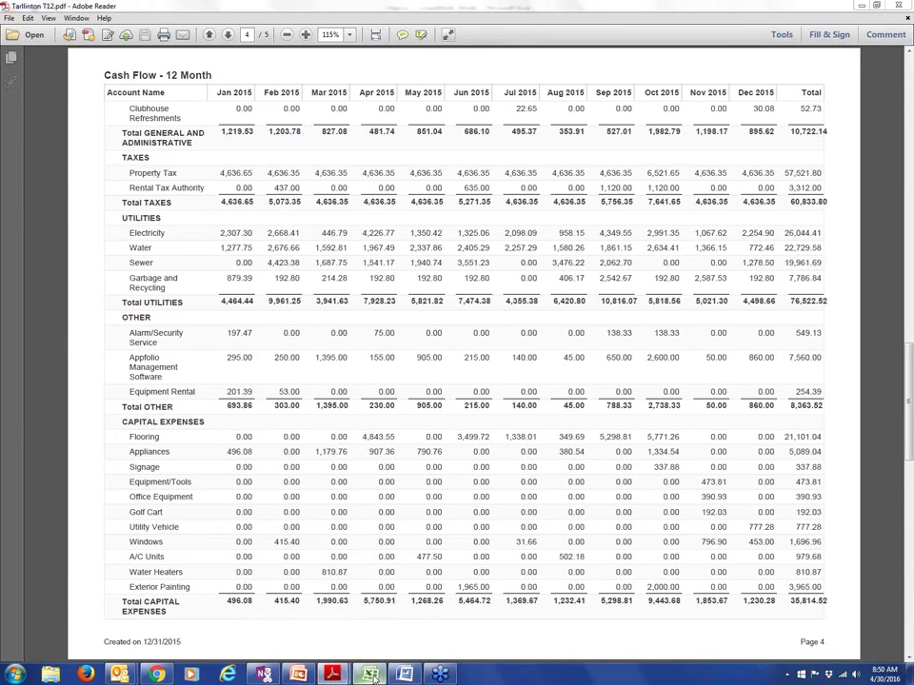
- Enter 8,600 for the first Miscellaneous expense, then check the T12 PDF's capital expenses
{"action": "left_click", "coordinate": [371, 675]}
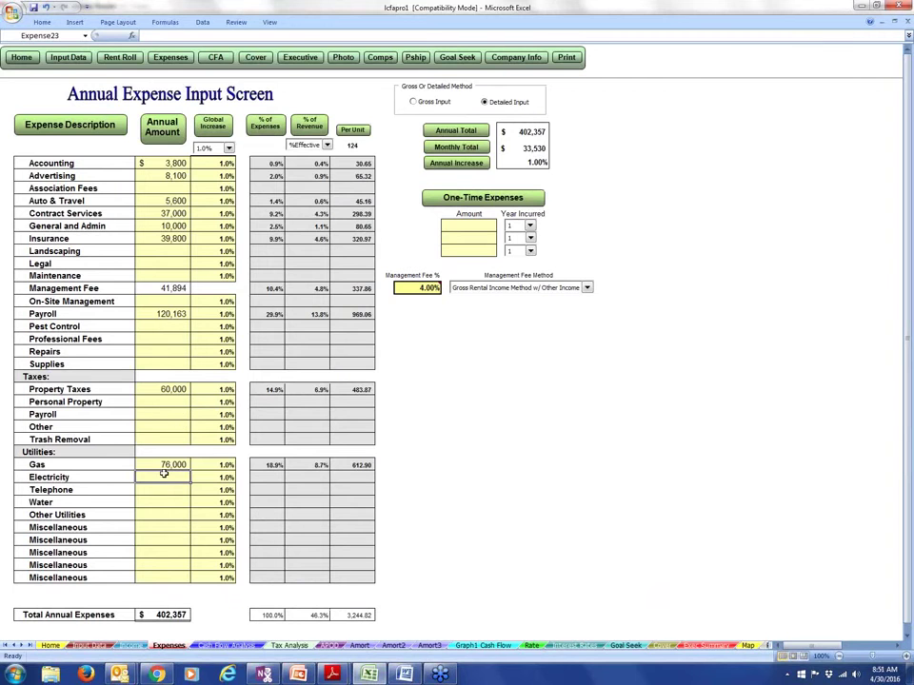
{"action": "left_click", "coordinate": [179, 526]}
{"action": "type", "text": "8,600"}
{"action": "key", "text": "Return"}
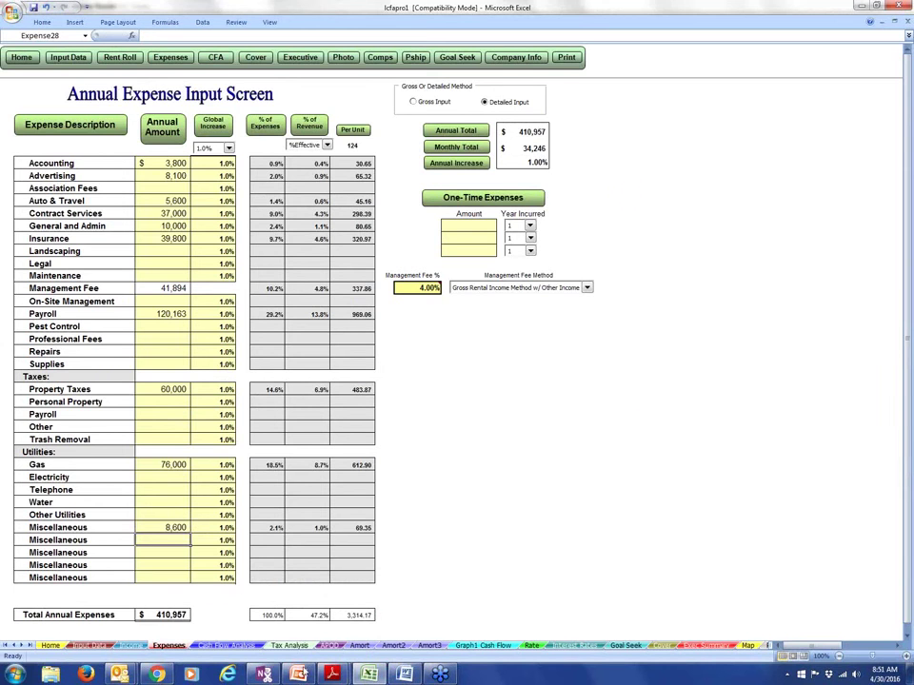
{"action": "mouse_move", "coordinate": [332, 676]}
{"action": "left_click", "coordinate": [367, 610]}
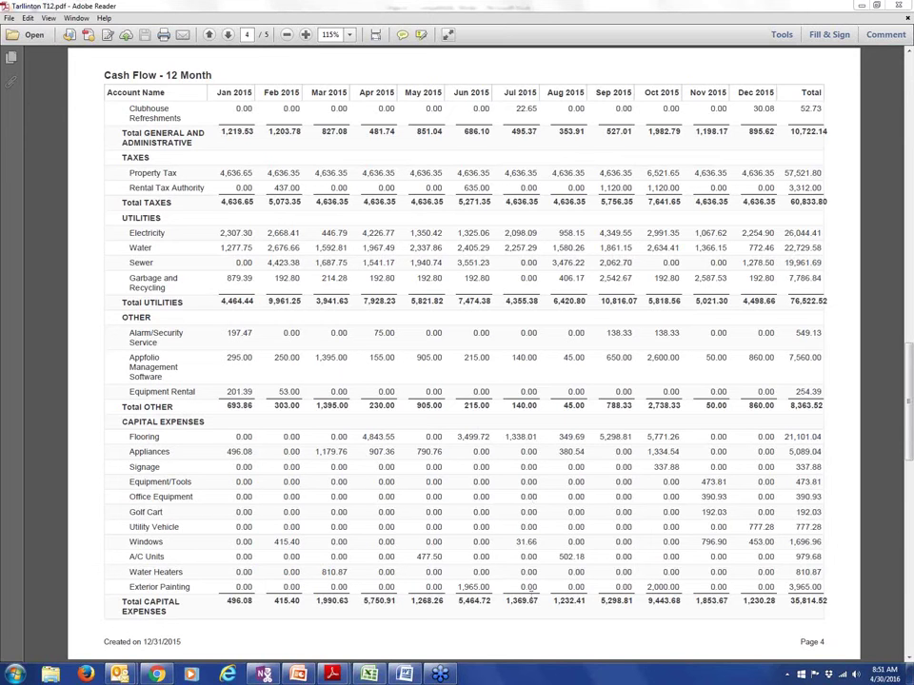
- Enter 35,000 for annual Maintenance, totalling 445,957, after checking page 5 of the T12 PDF
{"action": "left_click", "coordinate": [369, 674]}
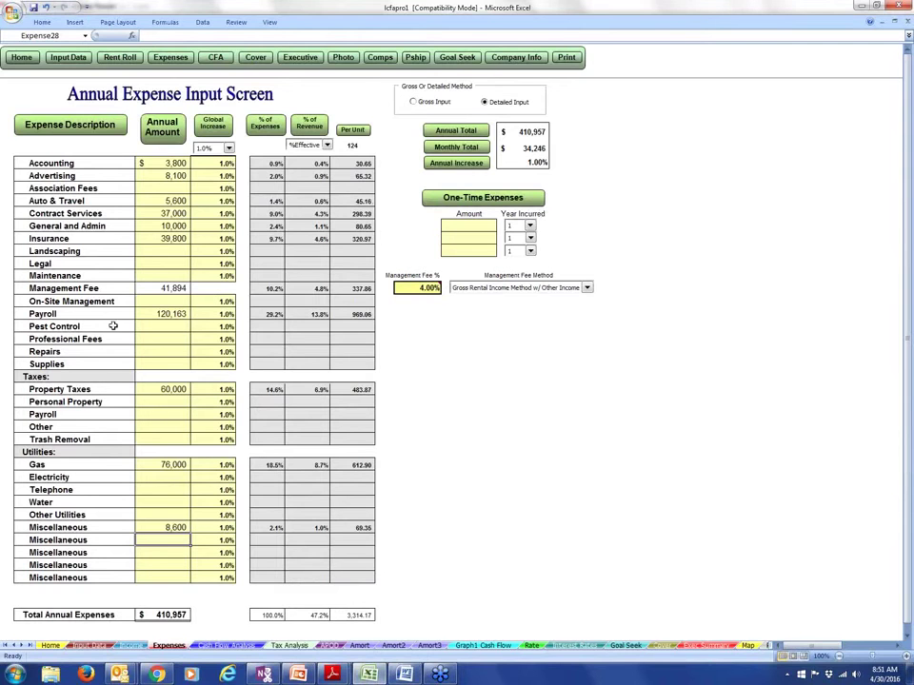
{"action": "left_click", "coordinate": [177, 276]}
{"action": "type", "text": "35,000"}
{"action": "key", "text": "Return"}
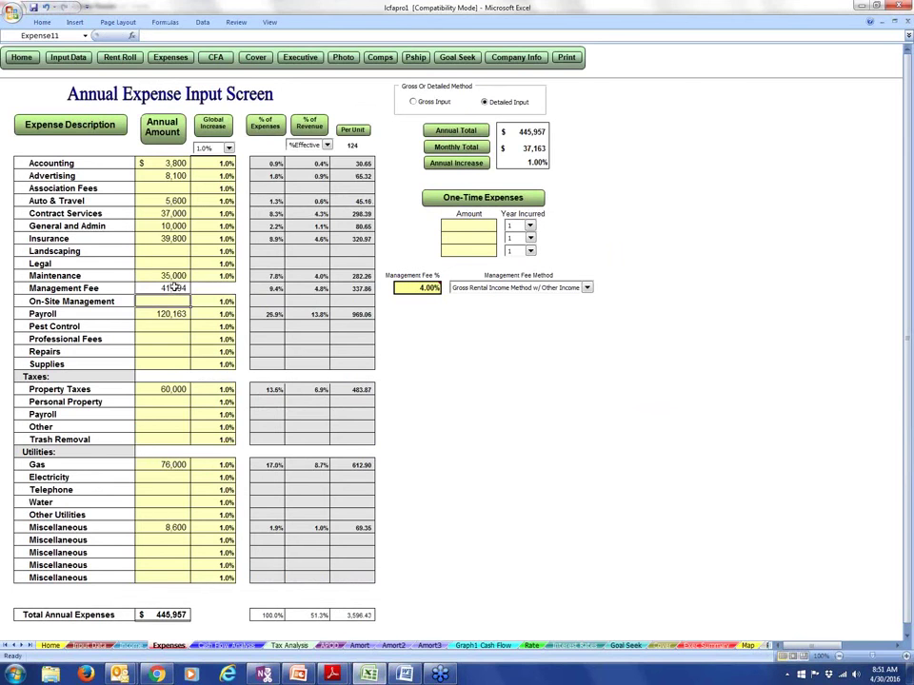
{"action": "left_click", "coordinate": [326, 677]}
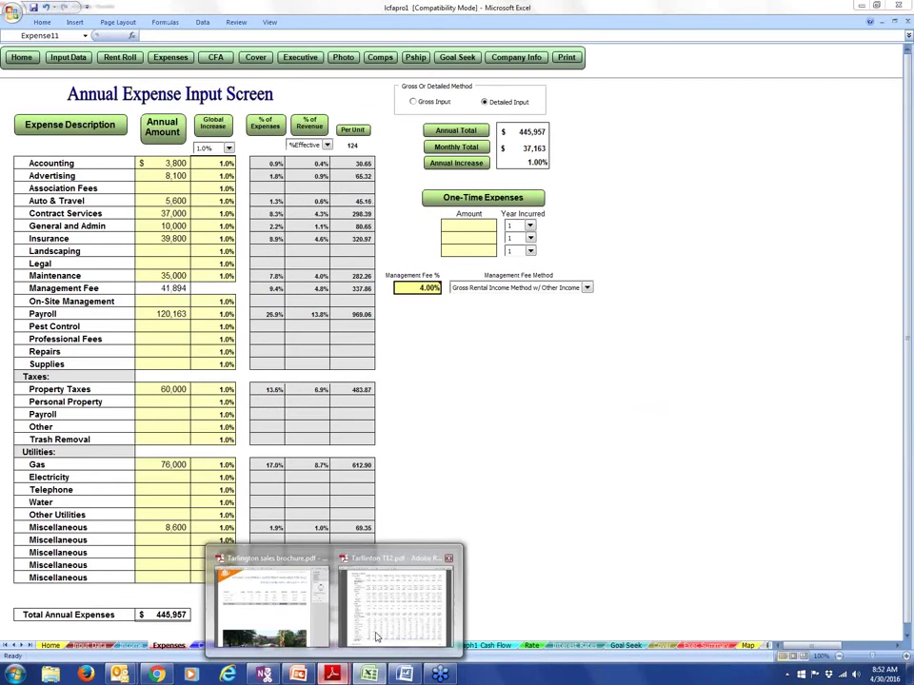
{"action": "left_click", "coordinate": [277, 609]}
{"action": "scroll", "coordinate": [384, 533], "scroll_direction": "down", "scroll_amount": 5}
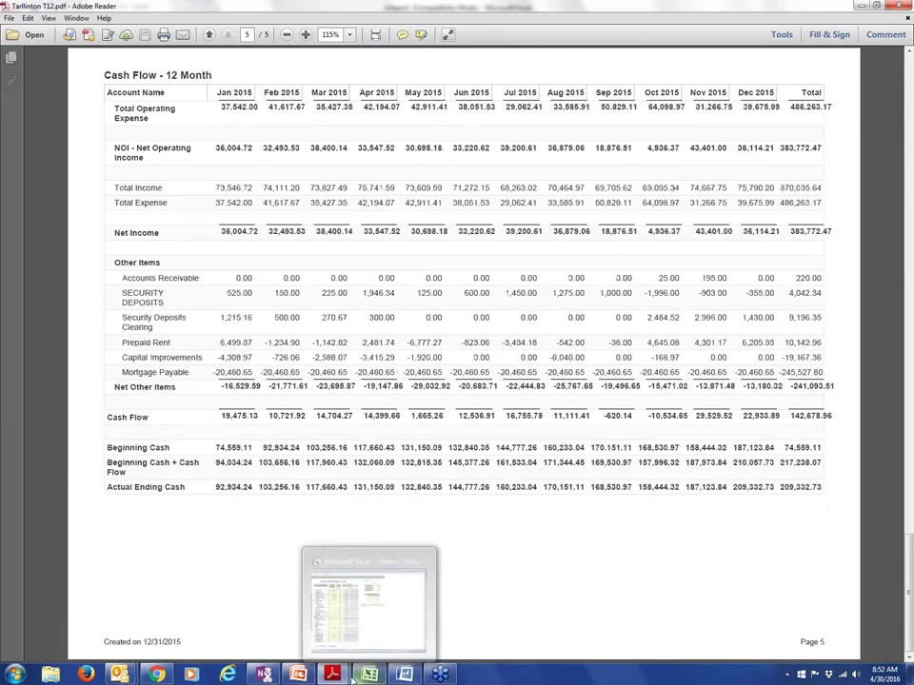
{"action": "mouse_move", "coordinate": [365, 677]}
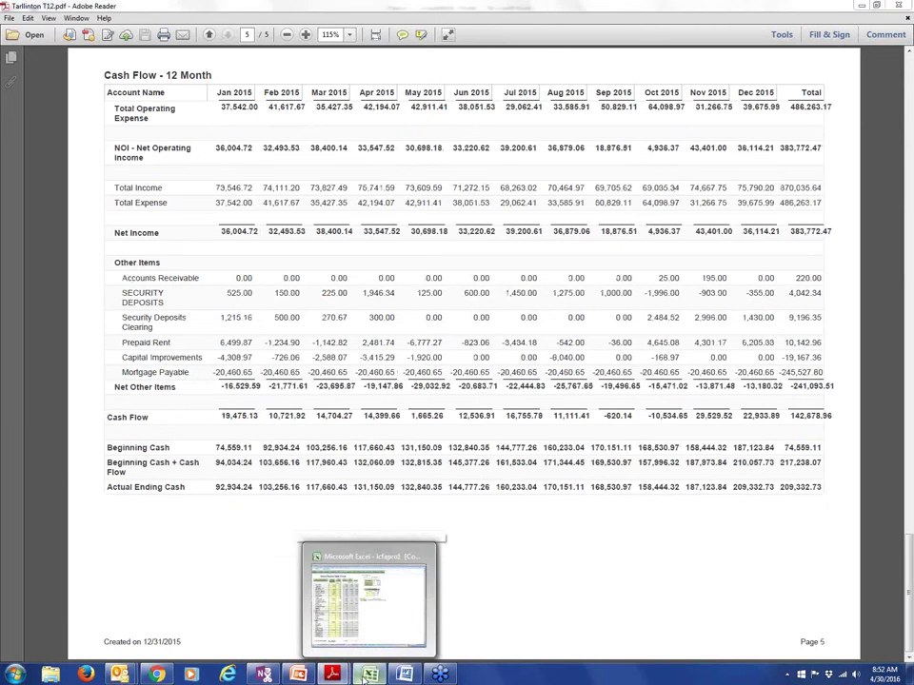
{"action": "left_click", "coordinate": [364, 601]}
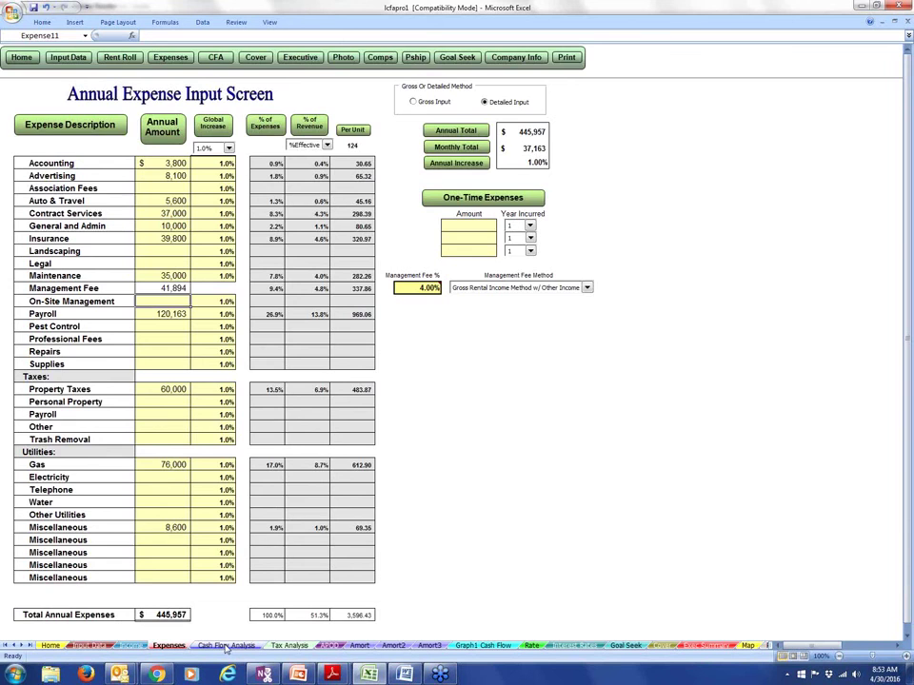
- Inspect the Year 1 debt coverage ratio (1.15) and the Years 1–3 cash-on-cash return formulas
{"action": "left_click", "coordinate": [226, 646]}
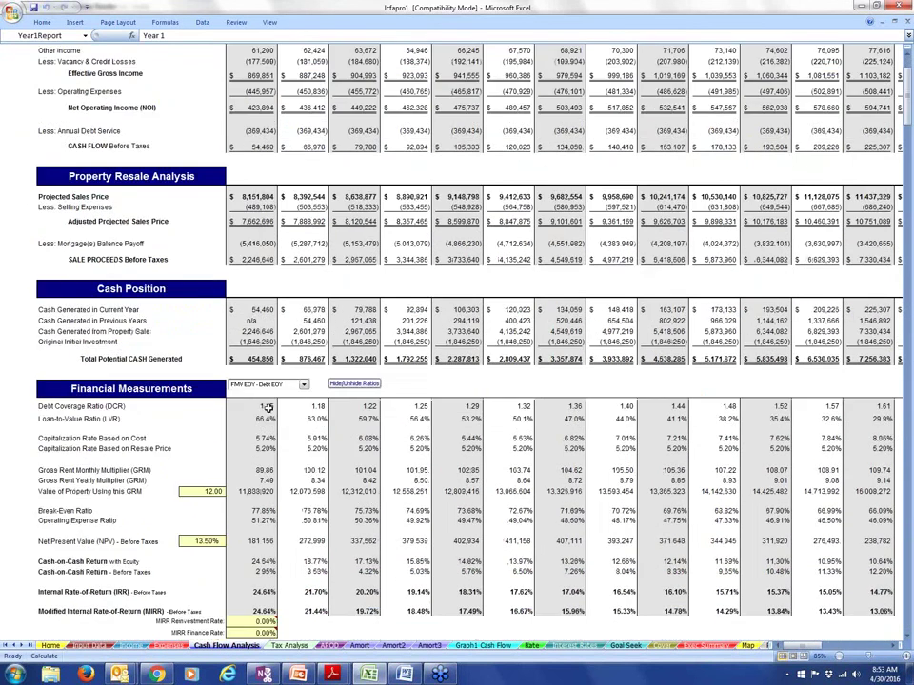
{"action": "left_click", "coordinate": [267, 406]}
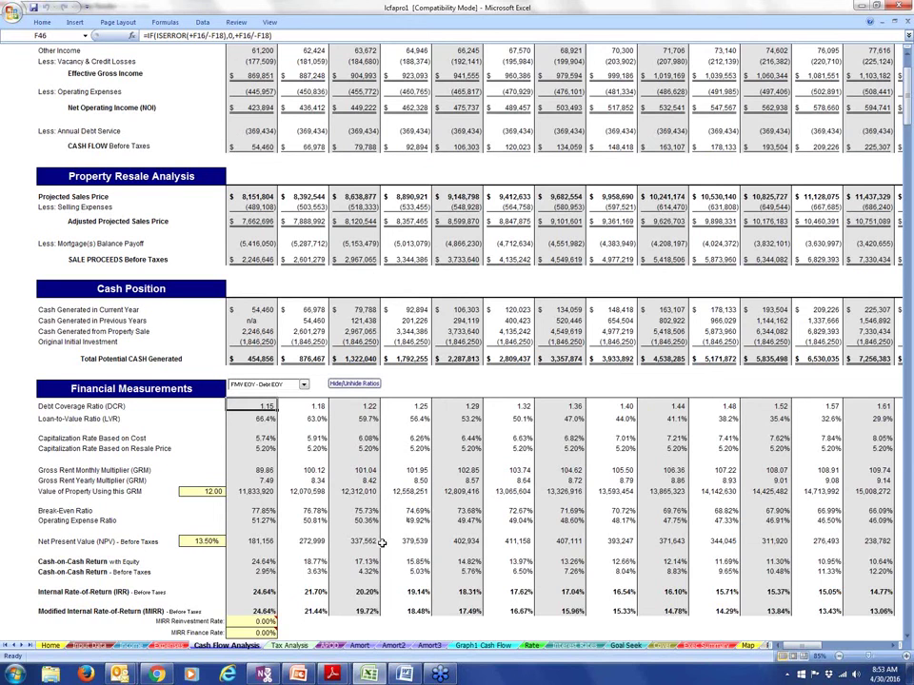
{"action": "scroll", "coordinate": [286, 409], "scroll_direction": "down", "scroll_amount": 1}
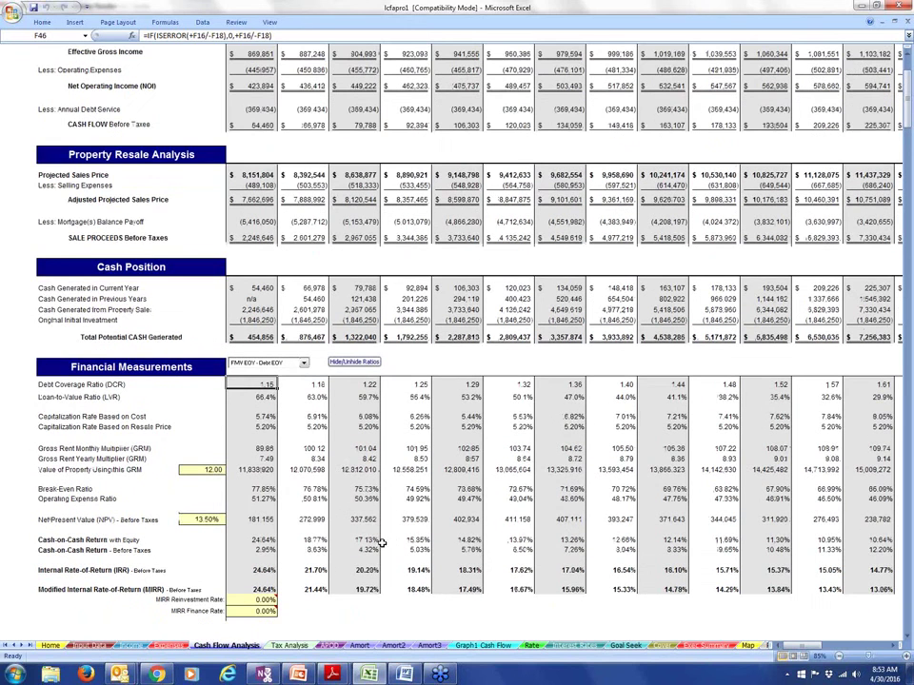
{"action": "left_click", "coordinate": [252, 550]}
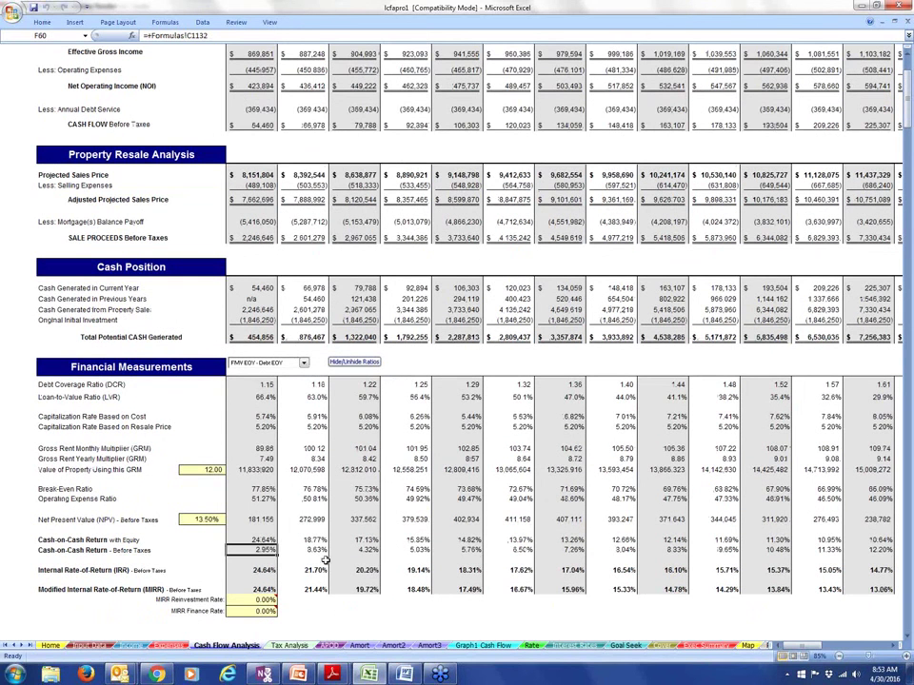
{"action": "left_click", "coordinate": [304, 550]}
{"action": "left_click", "coordinate": [370, 551]}
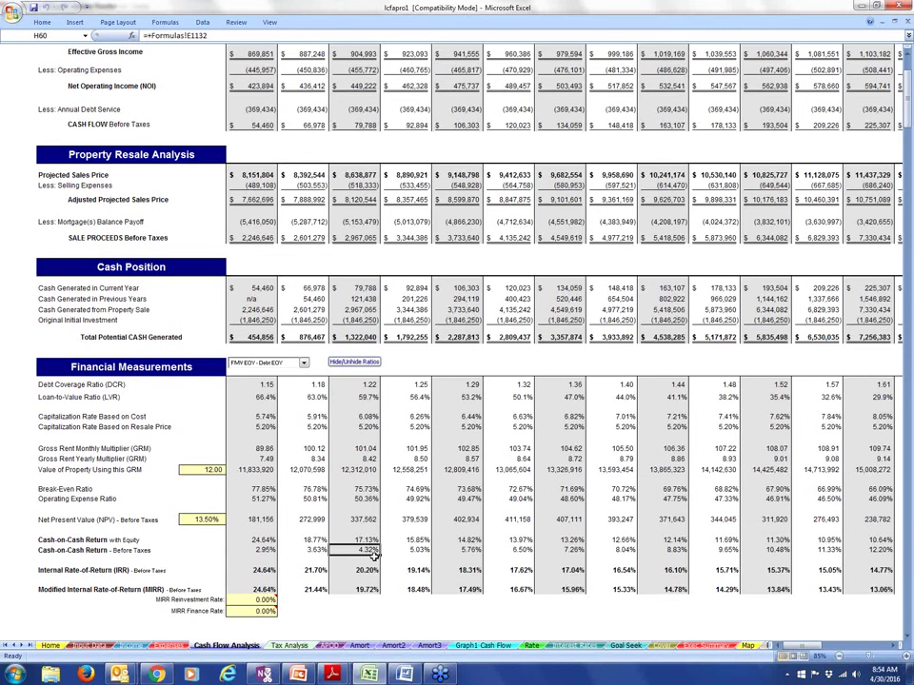
- On Input Data, inspect the cap rate, EOY valuation and $7,385,000 contract purchase price
{"action": "left_click", "coordinate": [130, 647]}
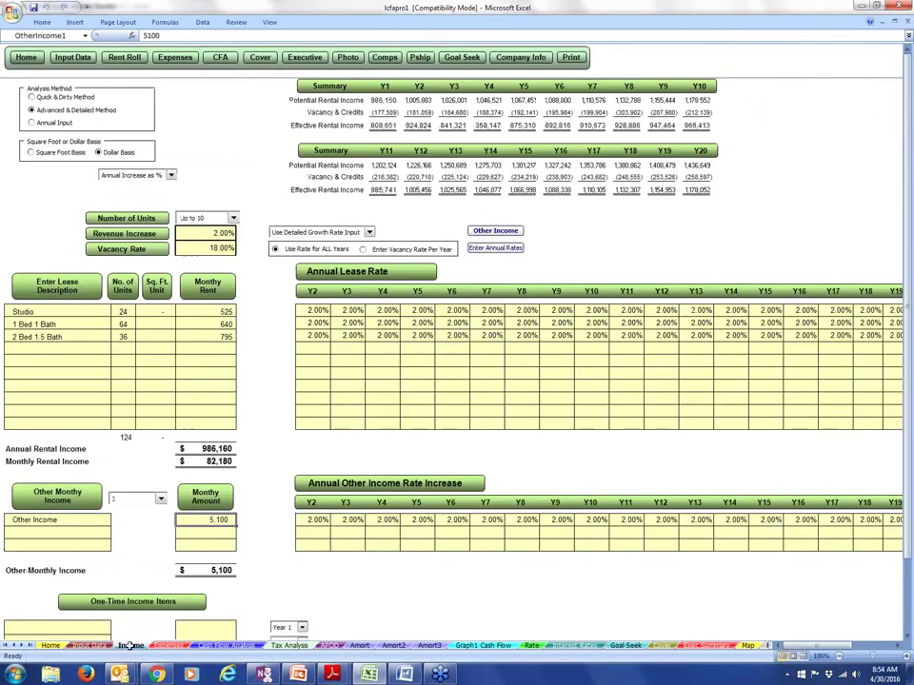
{"action": "left_click", "coordinate": [89, 647]}
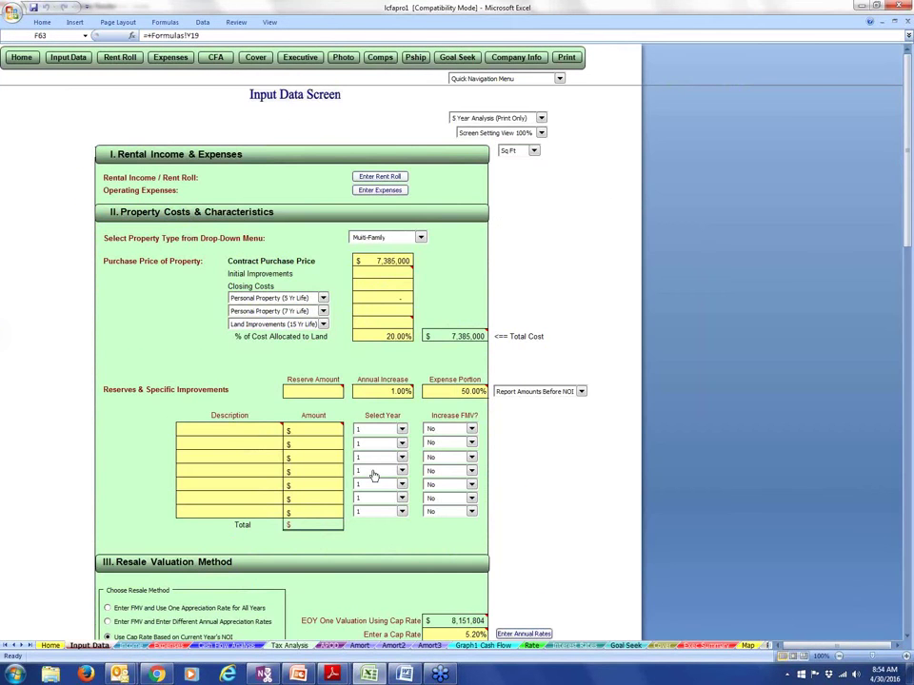
{"action": "scroll", "coordinate": [373, 475], "scroll_direction": "down", "scroll_amount": 2}
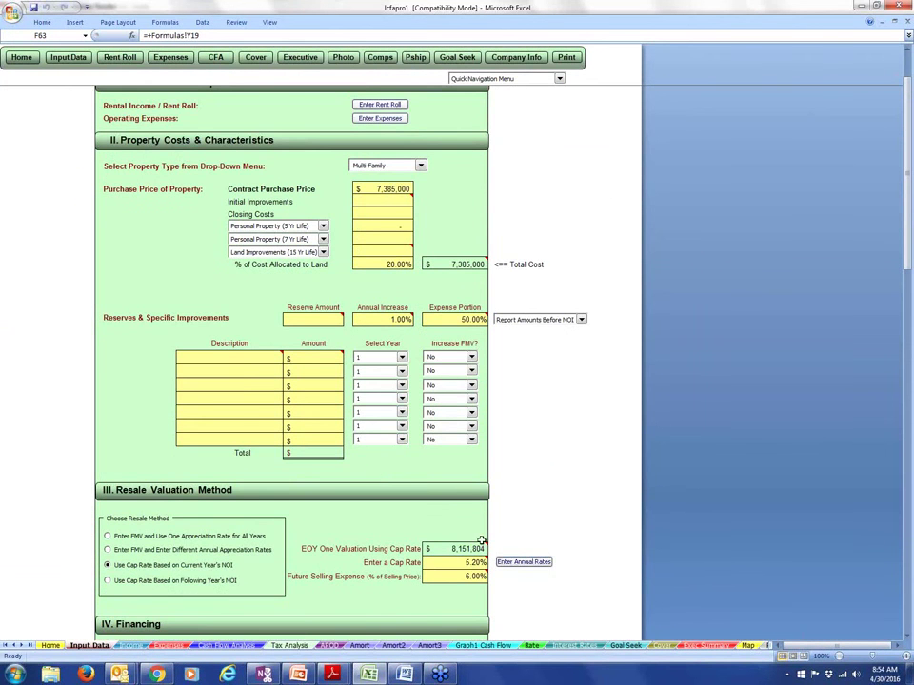
{"action": "left_click", "coordinate": [455, 562]}
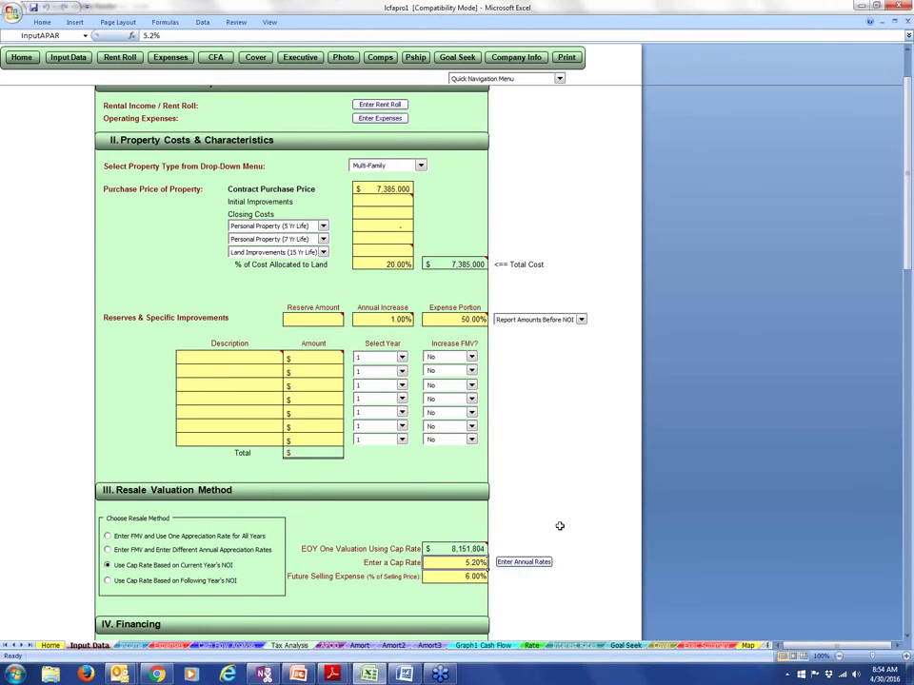
{"action": "key", "text": "Up"}
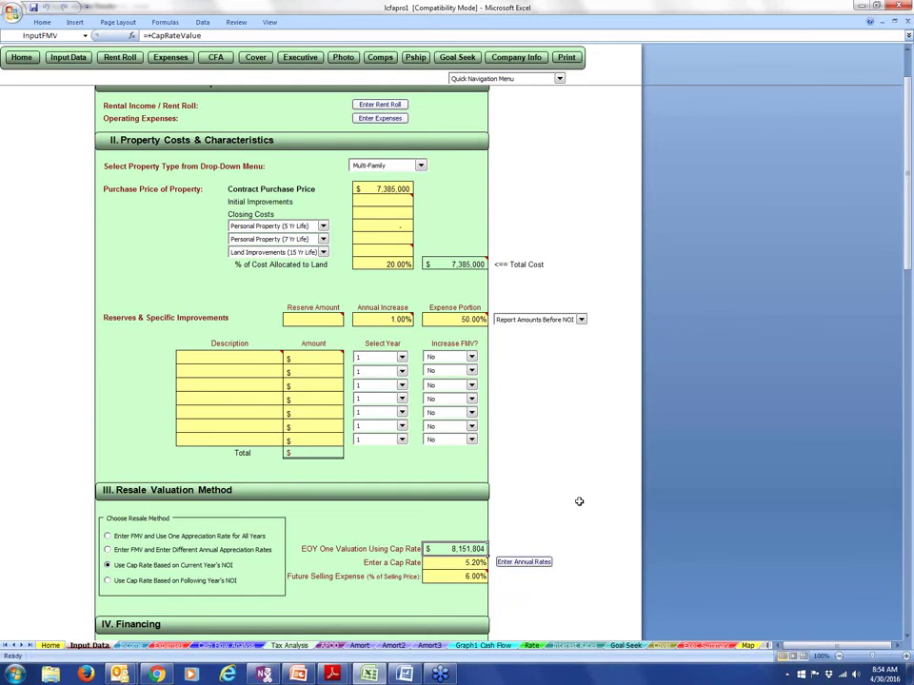
{"action": "left_click", "coordinate": [402, 187]}
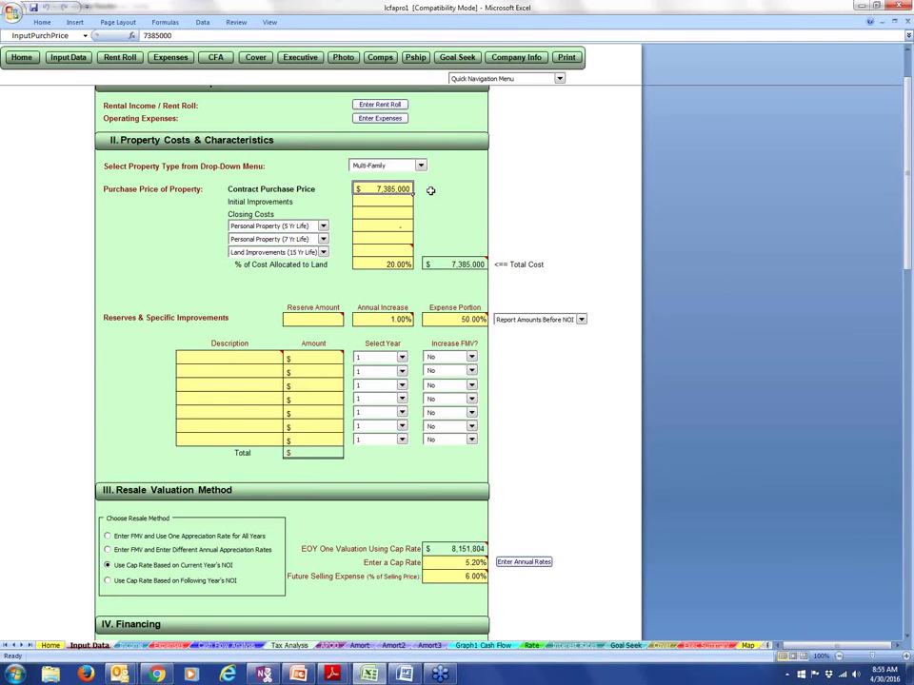
- Change the cap rate to 8.25%
{"action": "left_click", "coordinate": [457, 562]}
{"action": "type", "text": "8.25"}
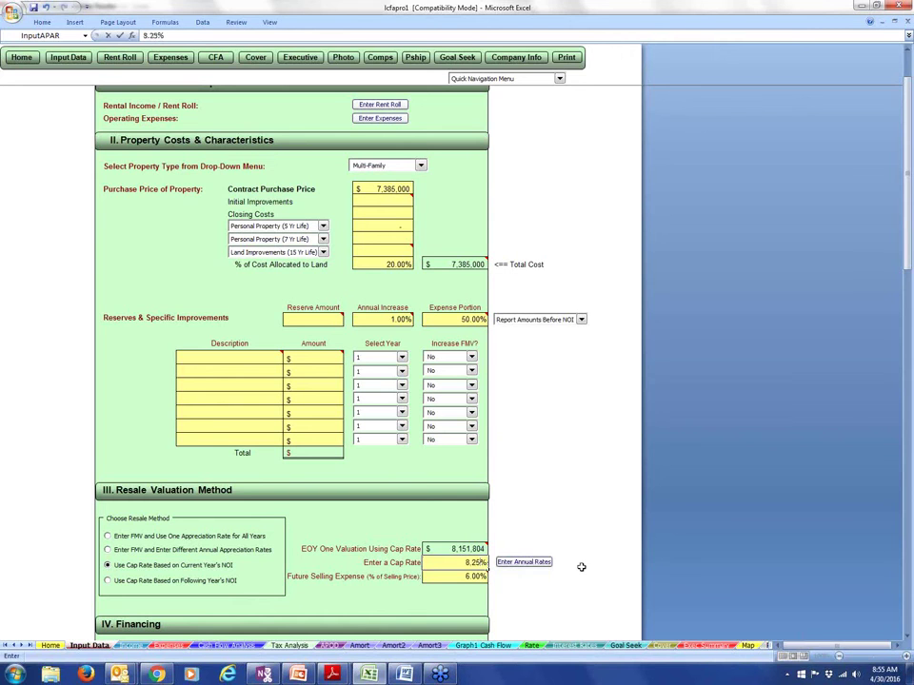
{"action": "key", "text": "Return"}
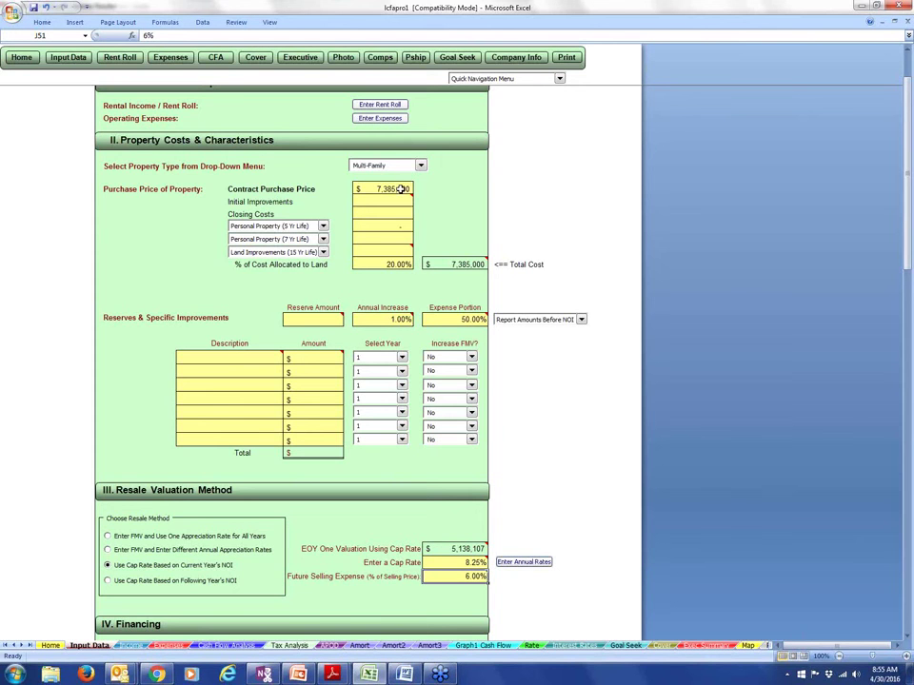
- Replace the contract purchase price with $5,138,000
{"action": "left_click", "coordinate": [401, 188]}
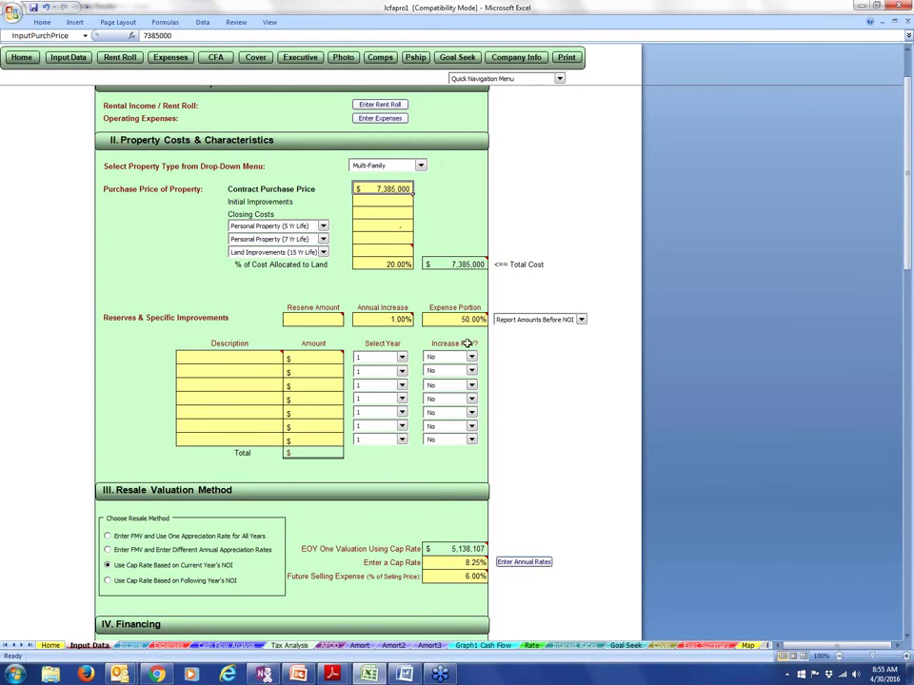
{"action": "type", "text": "5138000"}
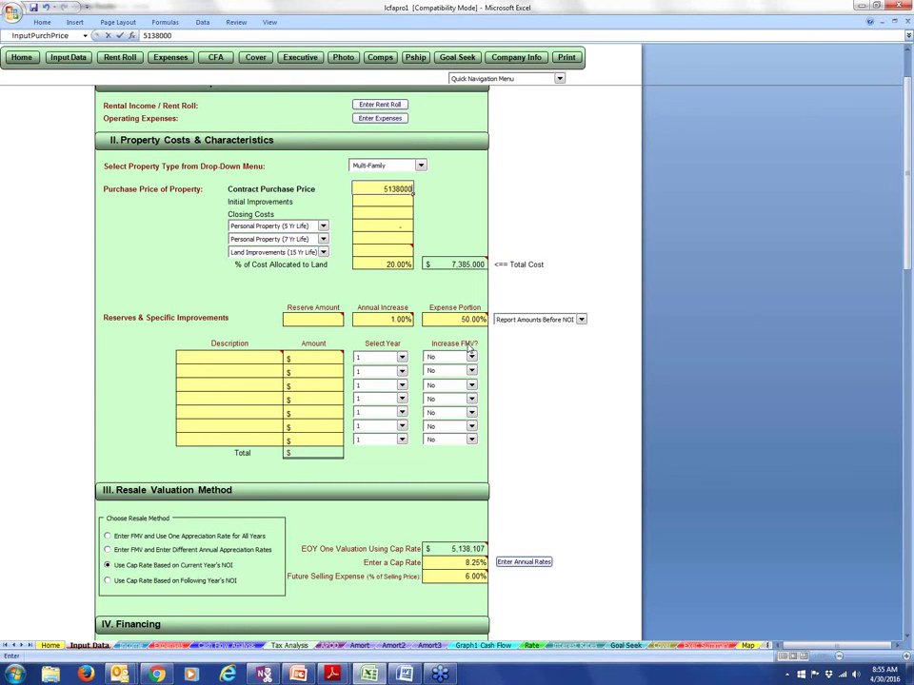
{"action": "key", "text": "Return"}
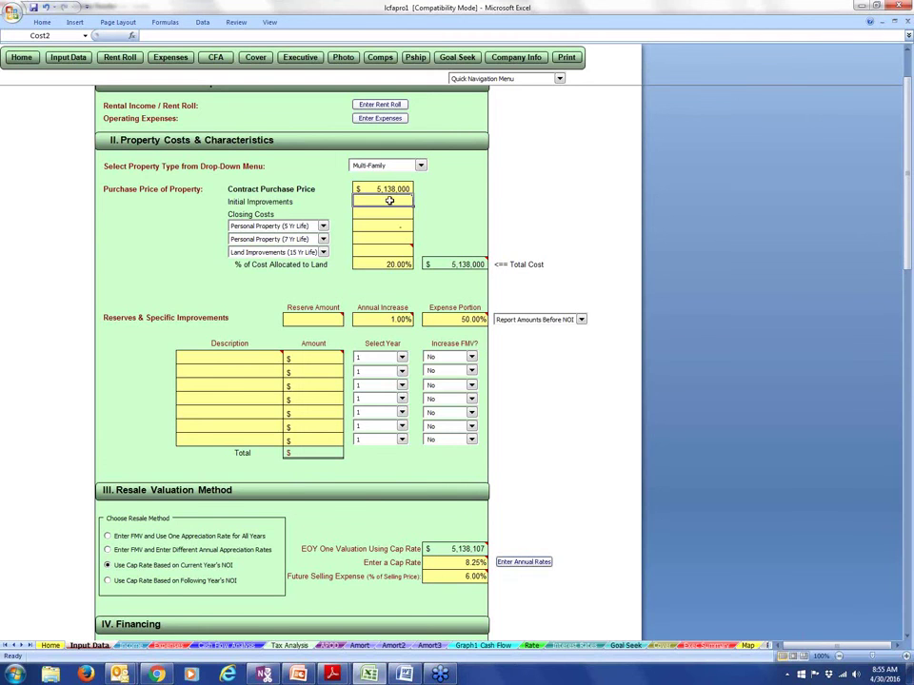
{"action": "left_click", "coordinate": [476, 562]}
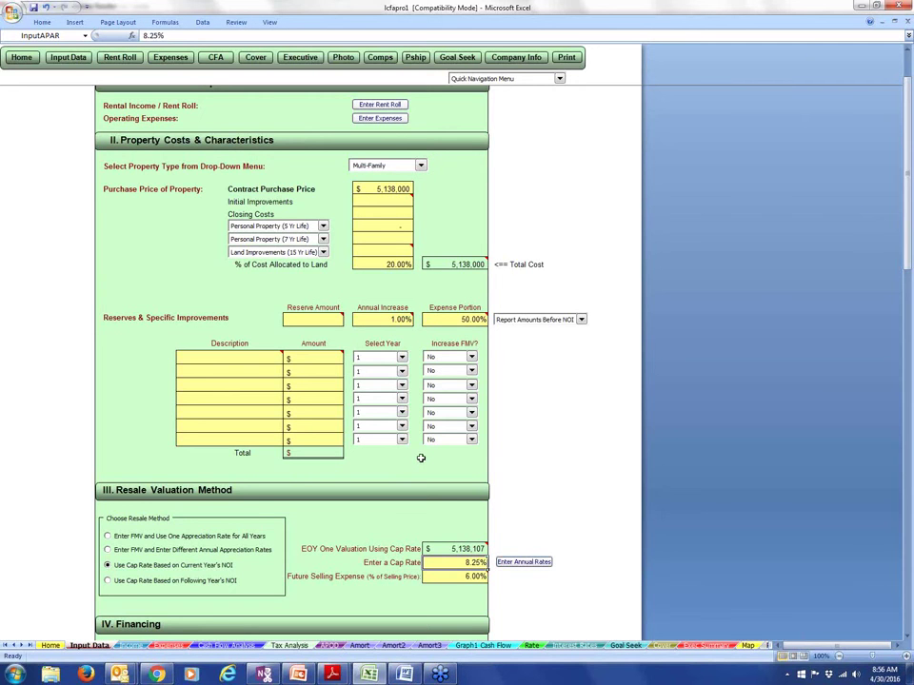
- Verify the $5,138,000 price, review the new debt coverage and yearly cash-on-cash returns, then open the Word LOI
{"action": "mouse_move", "coordinate": [481, 563]}
{"action": "left_click", "coordinate": [399, 188]}
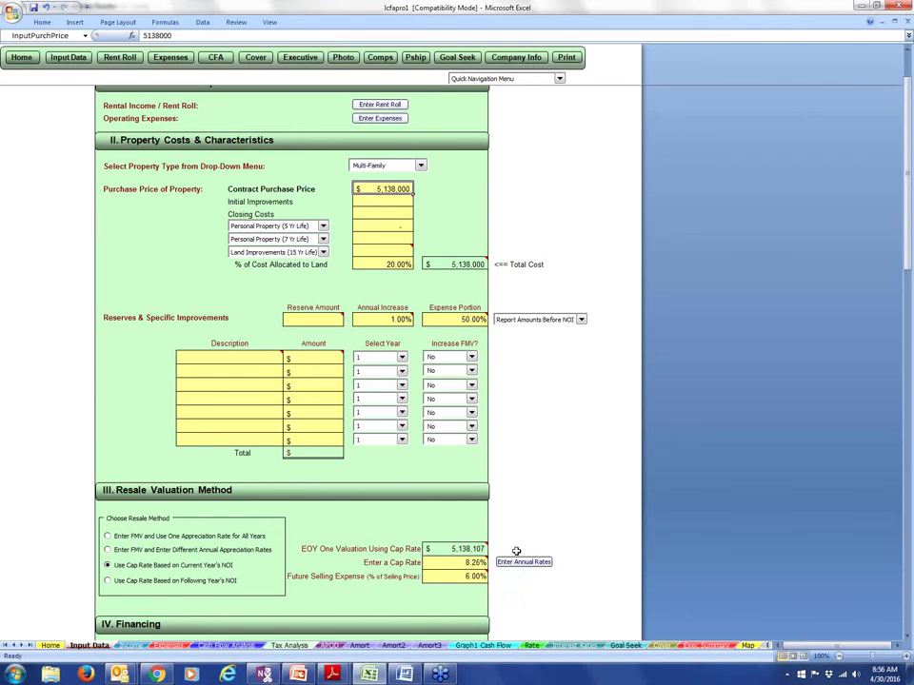
{"action": "left_click", "coordinate": [231, 646]}
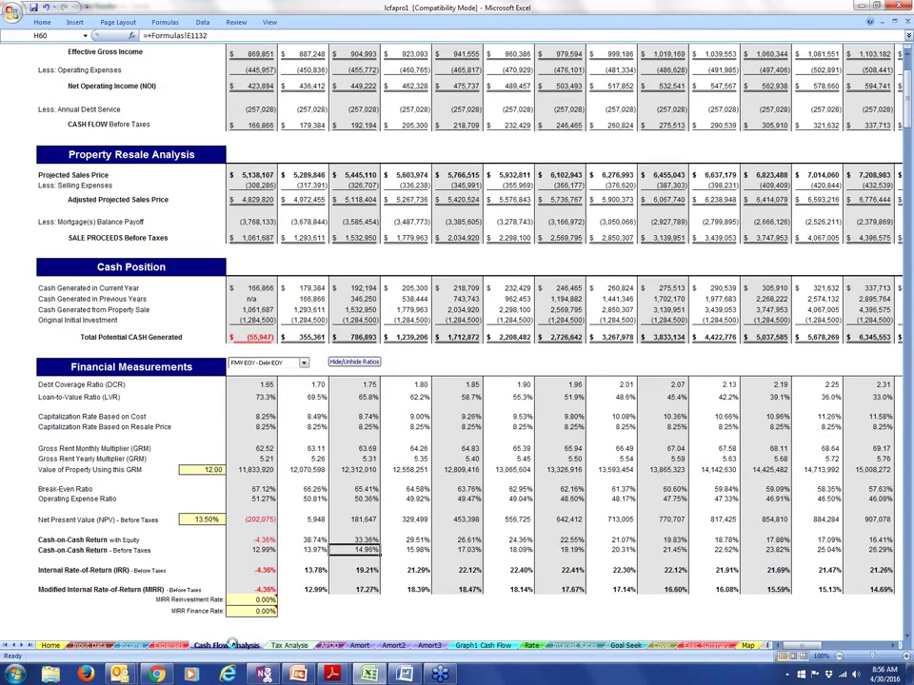
{"action": "left_click", "coordinate": [271, 386]}
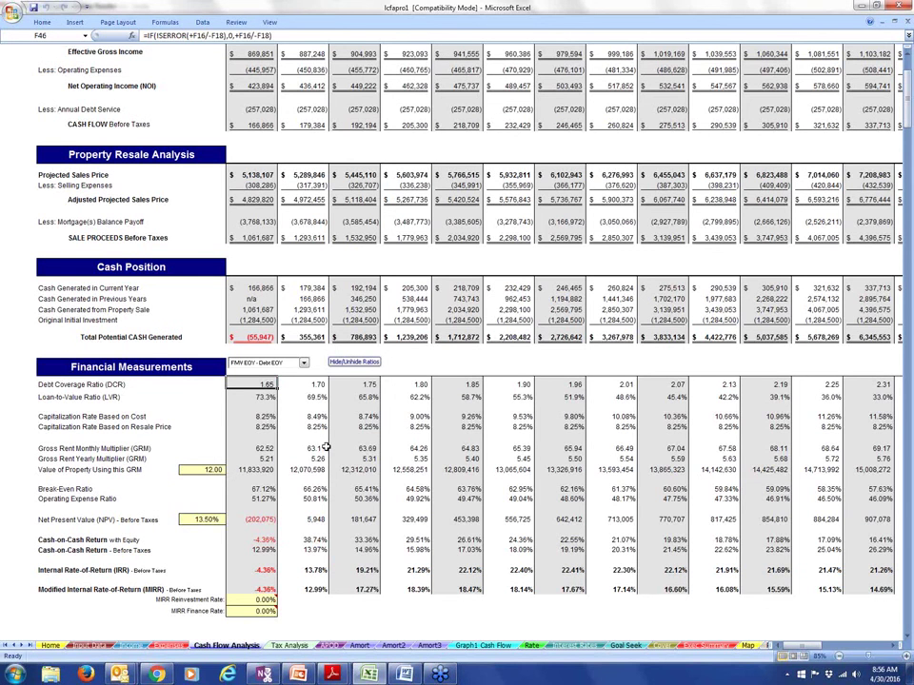
{"action": "left_click", "coordinate": [272, 550]}
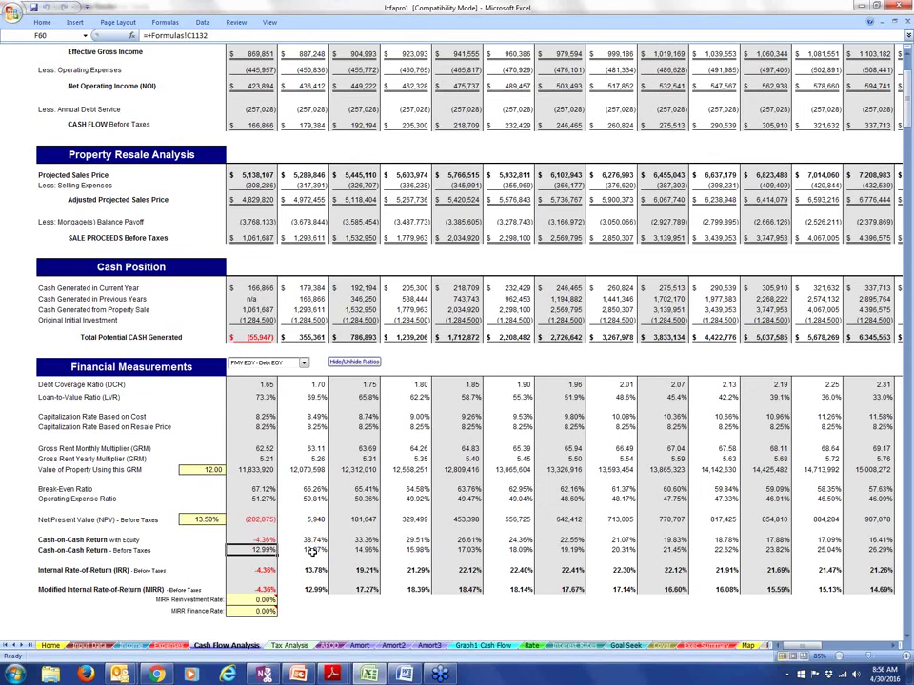
{"action": "left_click", "coordinate": [311, 549]}
{"action": "left_click", "coordinate": [361, 550]}
{"action": "left_click", "coordinate": [427, 550]}
{"action": "left_click", "coordinate": [473, 550]}
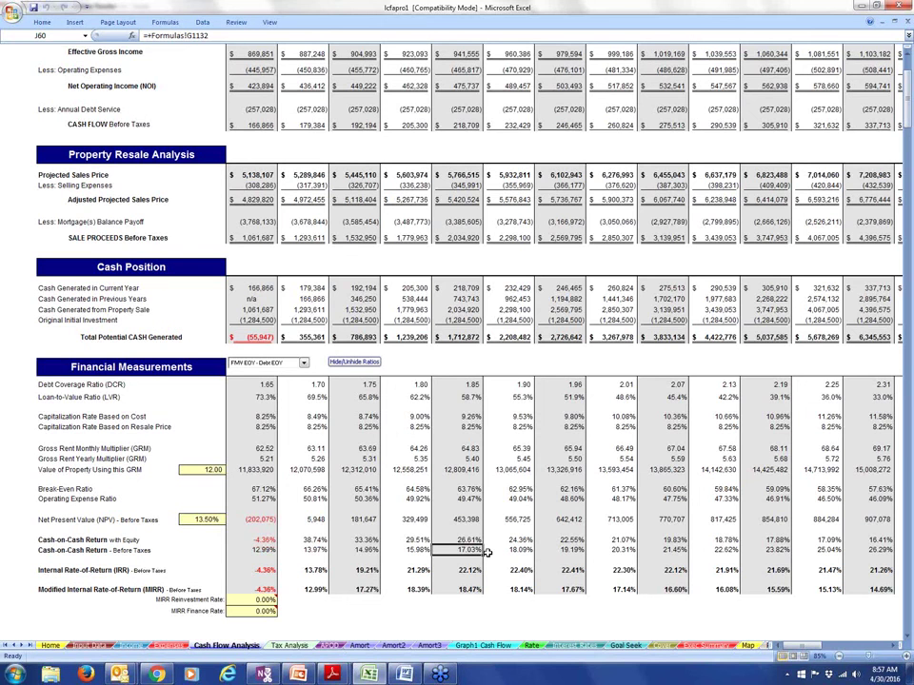
{"action": "left_click", "coordinate": [406, 675]}
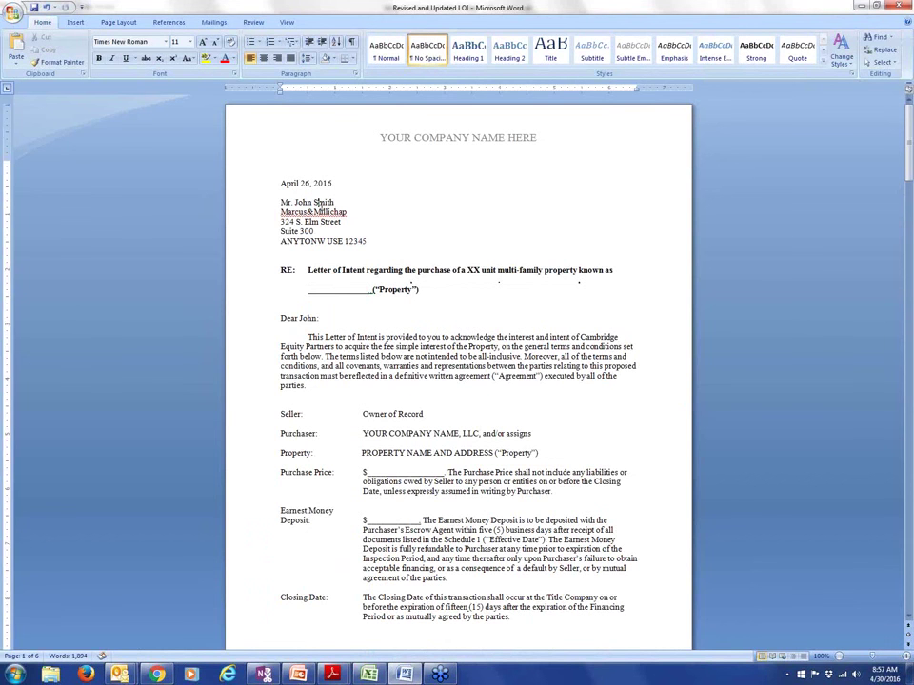
- Retype the recipient's surname and correct the town line to read ANYTOWN USA
{"action": "key", "text": "shift+End"}
{"action": "type", "text": "Bronaugh"}
{"action": "left_click", "coordinate": [319, 241]}
{"action": "key", "text": "BackSpace"}
{"action": "type", "text": "N"}
{"action": "key", "text": "Up"}
{"action": "left_click", "coordinate": [343, 241]}
{"action": "key", "text": "BackSpace"}
{"action": "type", "text": "A"}
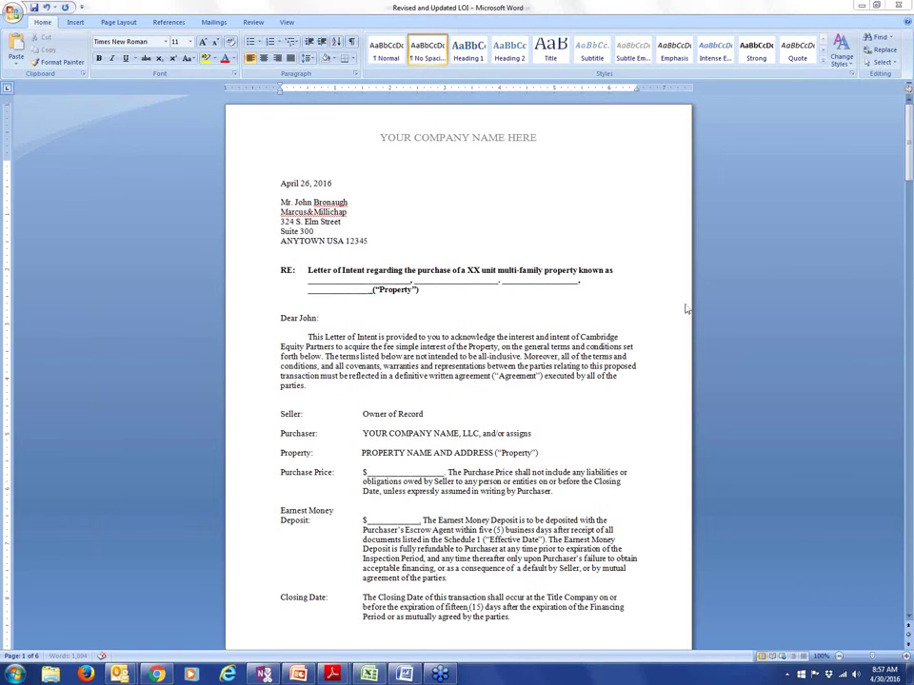
- Replace the XX unit count with 124 and Cambridge Equity Partners with YOUR COMPANY HERE
{"action": "double_click", "coordinate": [472, 271]}
{"action": "type", "text": "124"}
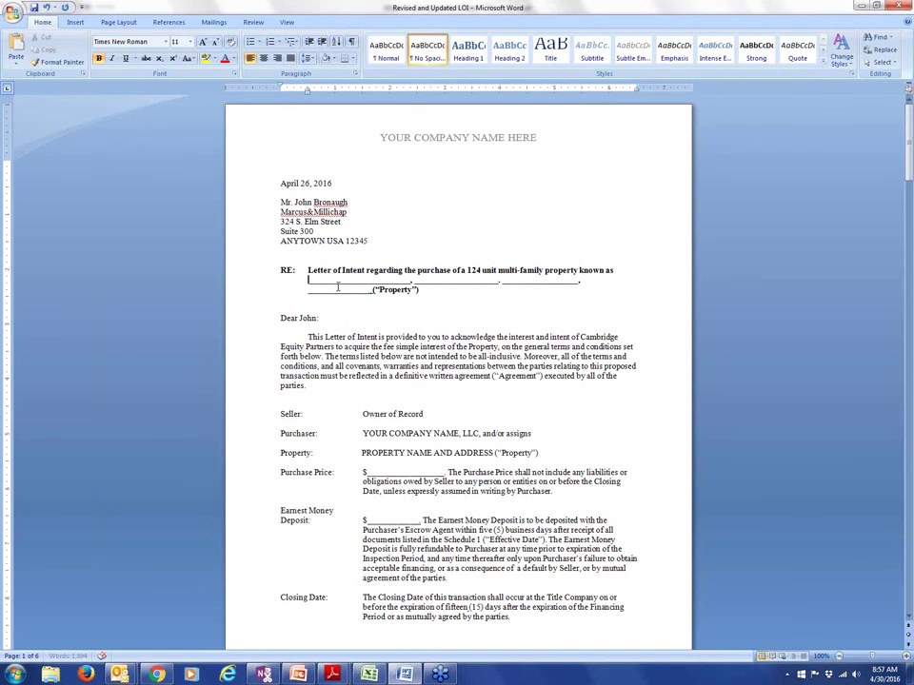
{"action": "key", "text": "Down"}
{"action": "key", "text": "Home"}
{"action": "left_click_drag", "start_coordinate": [580, 337], "coordinate": [334, 348]}
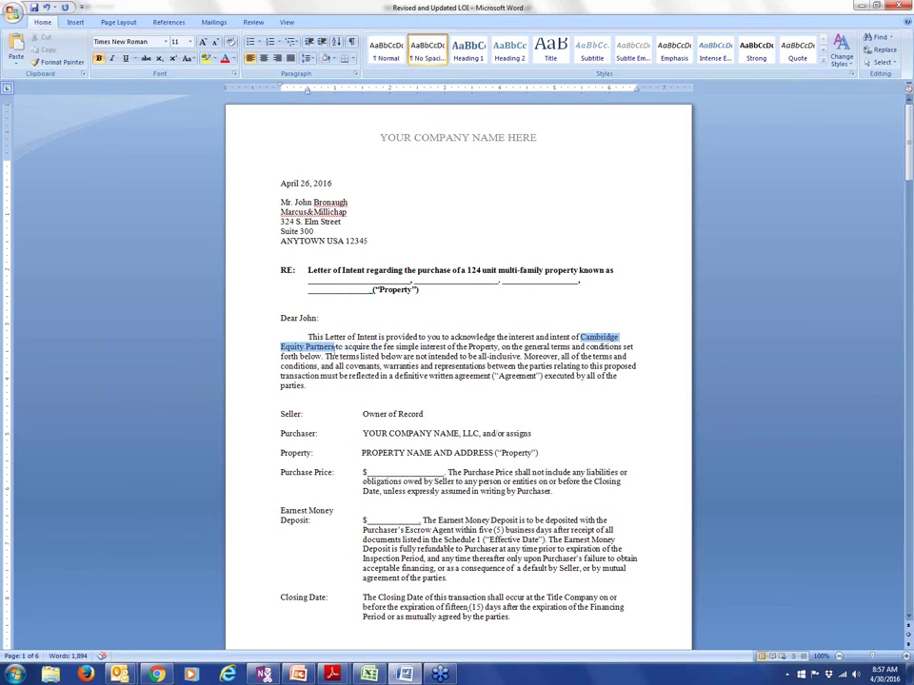
{"action": "type", "text": "YOUR C to"}
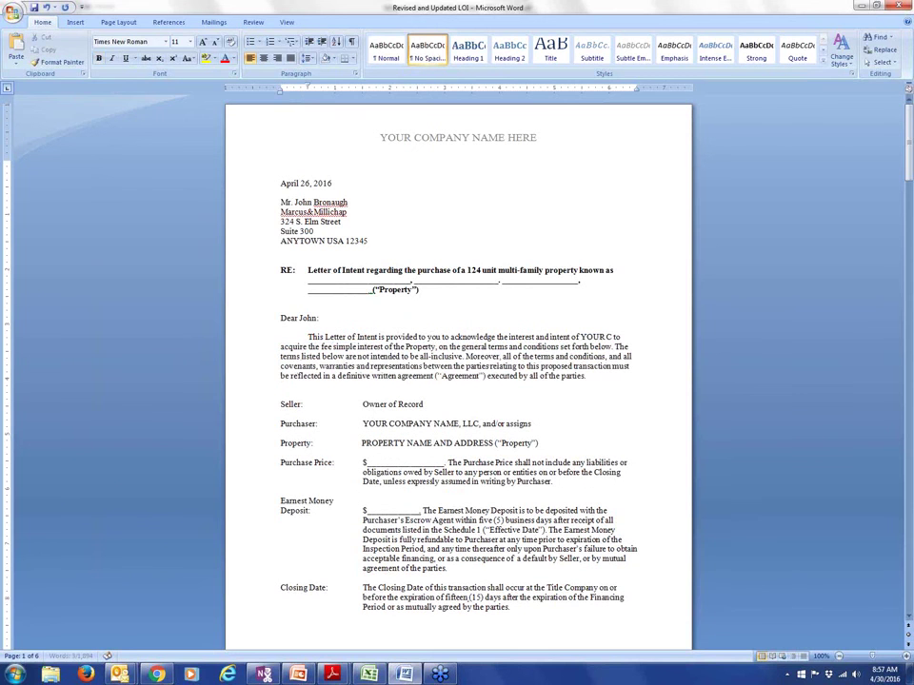
{"action": "type", "text": "OMPANY HERE"}
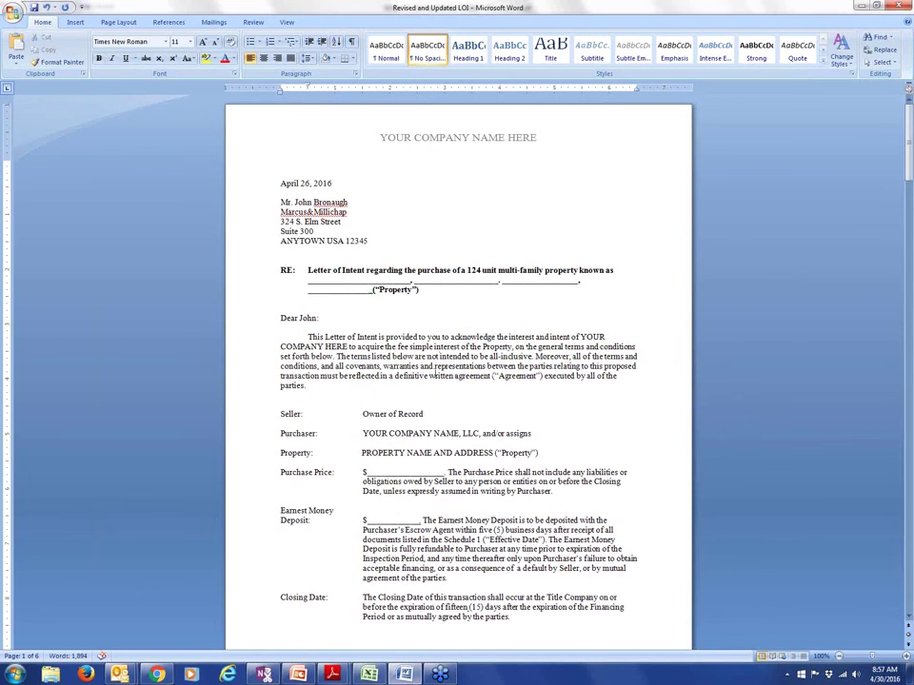
{"action": "scroll", "coordinate": [362, 414], "scroll_direction": "down", "scroll_amount": 1}
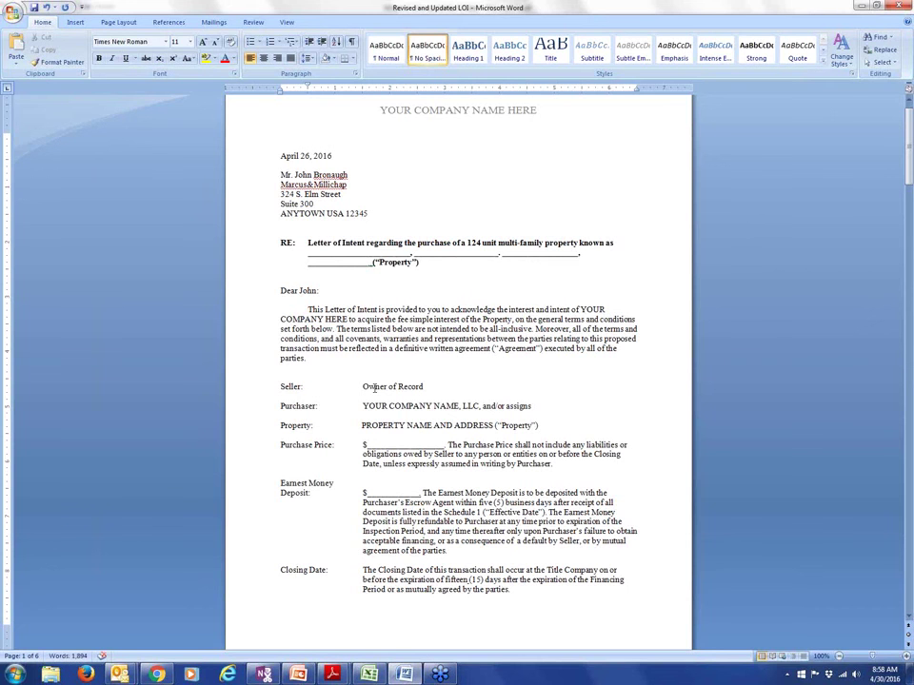
{"action": "double_click", "coordinate": [375, 387]}
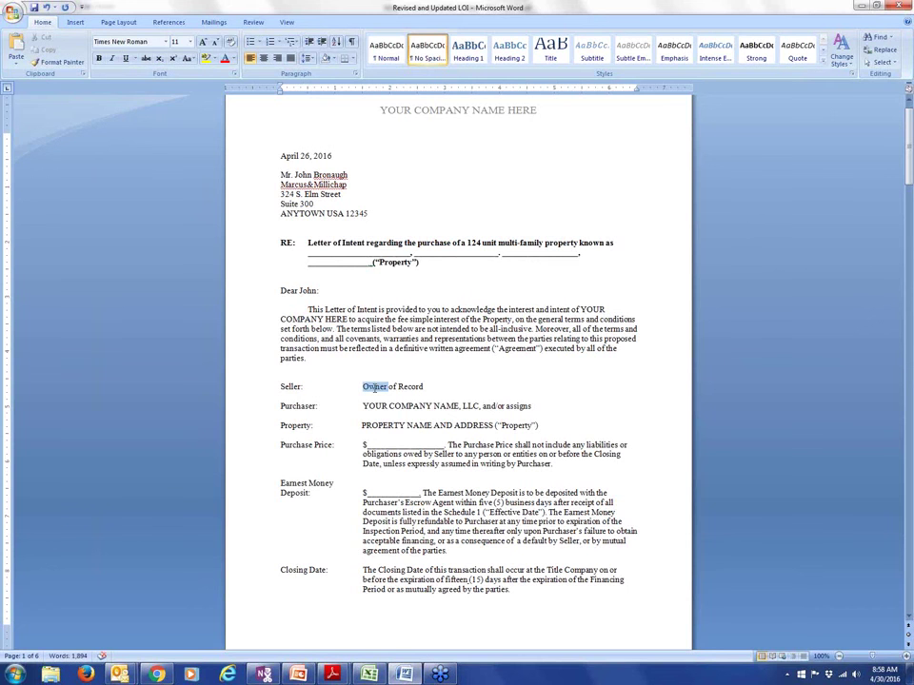
{"action": "double_click", "coordinate": [293, 405]}
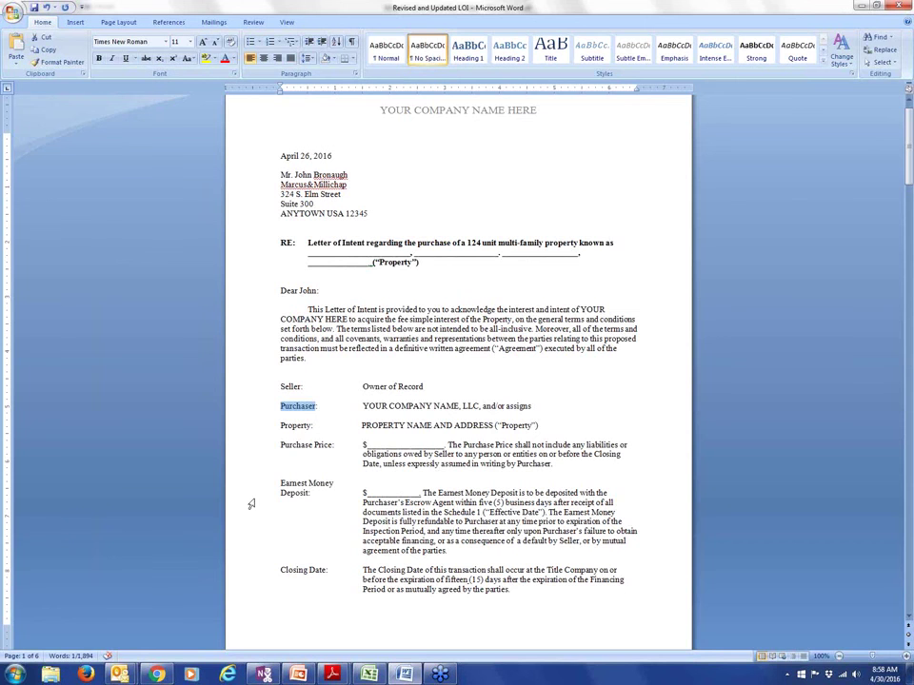
{"action": "double_click", "coordinate": [295, 444]}
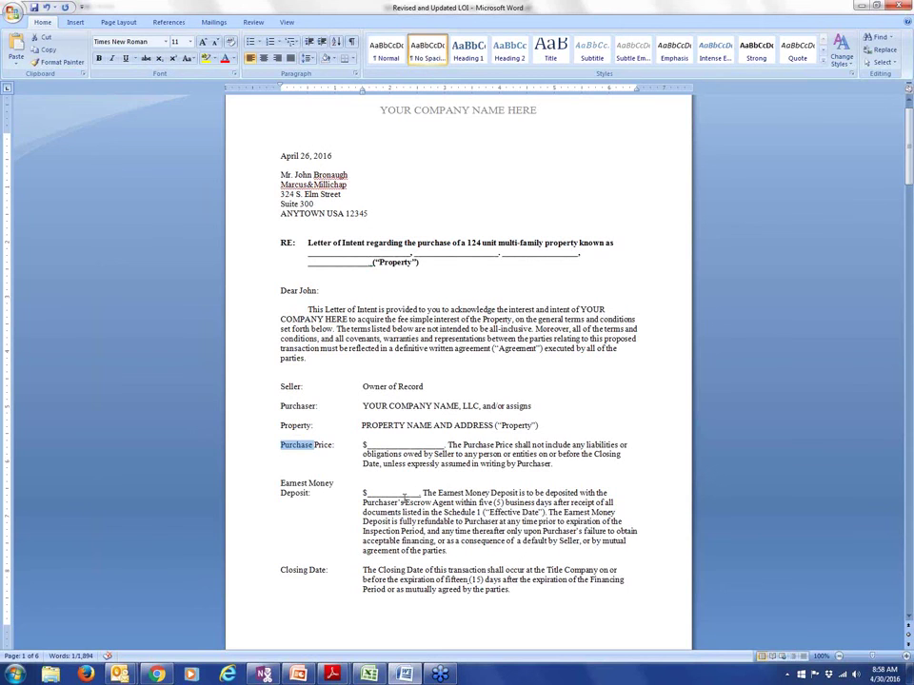
{"action": "left_click", "coordinate": [288, 485]}
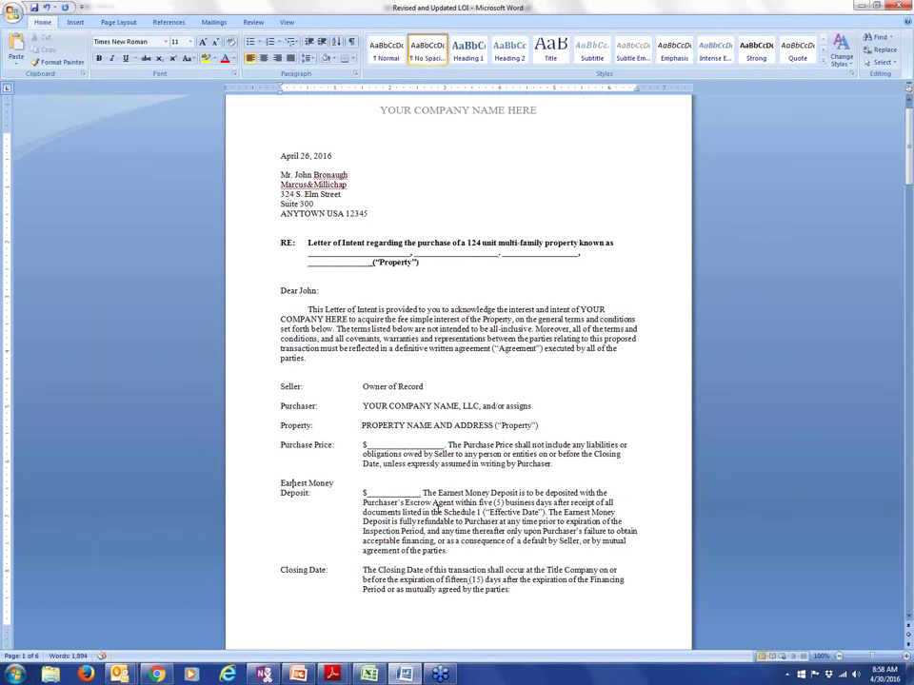
{"action": "scroll", "coordinate": [438, 512], "scroll_direction": "down", "scroll_amount": 1}
{"action": "scroll", "coordinate": [438, 512], "scroll_direction": "down", "scroll_amount": 2}
{"action": "scroll", "coordinate": [442, 457], "scroll_direction": "down", "scroll_amount": 3}
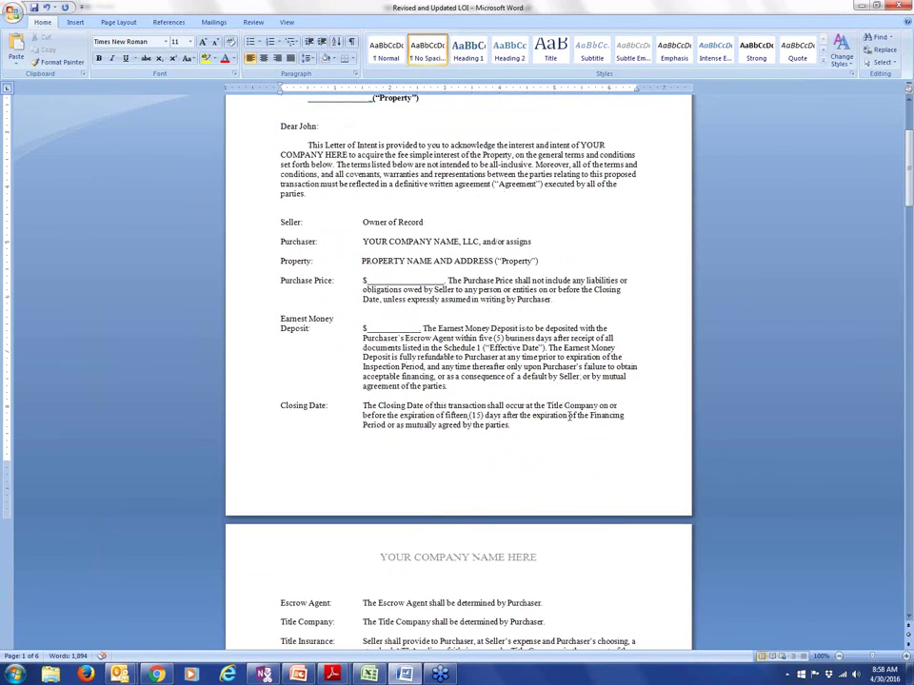
{"action": "scroll", "coordinate": [453, 434], "scroll_direction": "down", "scroll_amount": 8}
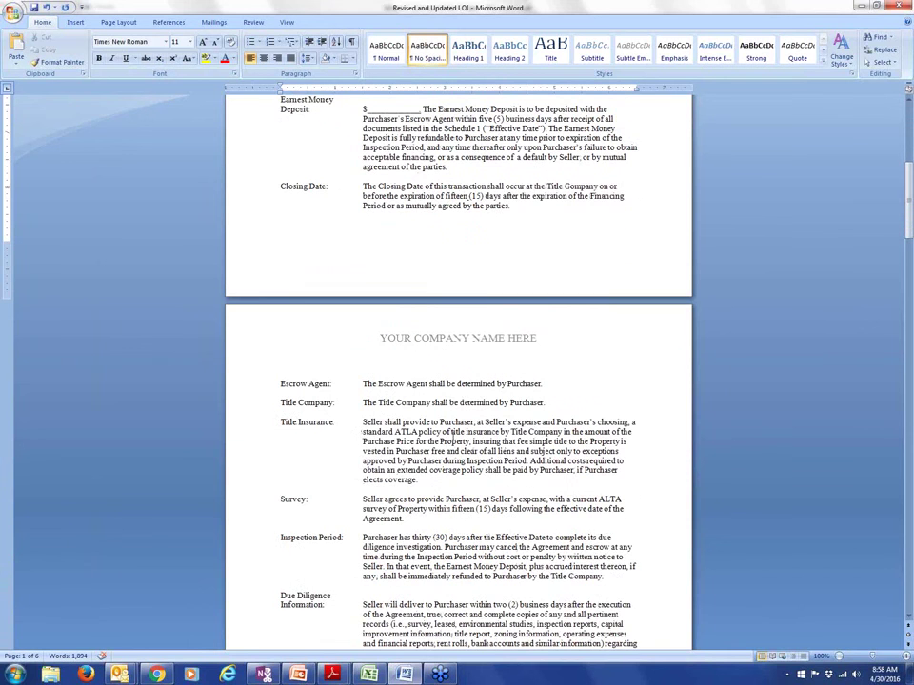
{"action": "left_click", "coordinate": [444, 382]}
{"action": "scroll", "coordinate": [473, 402], "scroll_direction": "down", "scroll_amount": 2}
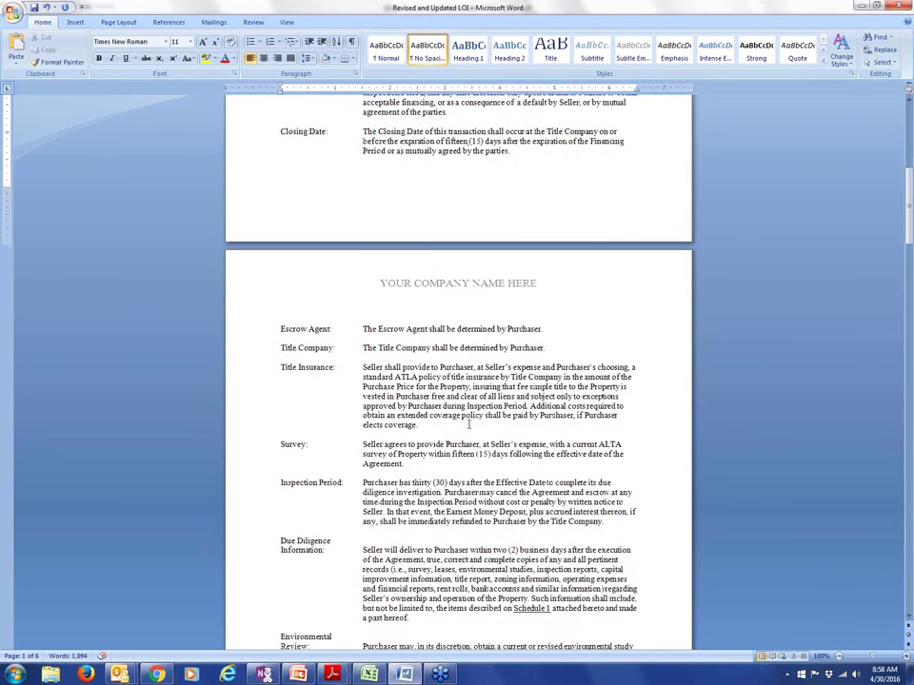
{"action": "scroll", "coordinate": [468, 425], "scroll_direction": "down", "scroll_amount": 2}
{"action": "scroll", "coordinate": [469, 425], "scroll_direction": "down", "scroll_amount": 2}
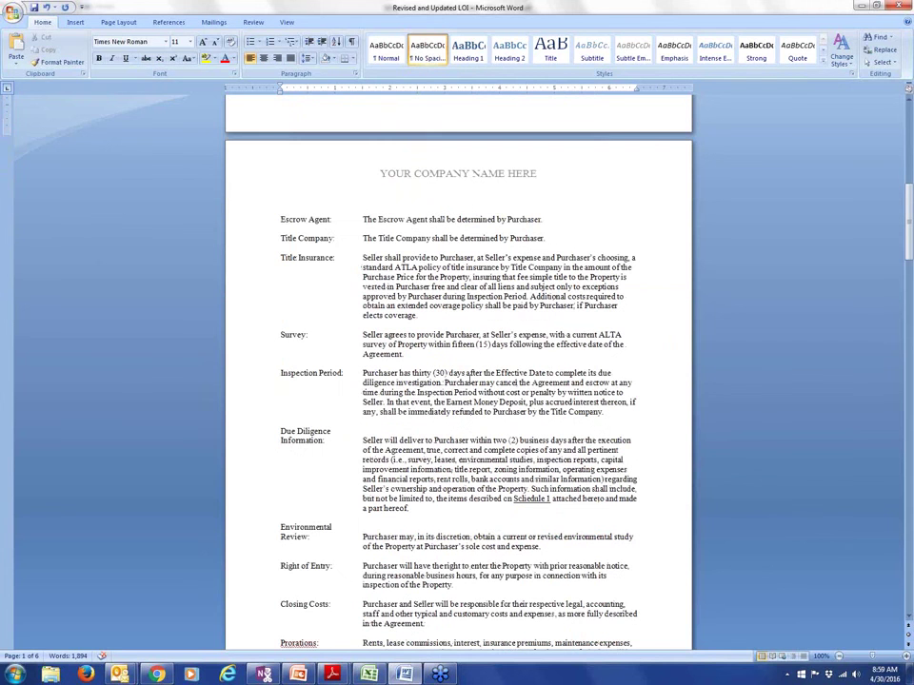
{"action": "left_click", "coordinate": [463, 377]}
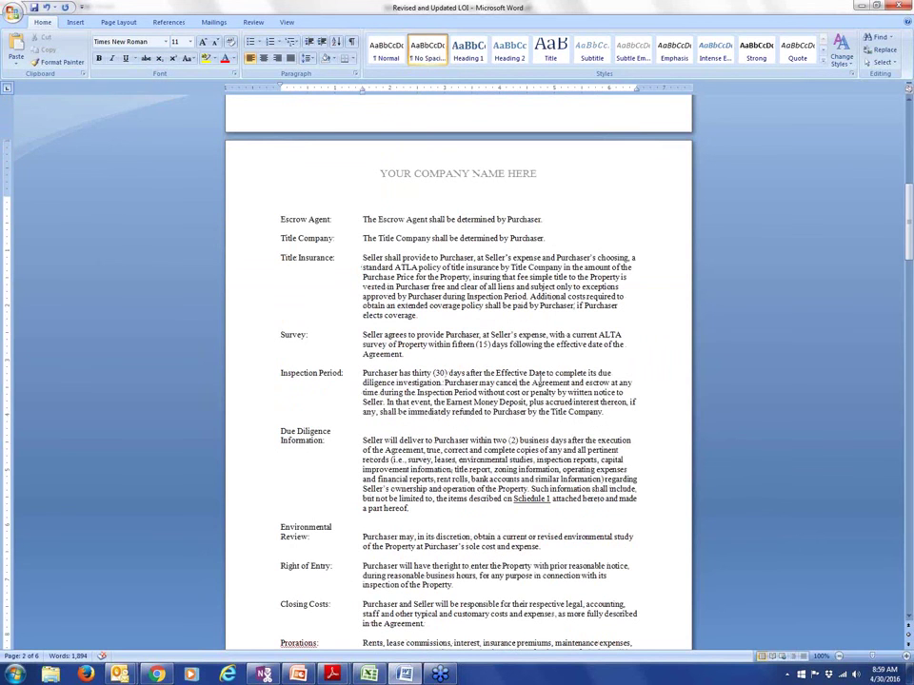
{"action": "scroll", "coordinate": [537, 384], "scroll_direction": "down", "scroll_amount": 2}
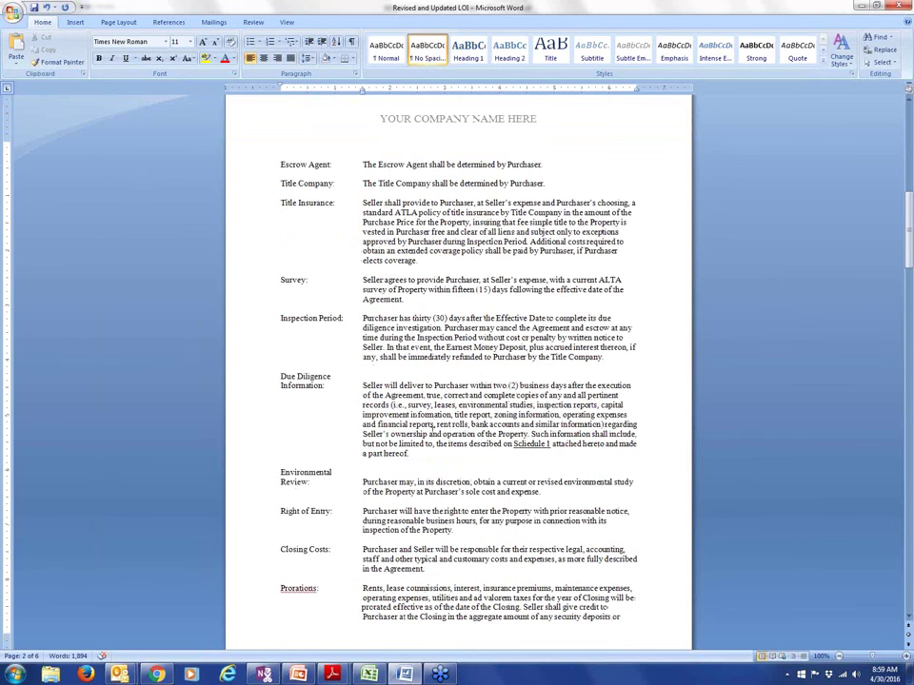
{"action": "scroll", "coordinate": [431, 444], "scroll_direction": "down", "scroll_amount": 4}
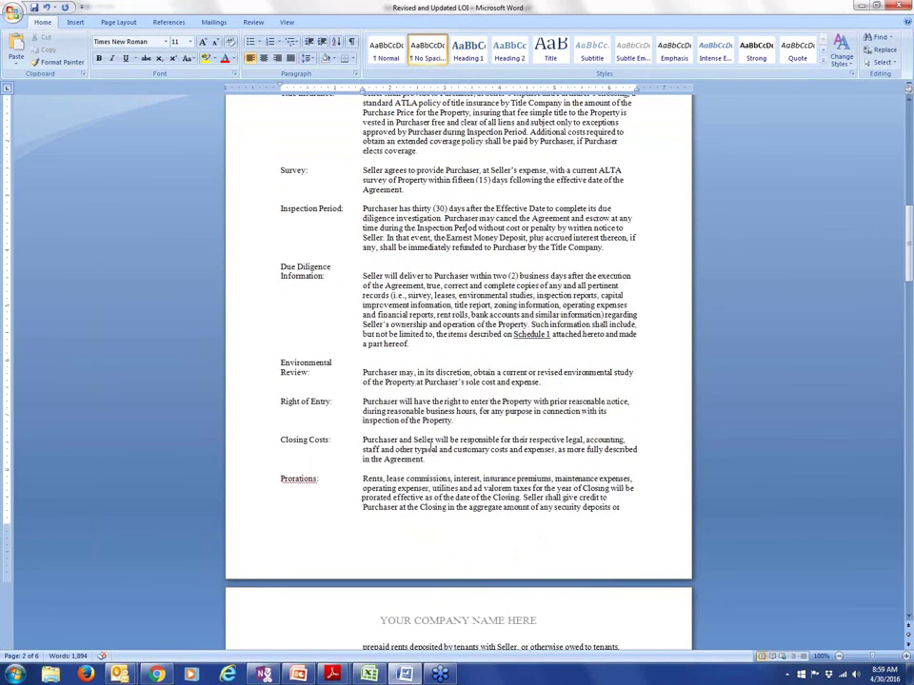
{"action": "scroll", "coordinate": [433, 446], "scroll_direction": "down", "scroll_amount": 5}
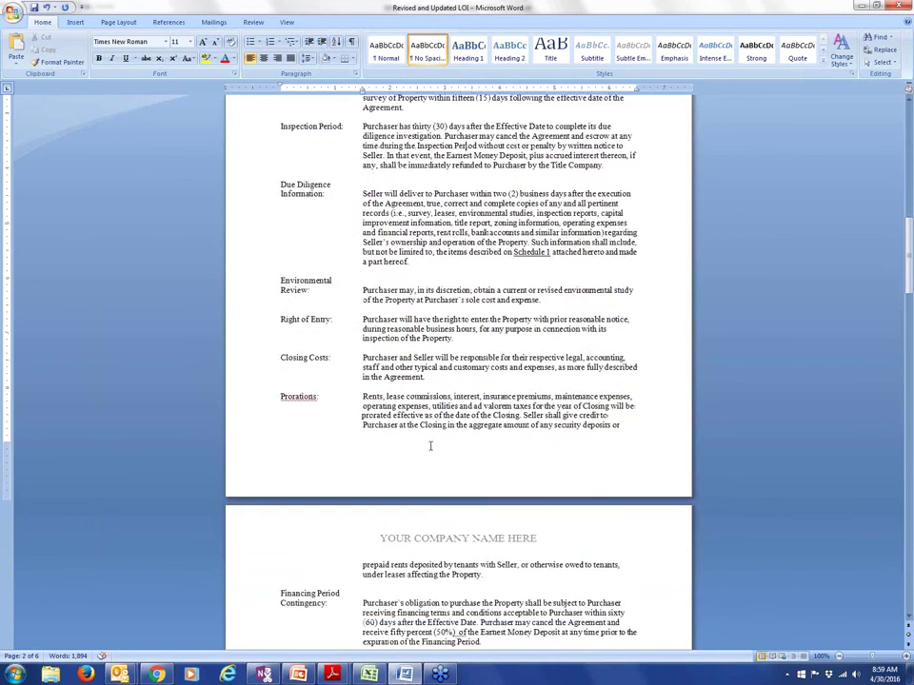
{"action": "scroll", "coordinate": [429, 444], "scroll_direction": "down", "scroll_amount": 5}
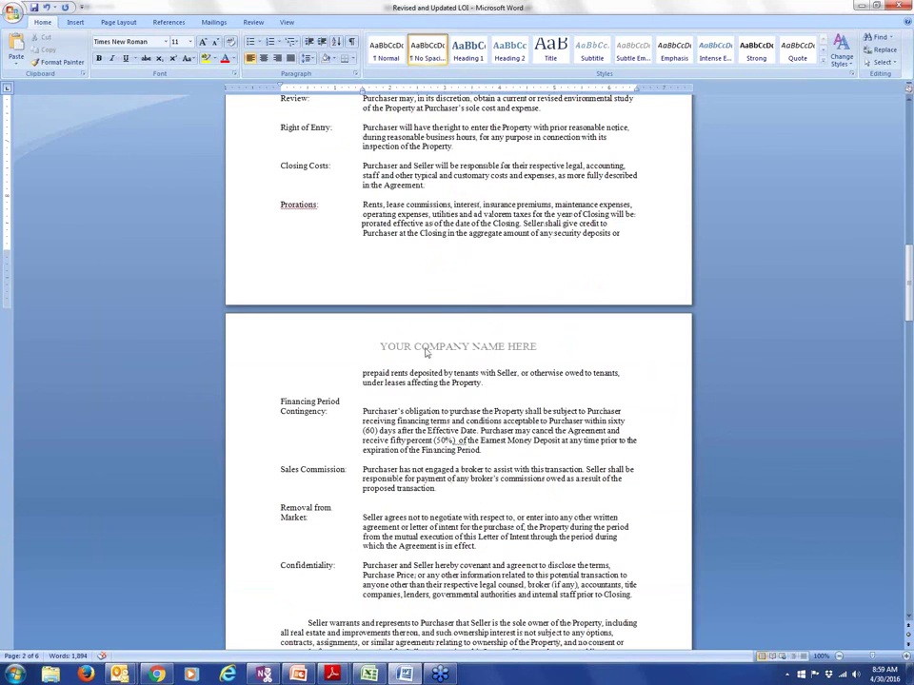
{"action": "scroll", "coordinate": [420, 487], "scroll_direction": "down", "scroll_amount": 1}
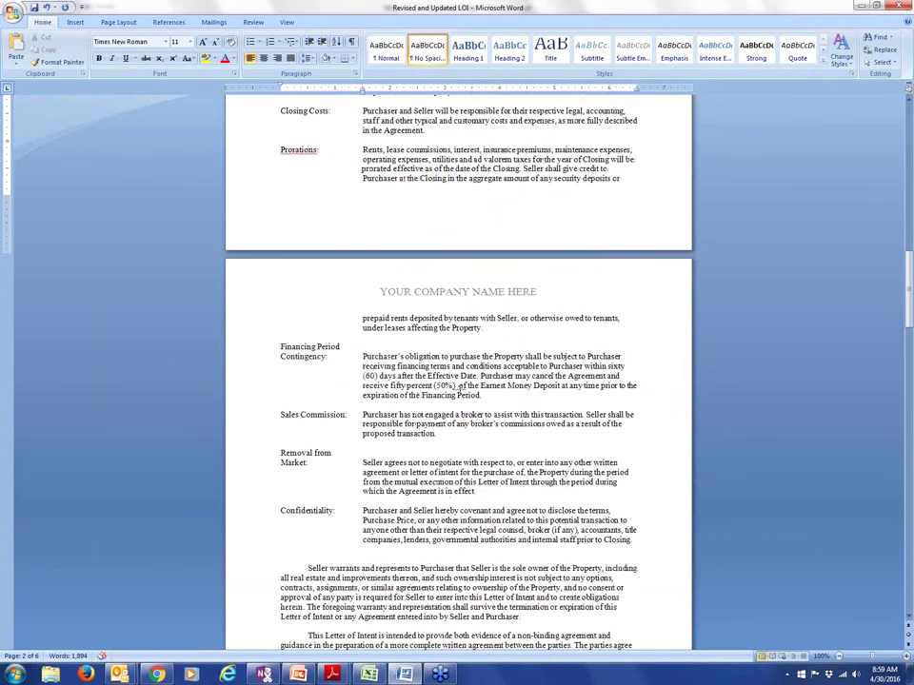
{"action": "left_click", "coordinate": [460, 387]}
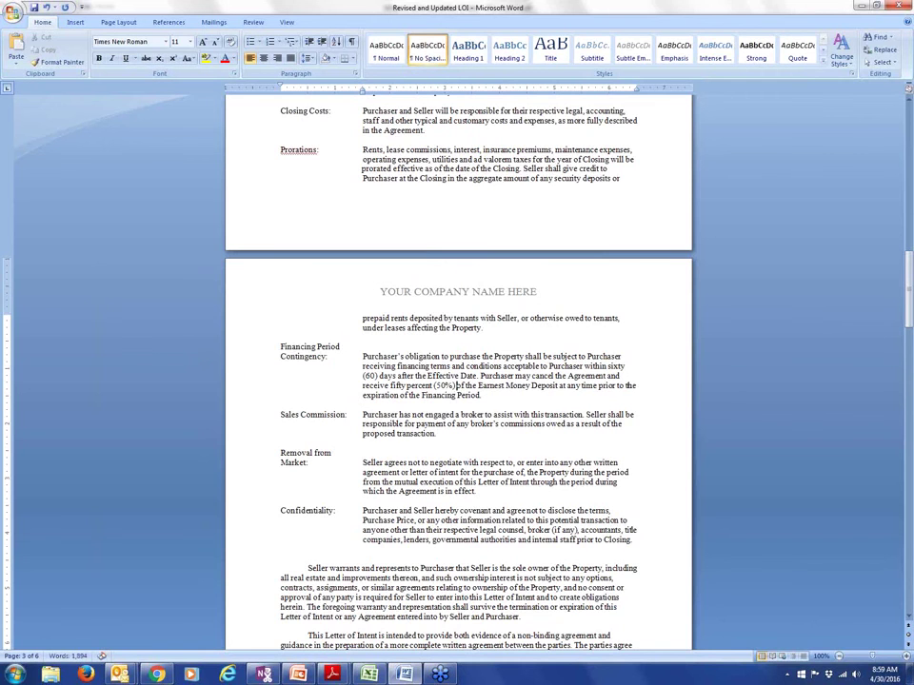
{"action": "scroll", "coordinate": [464, 387], "scroll_direction": "down", "scroll_amount": 2}
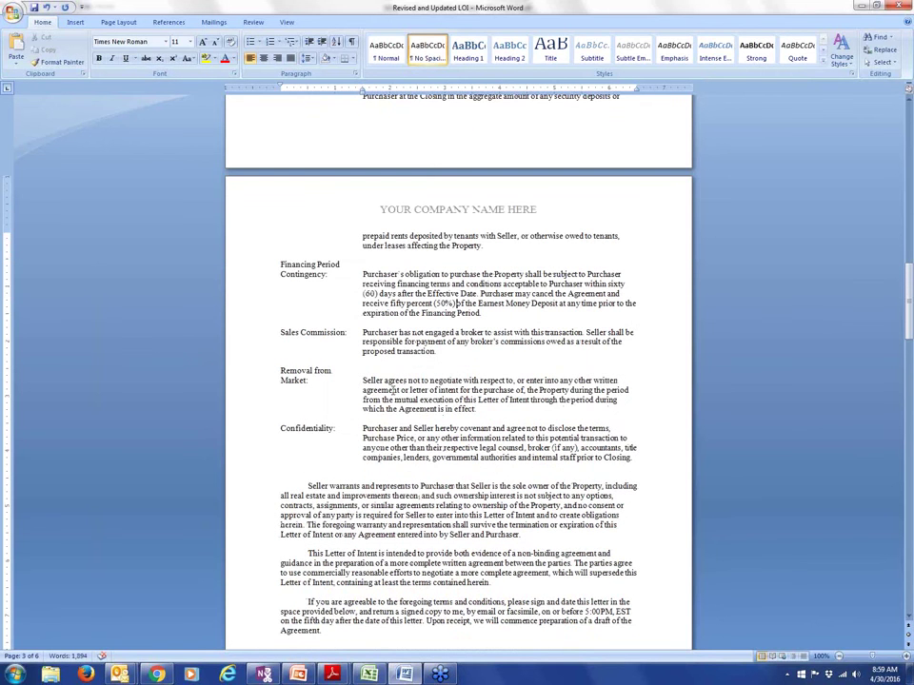
{"action": "scroll", "coordinate": [306, 459], "scroll_direction": "down", "scroll_amount": 5}
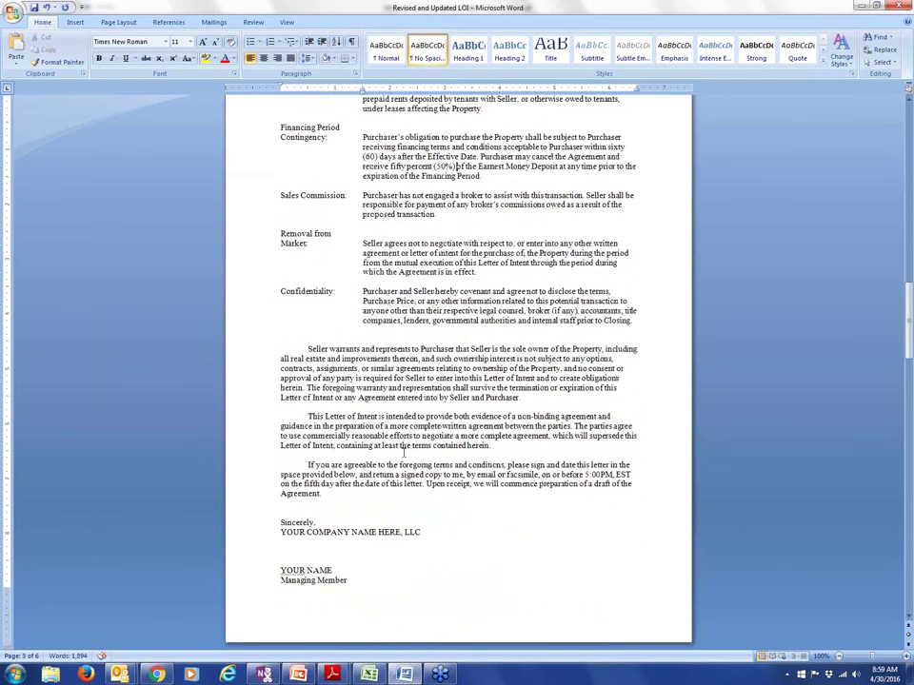
{"action": "scroll", "coordinate": [340, 499], "scroll_direction": "down", "scroll_amount": 4}
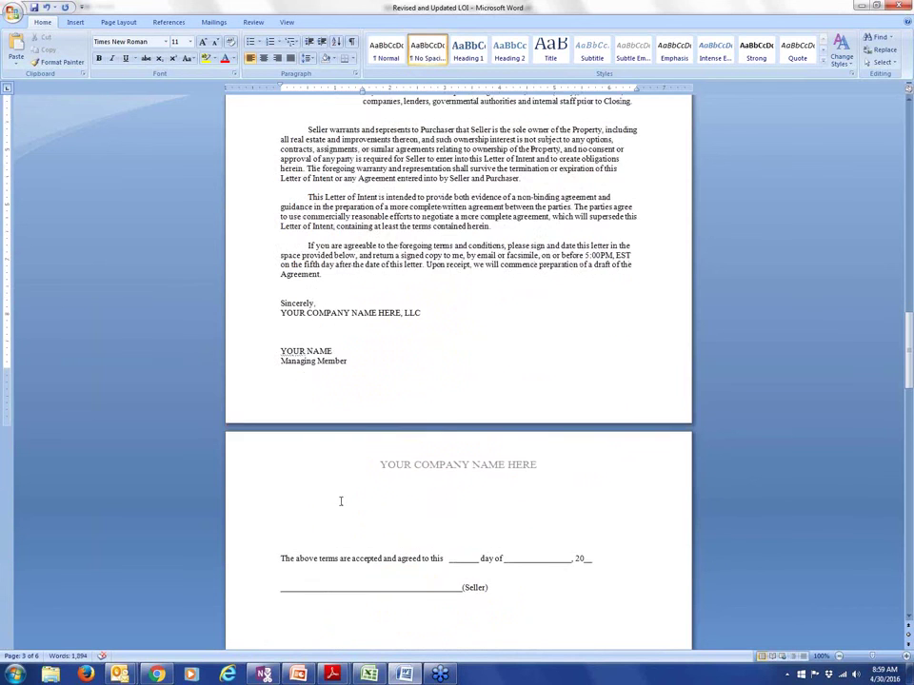
{"action": "scroll", "coordinate": [473, 515], "scroll_direction": "down", "scroll_amount": 12}
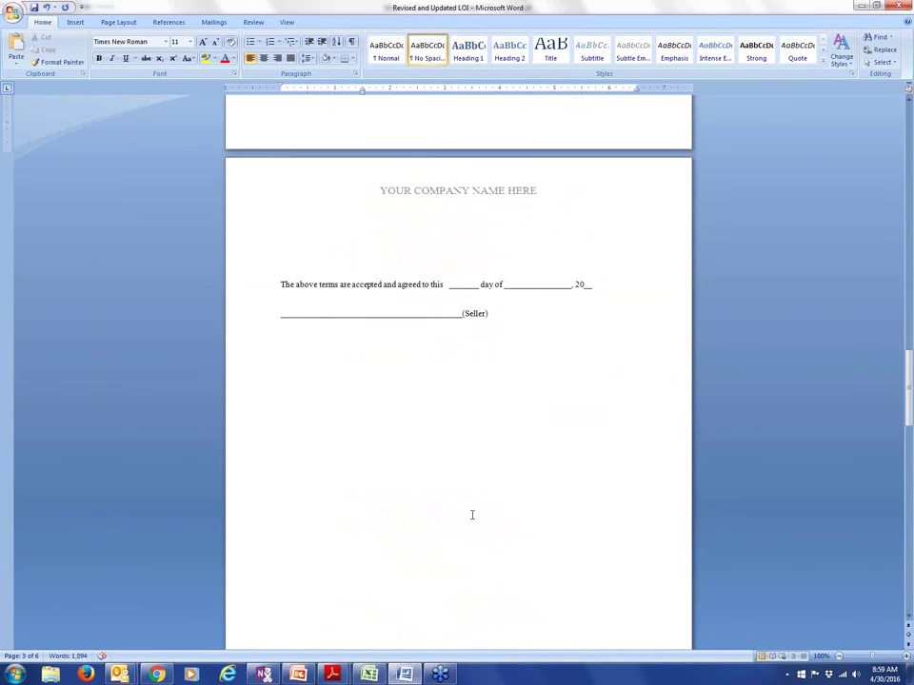
{"action": "scroll", "coordinate": [471, 514], "scroll_direction": "down", "scroll_amount": 5}
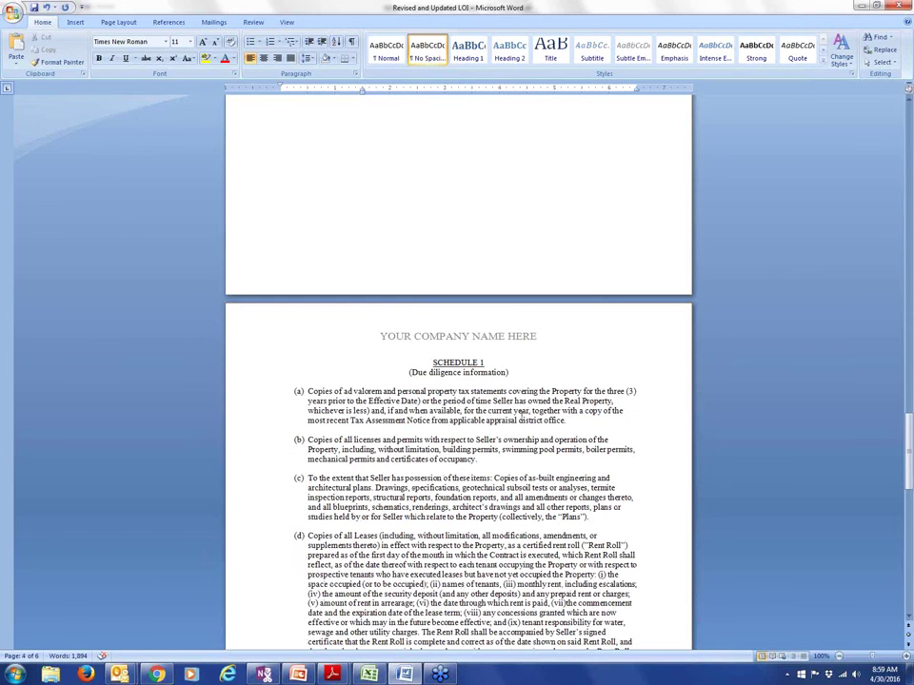
{"action": "scroll", "coordinate": [491, 515], "scroll_direction": "down", "scroll_amount": 4}
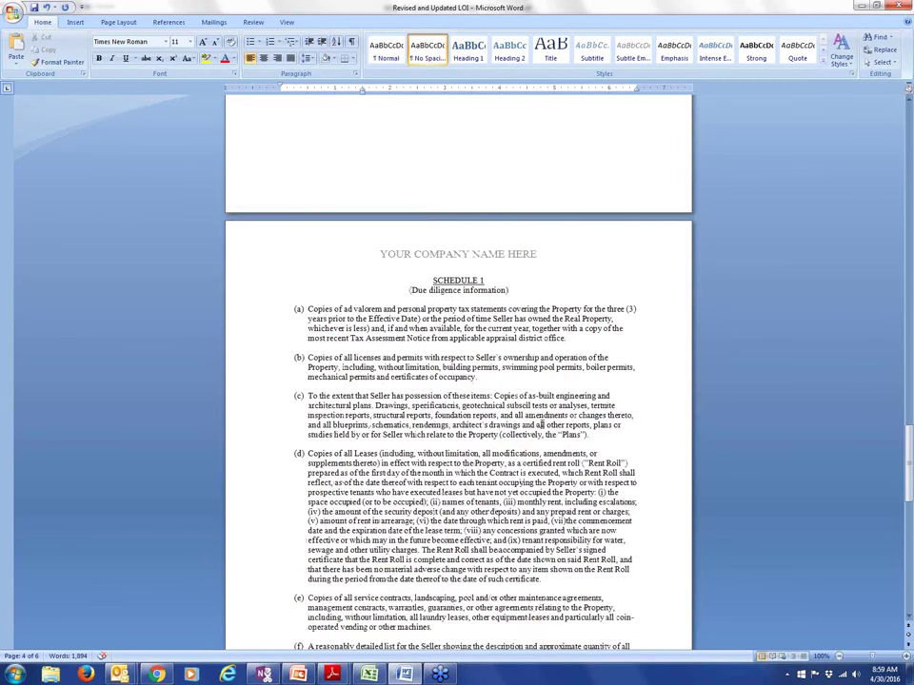
{"action": "scroll", "coordinate": [541, 424], "scroll_direction": "down", "scroll_amount": 5}
{"action": "scroll", "coordinate": [541, 423], "scroll_direction": "up", "scroll_amount": 15}
{"action": "scroll", "coordinate": [542, 423], "scroll_direction": "up", "scroll_amount": 6}
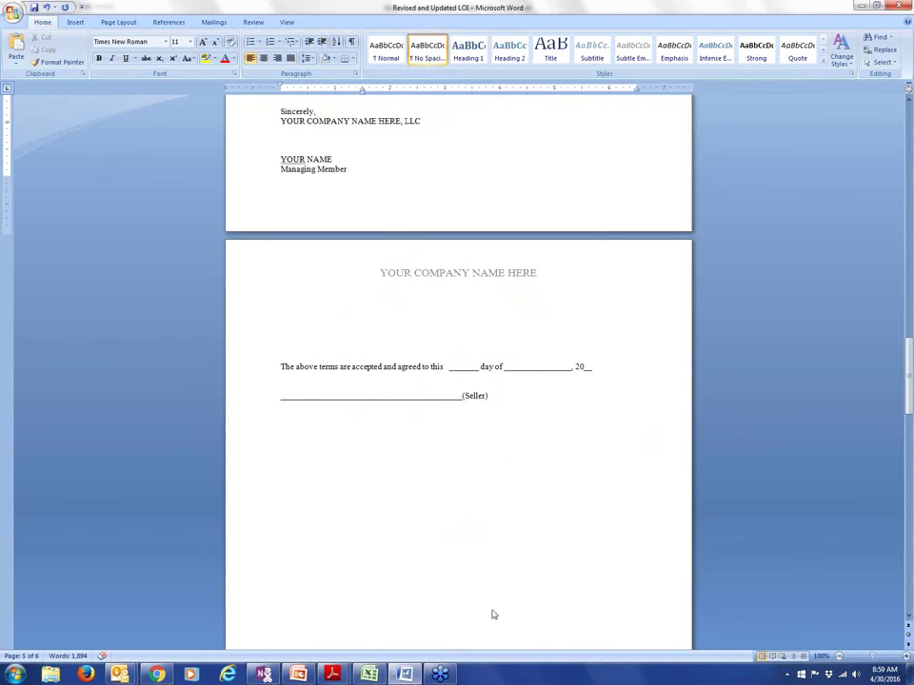
- Return to the Excel workbook's Input Data sheet, scrolled to the top showing the $5,138,000 price
{"action": "left_click", "coordinate": [374, 674]}
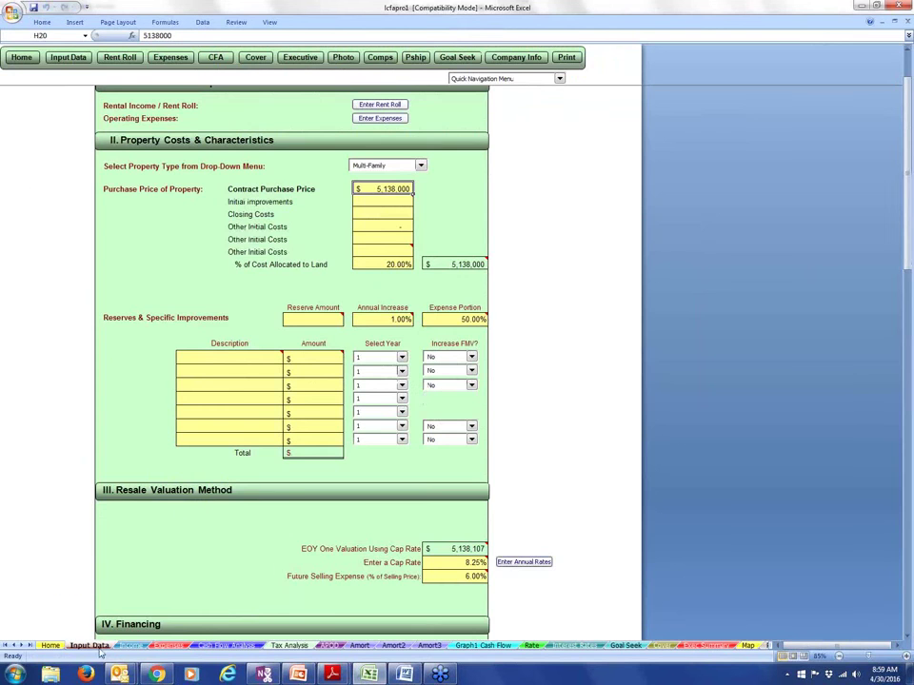
{"action": "left_click", "coordinate": [71, 488]}
{"action": "scroll", "coordinate": [388, 450], "scroll_direction": "up", "scroll_amount": 2}
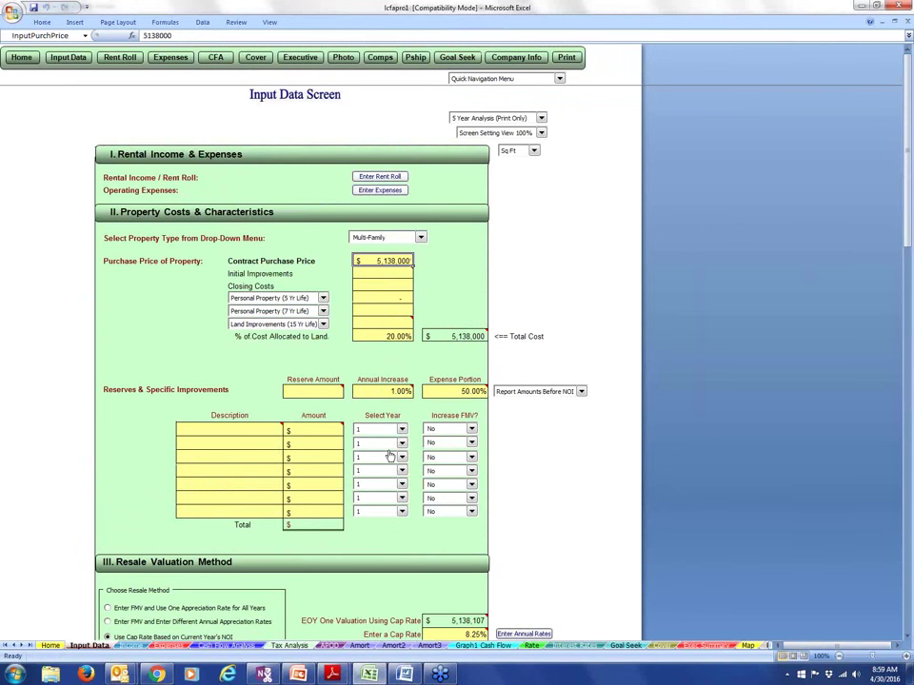